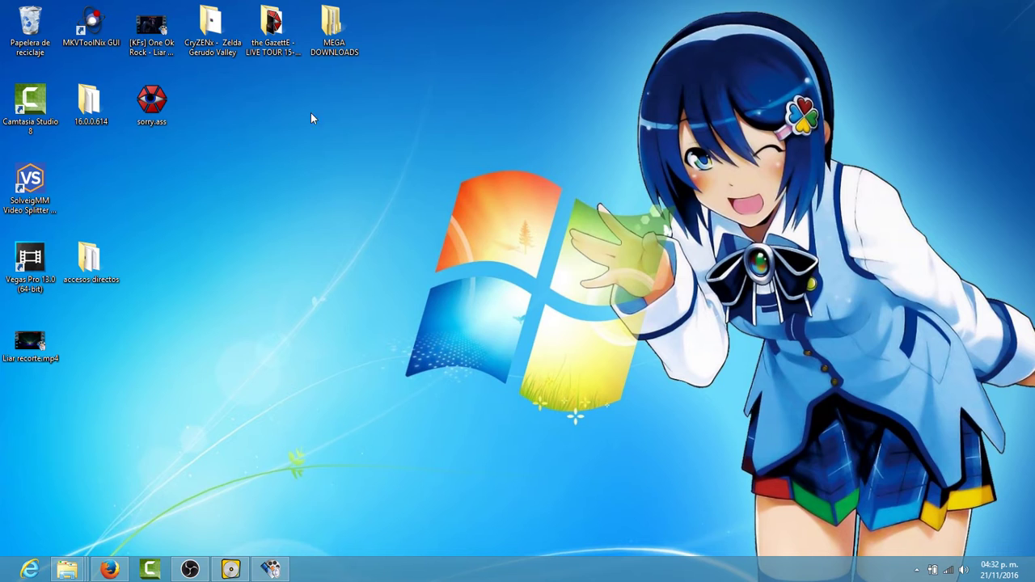
# Launch SolveigMM Video Splitter and delete the file Liar recorte.mp4 from the desktop.
pyautogui.click(30, 184)
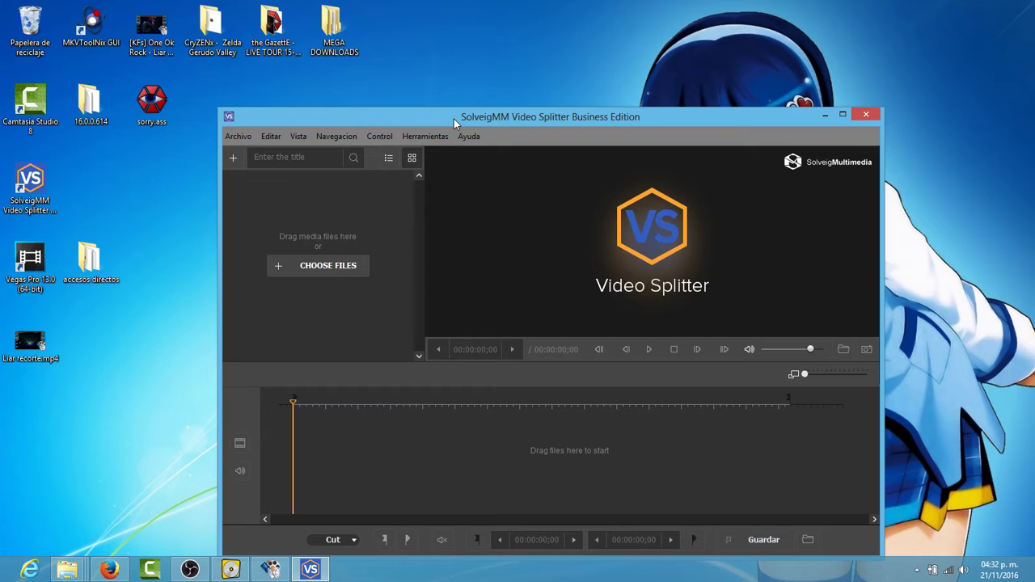
pyautogui.moveTo(455, 116); pyautogui.dragTo(470, 65)
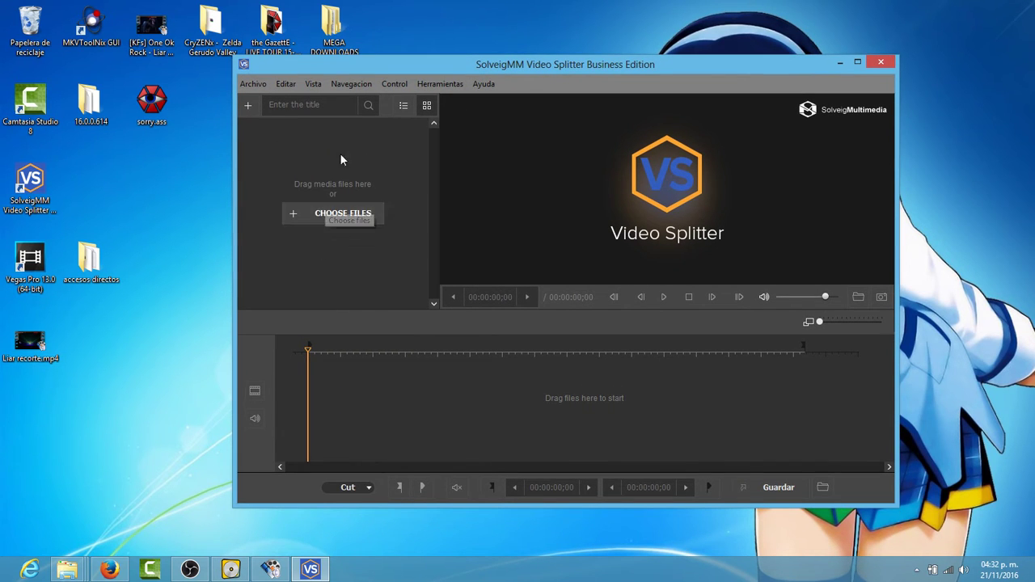
pyautogui.click(30, 344)
# Import the desktop video [KFs] One Ok Rock - Liar Live.mp4 into the media list and place it on the timeline.
pyautogui.click(149, 48)
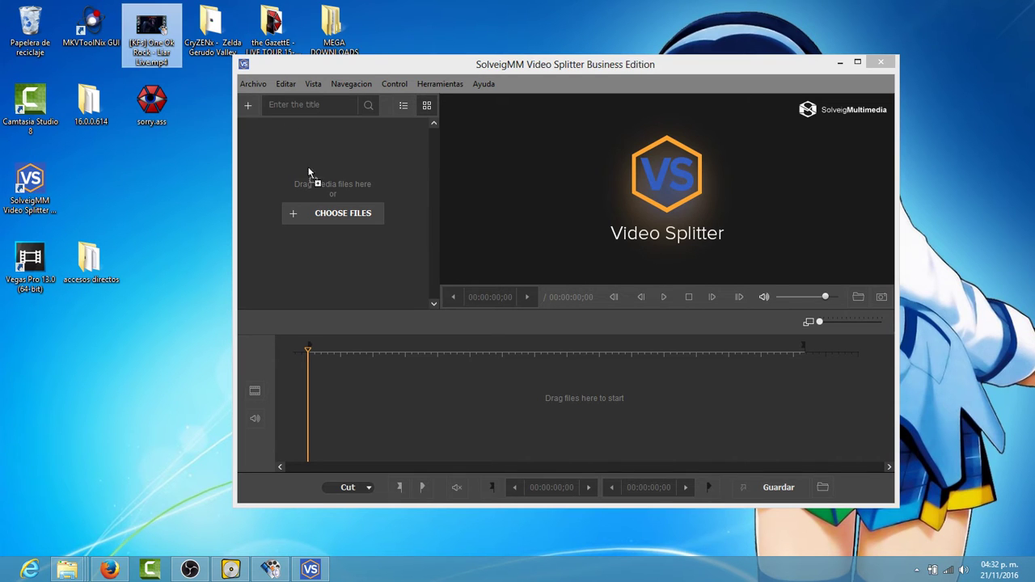
pyautogui.click(343, 207)
pyautogui.moveTo(344, 206); pyautogui.dragTo(356, 209)
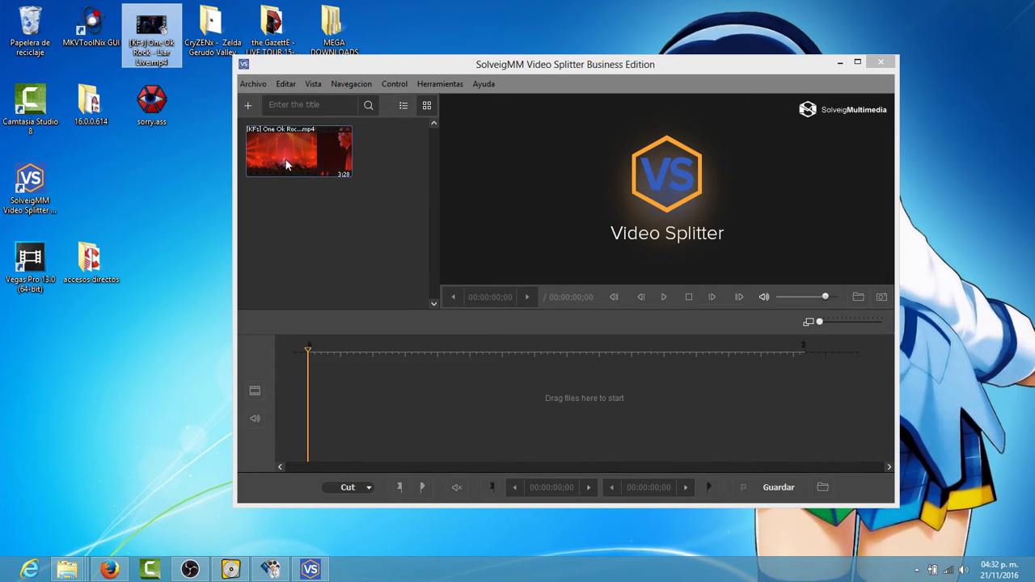
pyautogui.moveTo(306, 405); pyautogui.dragTo(306, 404)
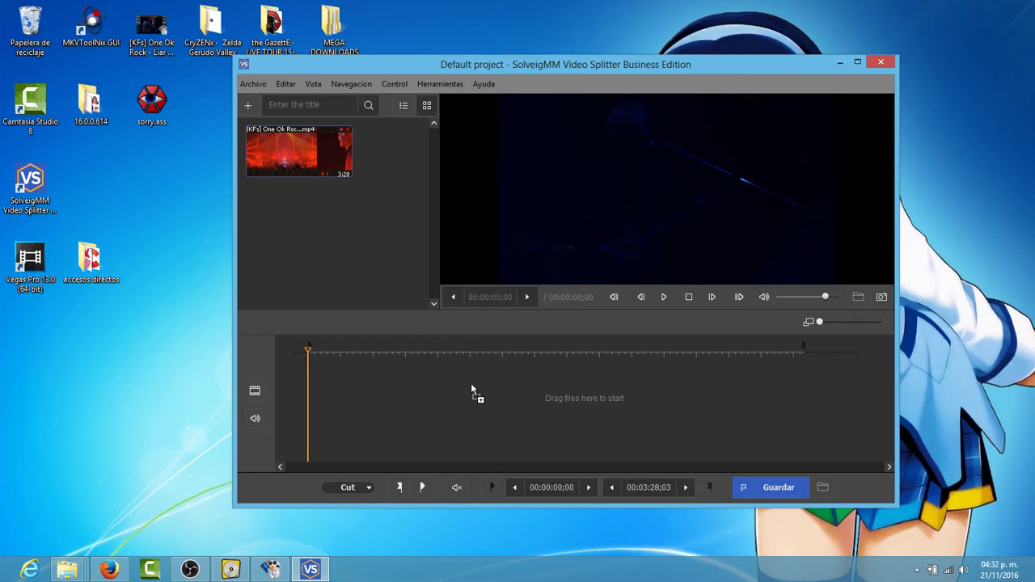
pyautogui.doubleClick(321, 158)
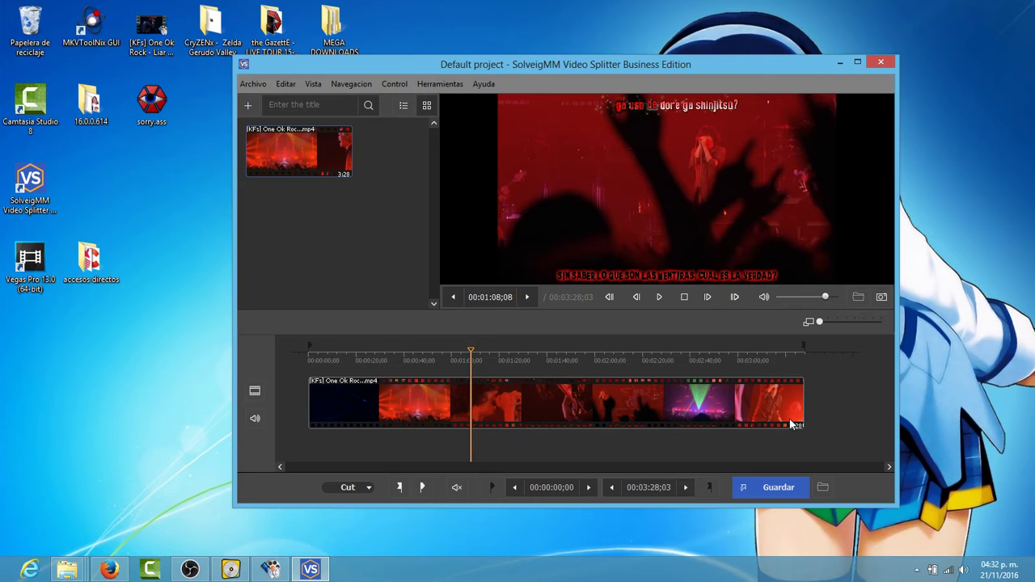
# Mark a fragment on the timeline with a begin marker at 00:00:21;27 and an end marker at 00:01:07;22.
pyautogui.click(373, 412)
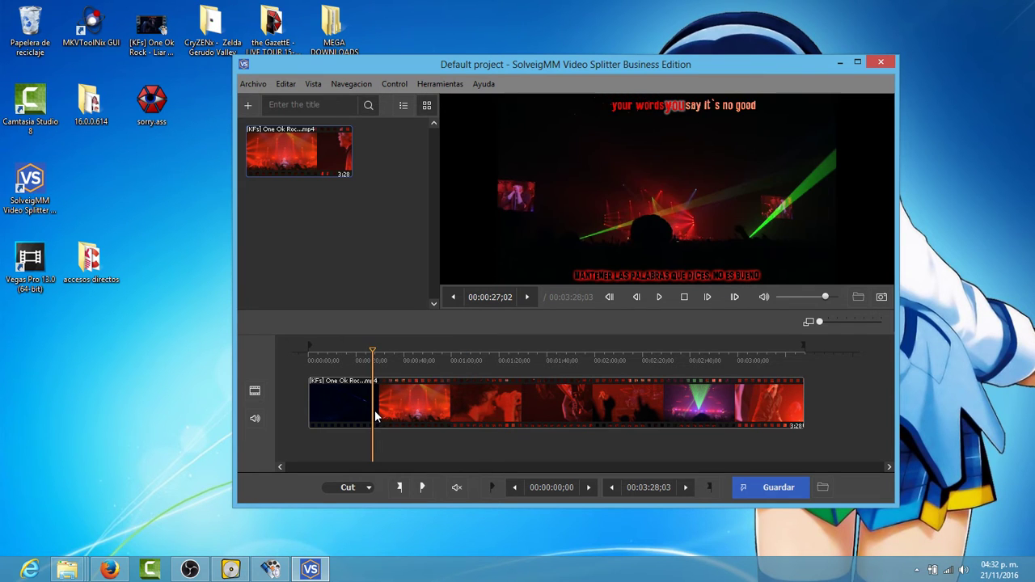
pyautogui.click(361, 412)
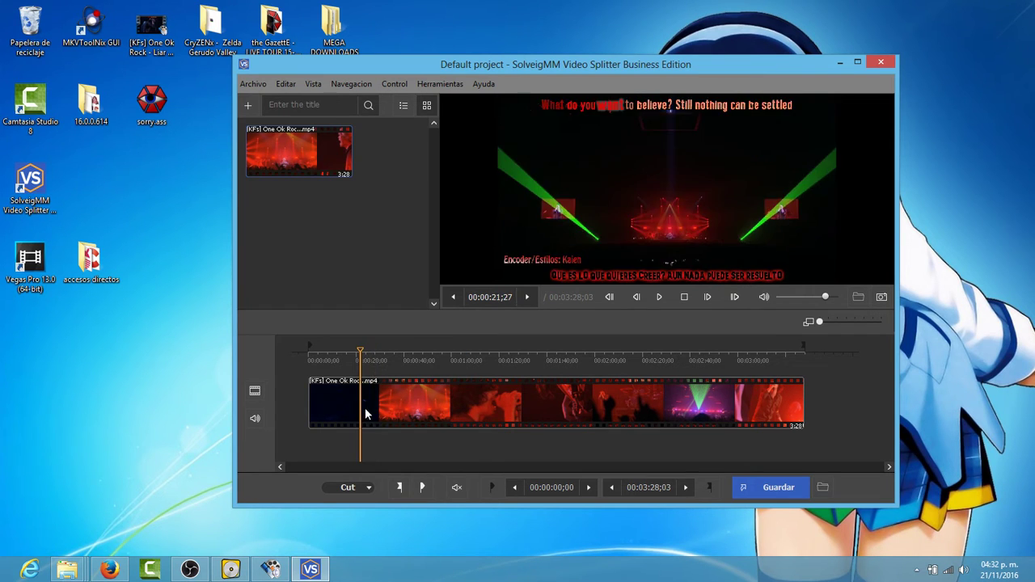
pyautogui.click(399, 486)
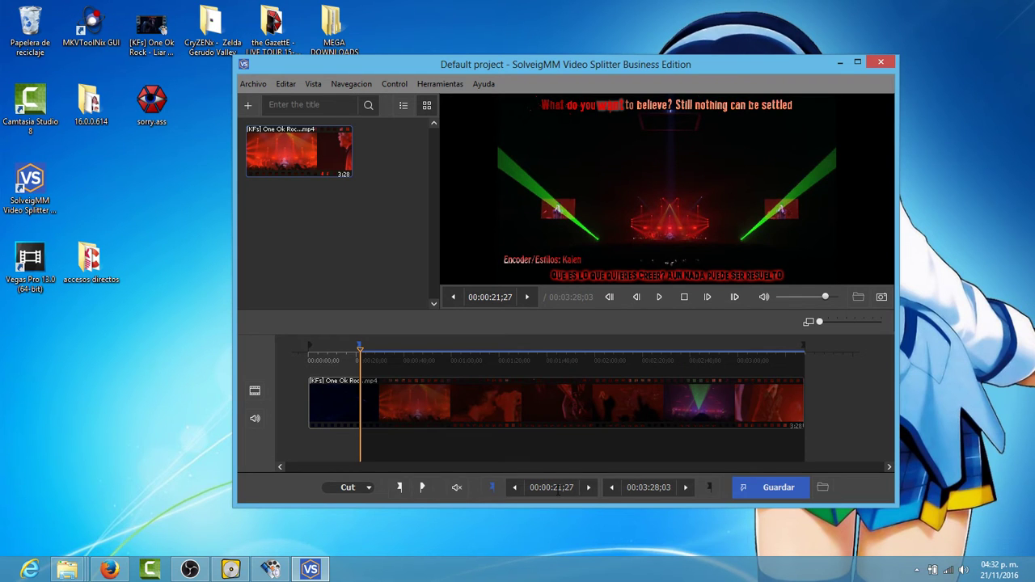
pyautogui.click(469, 405)
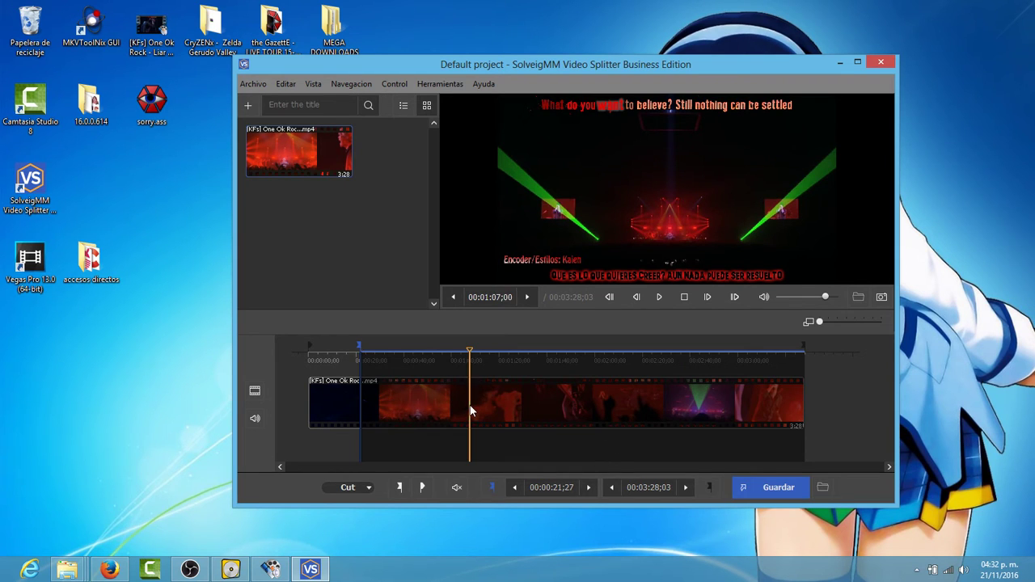
pyautogui.click(421, 488)
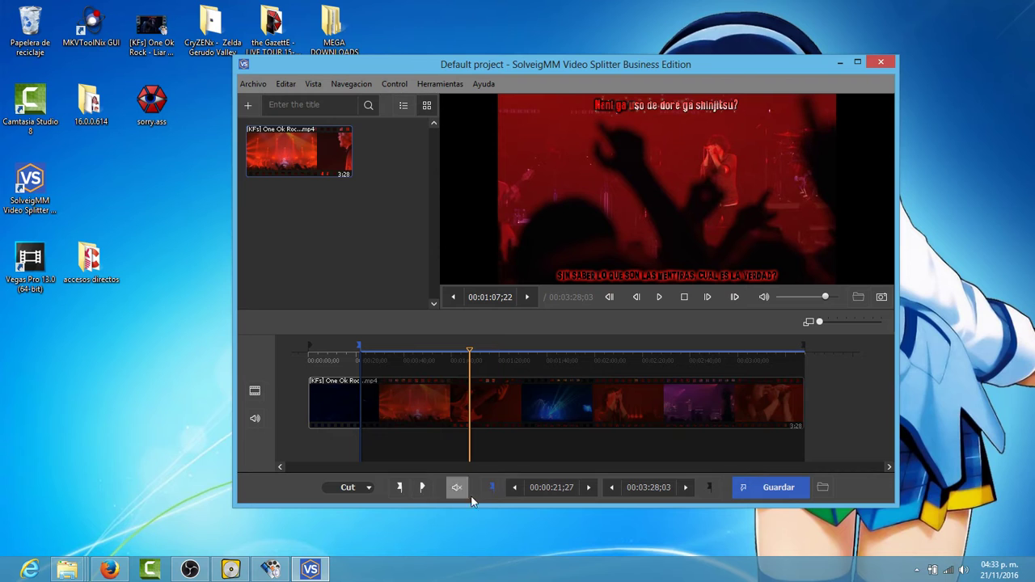
pyautogui.click(421, 487)
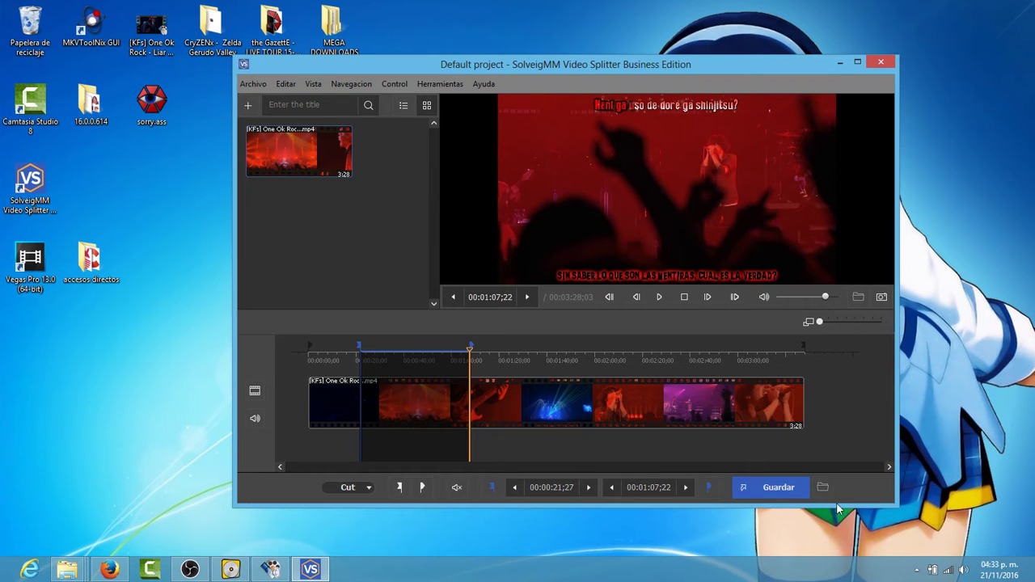
# Save the marked fragment to the desktop as RECORTE.mp4 and close the splitter without saving the project.
pyautogui.click(794, 490)
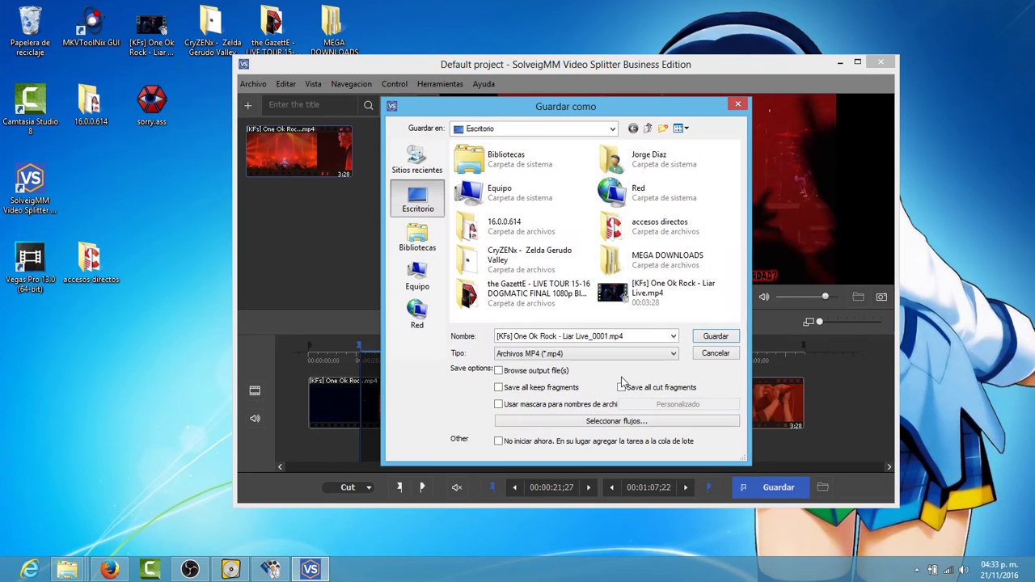
pyautogui.click(716, 353)
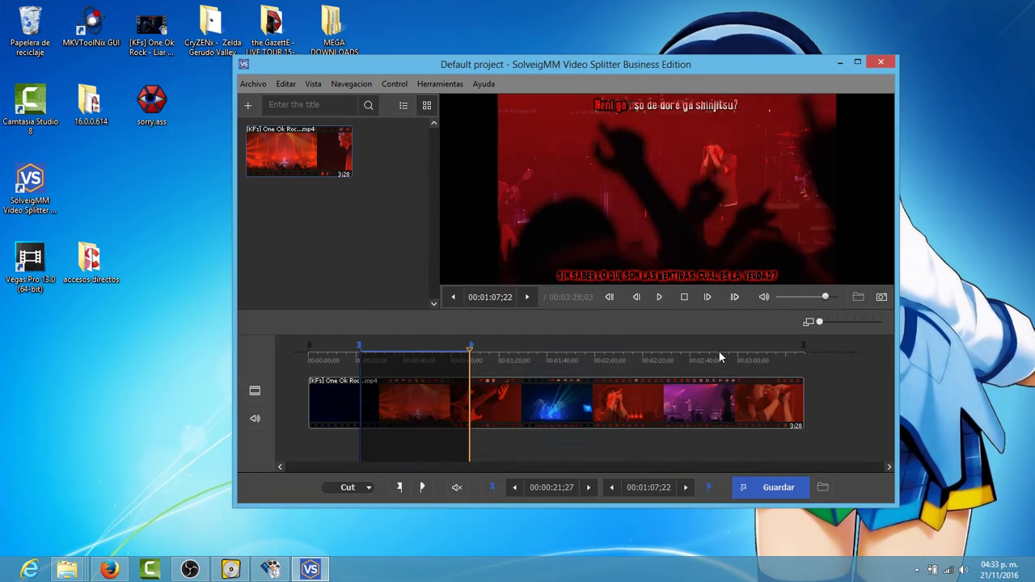
pyautogui.rightClick(409, 395)
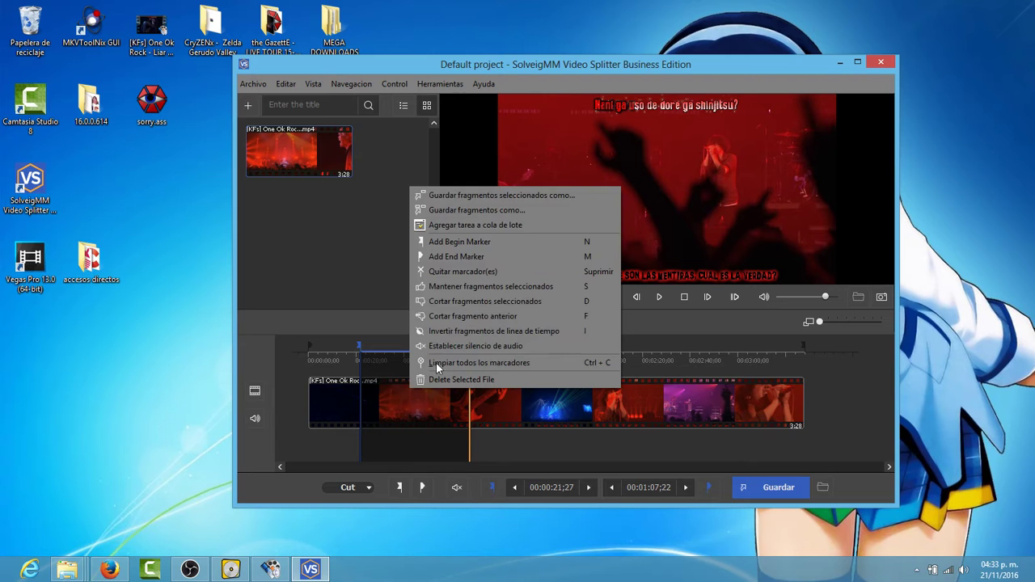
pyautogui.click(490, 196)
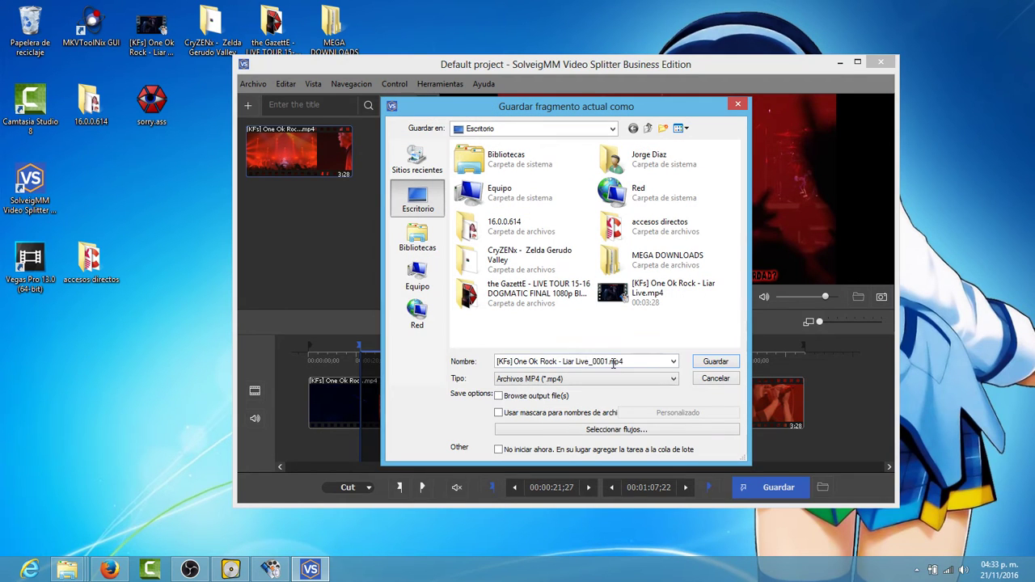
pyautogui.doubleClick(607, 363)
pyautogui.keyDown('shift'); pyautogui.click(542, 363); pyautogui.keyUp('shift')
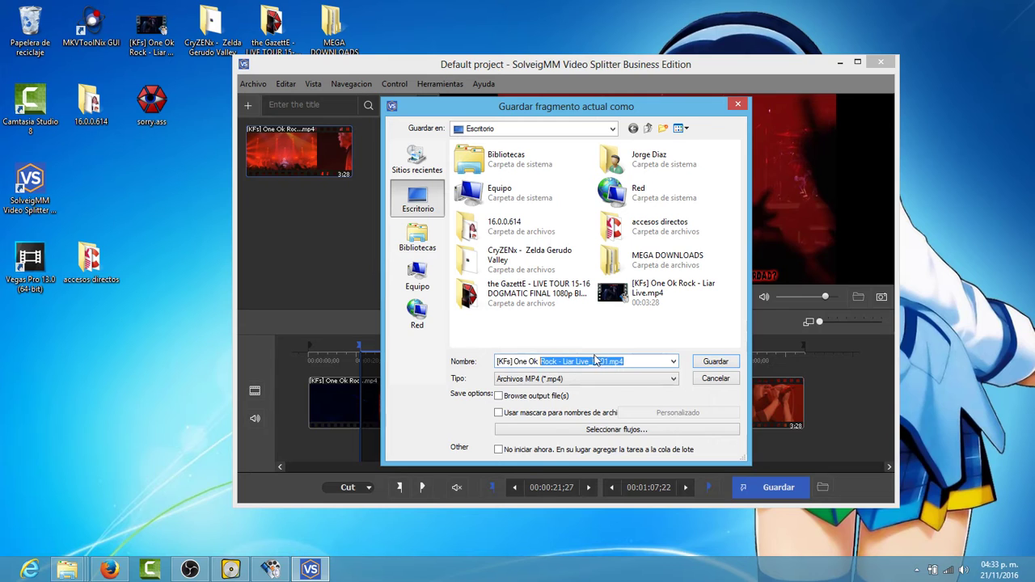
pyautogui.moveTo(609, 361); pyautogui.dragTo(458, 366)
pyautogui.press('BackSpace')
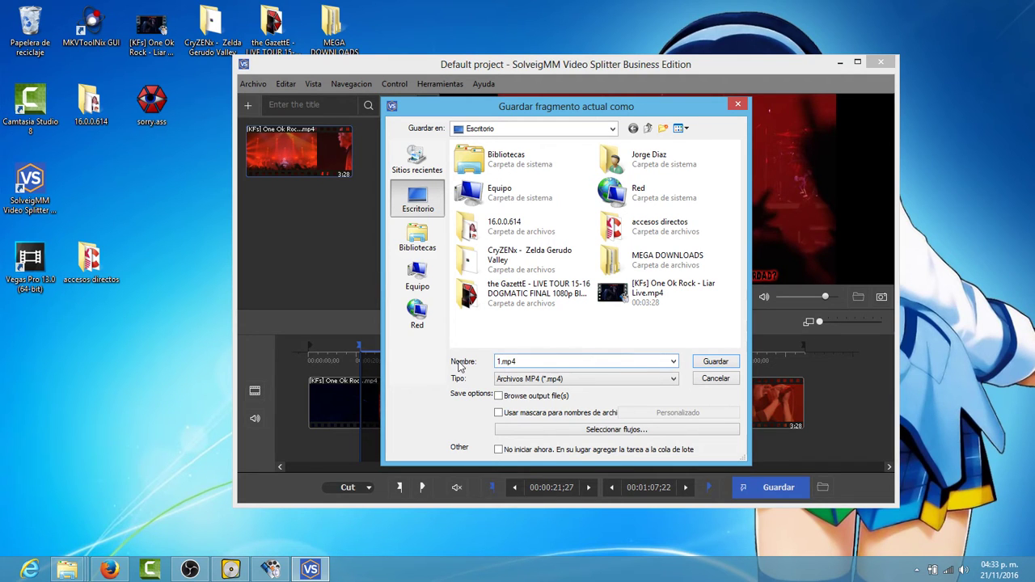
pyautogui.write('RECORTE.')
pyautogui.hotkey('ctrl', 'a')
pyautogui.press('Return')
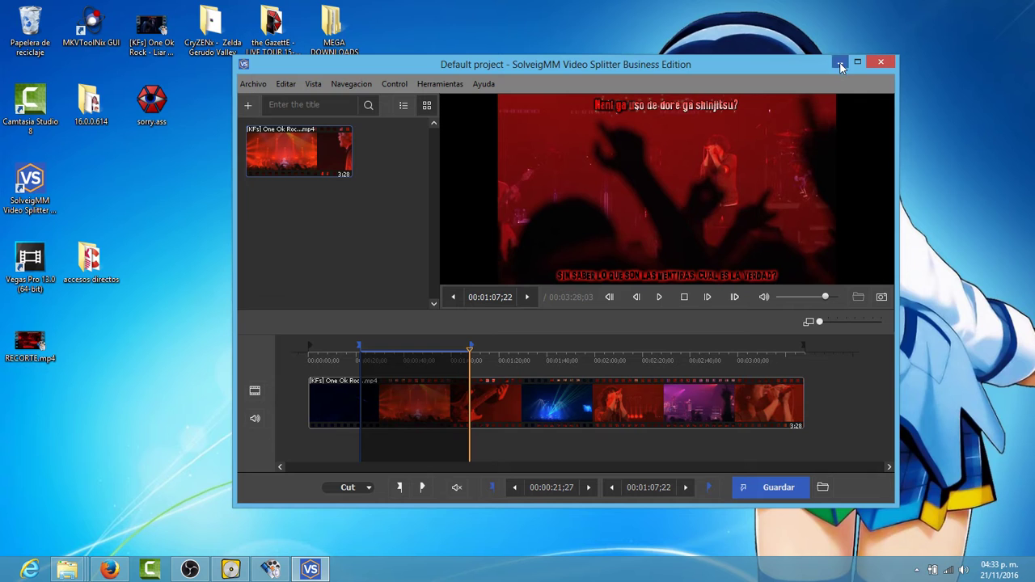
pyautogui.click(883, 65)
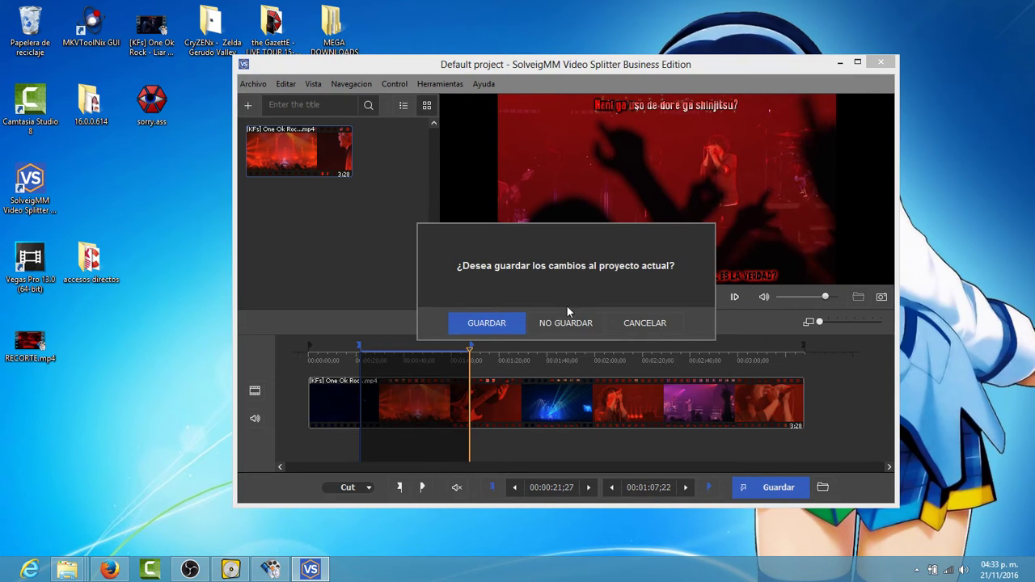
pyautogui.click(566, 319)
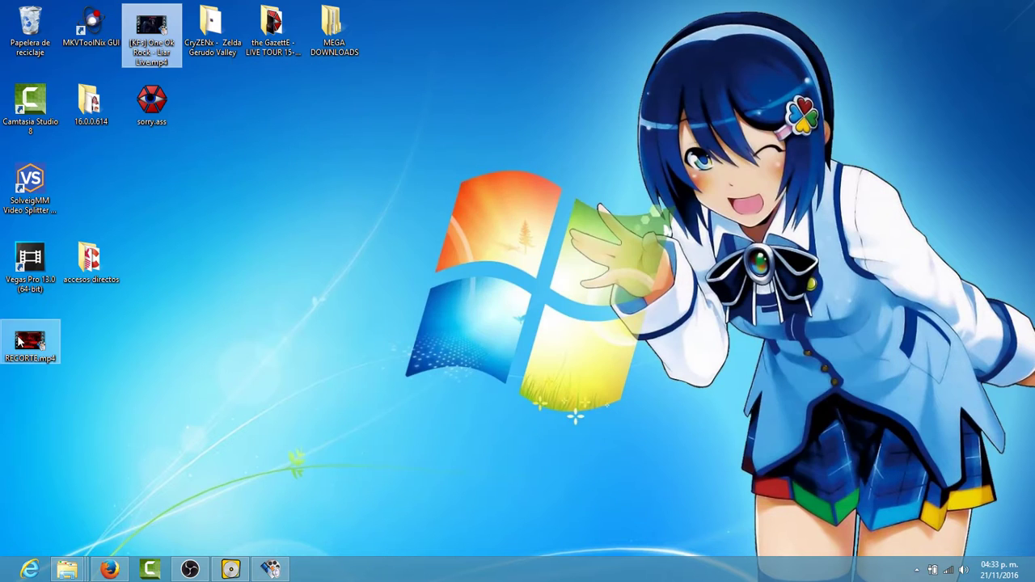
# Play RECORTE.mp4 from the desktop in VLC media player to check the cut.
pyautogui.rightClick(34, 349)
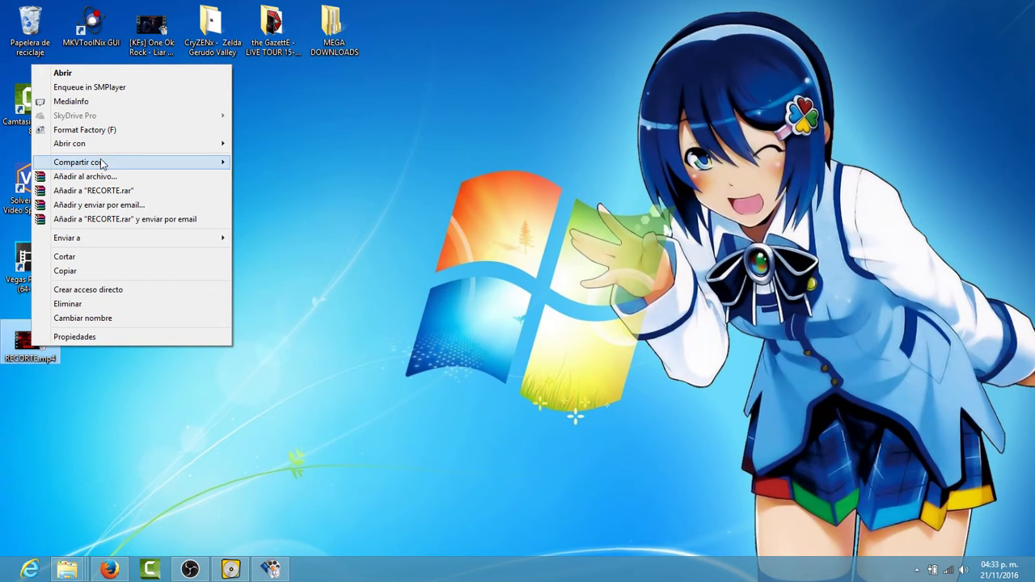
pyautogui.moveTo(101, 146)
pyautogui.click(295, 229)
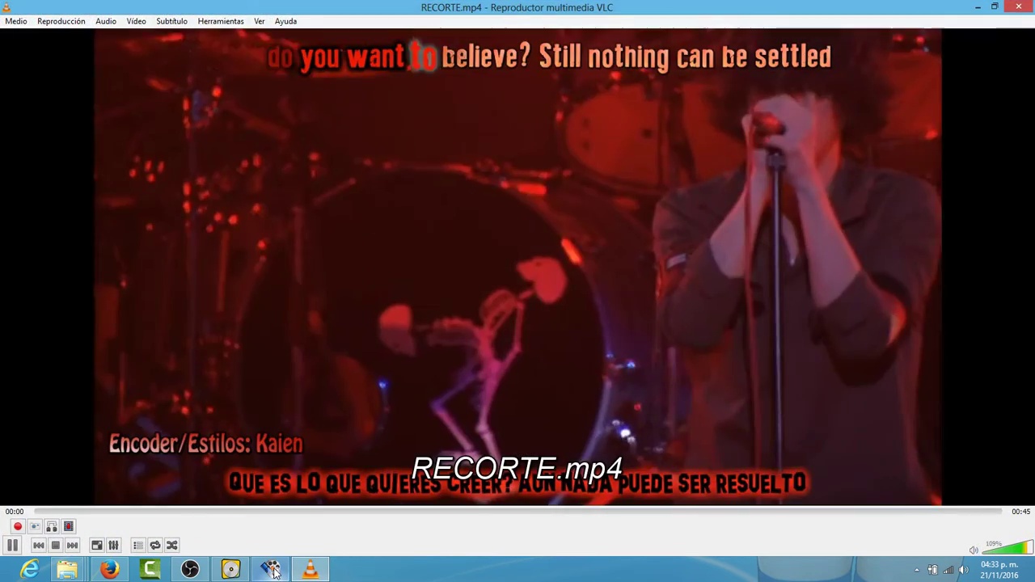
pyautogui.click(271, 569)
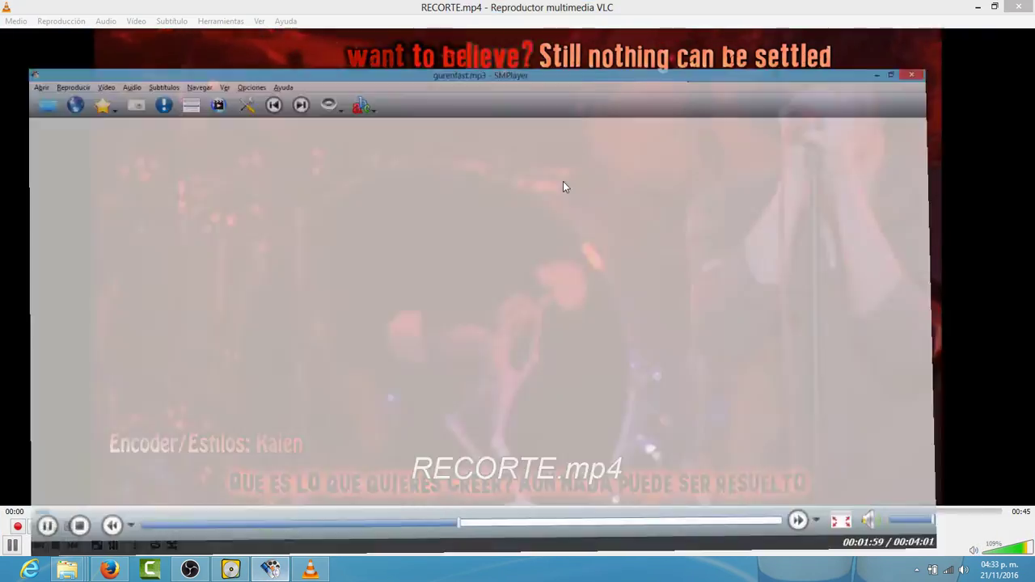
# Close the media players and delete RECORTE.mp4 from the desktop.
pyautogui.click(1017, 6)
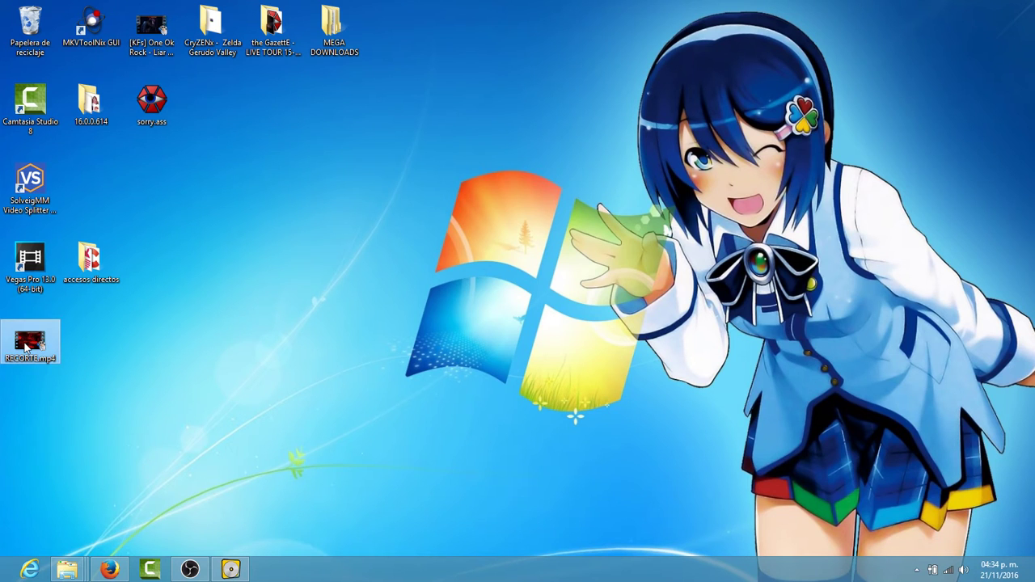
pyautogui.click(29, 343)
pyautogui.press('Delete')
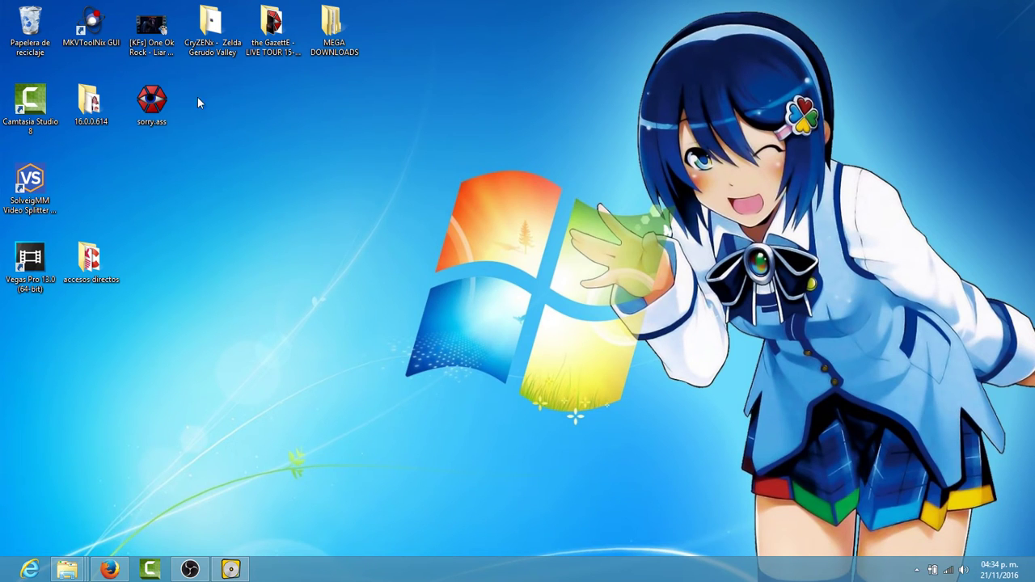
# Open MKVToolNix GUI and add the last video in the desktop's "the GazettE - LIVE TOUR 15-16" folder as the source file.
pyautogui.doubleClick(98, 28)
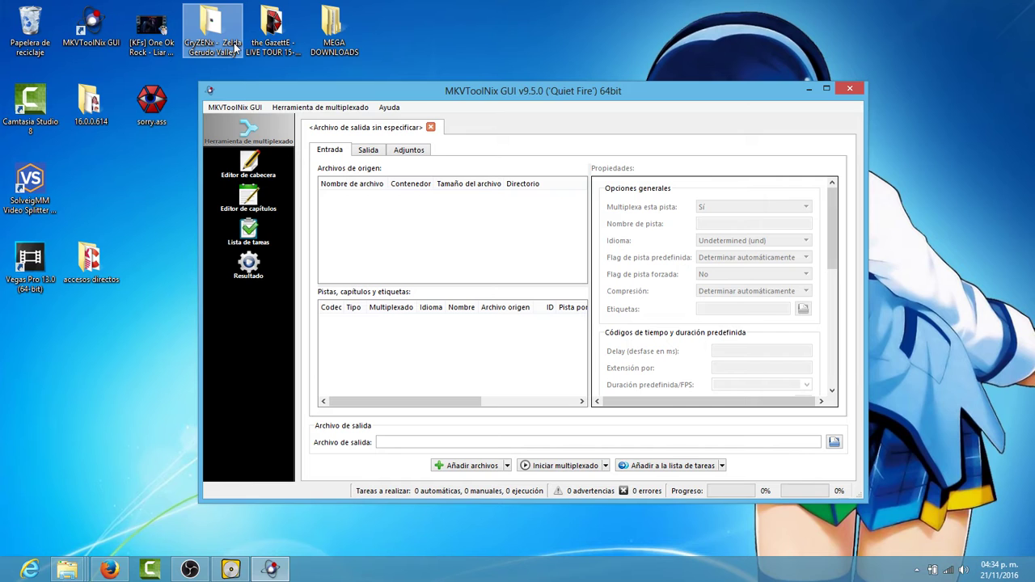
pyautogui.doubleClick(272, 28)
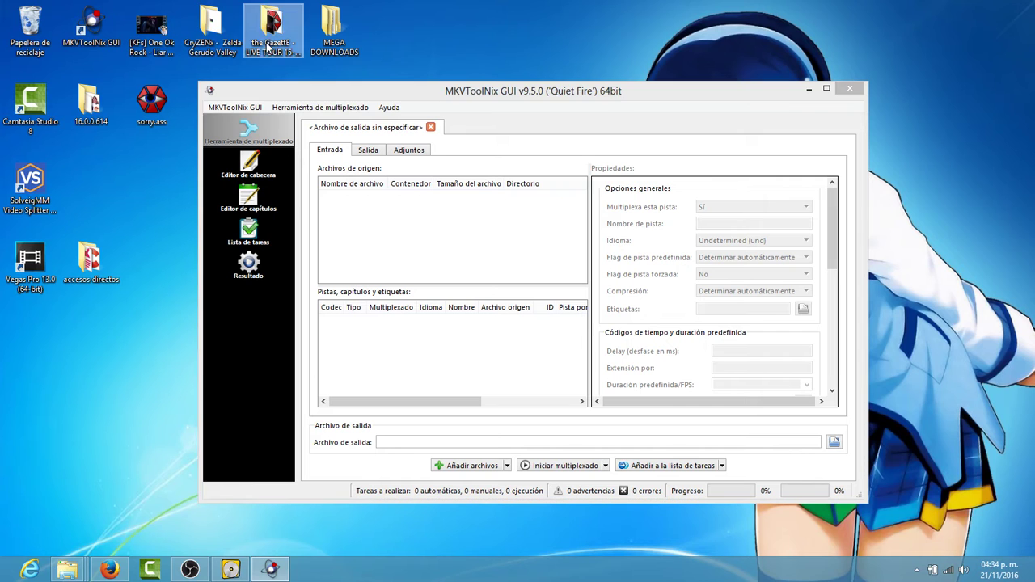
pyautogui.click(640, 178)
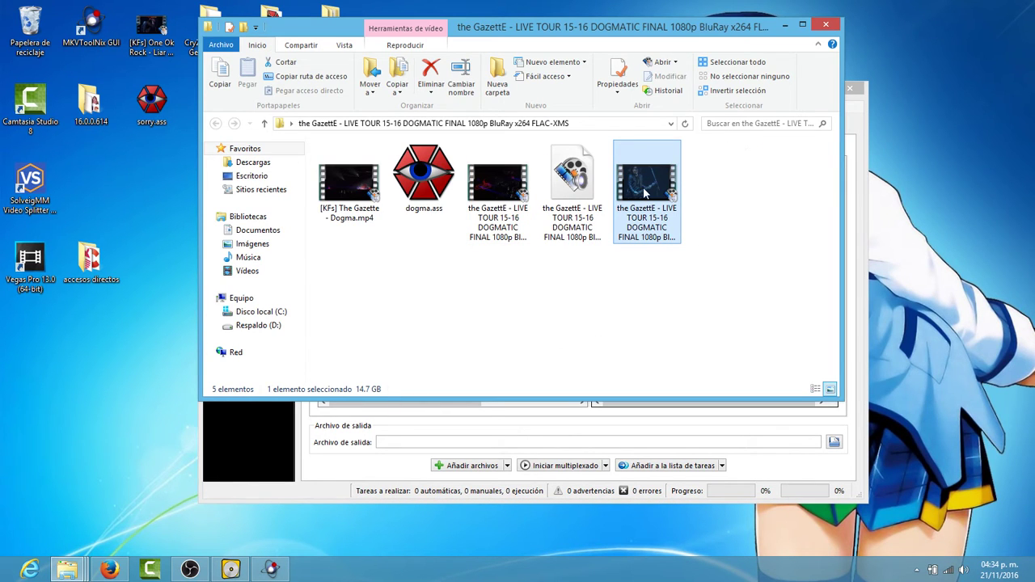
pyautogui.moveTo(647, 194); pyautogui.dragTo(415, 224)
pyautogui.click(416, 197)
# Examine the video, FLAC audio and chapter entries of the loaded source file.
pyautogui.click(362, 152)
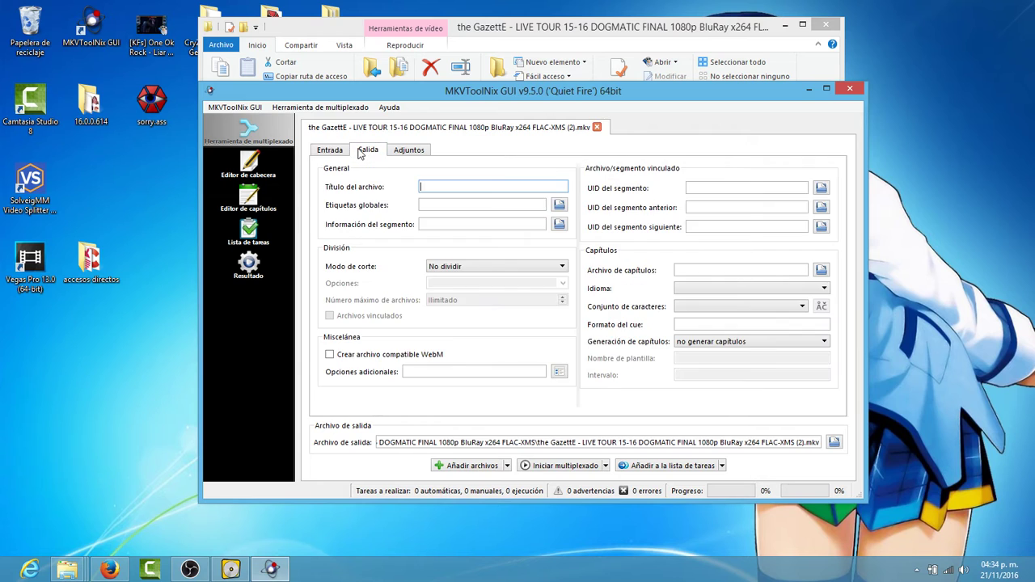
pyautogui.click(344, 154)
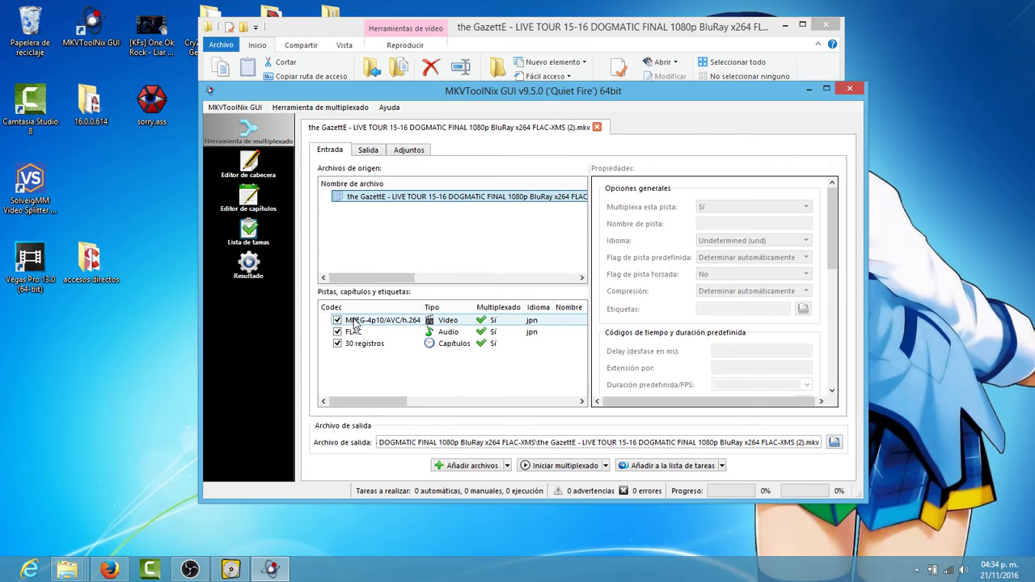
pyautogui.click(358, 323)
pyautogui.click(365, 333)
pyautogui.click(366, 343)
pyautogui.press('Up')
pyautogui.press('Up')
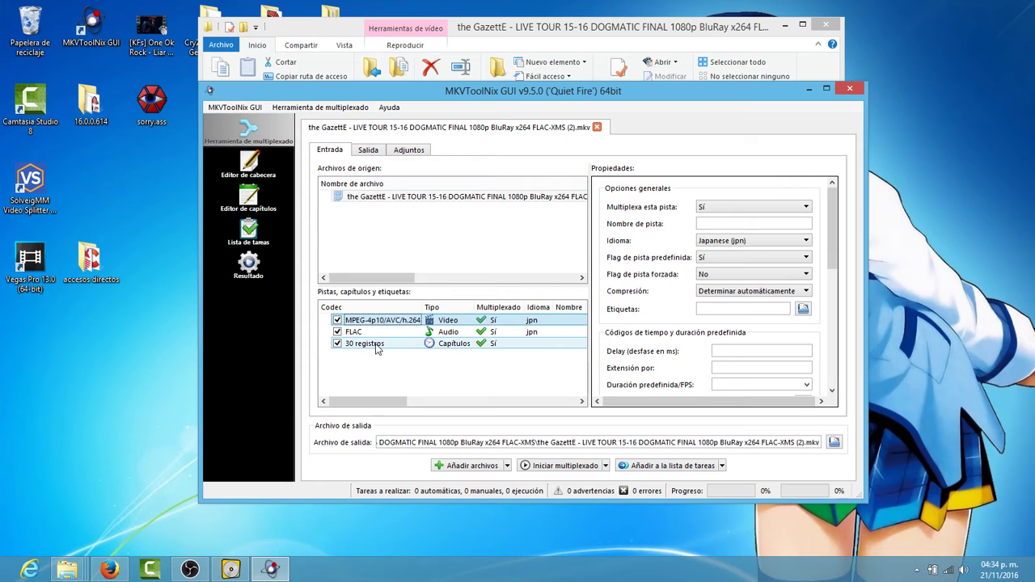
# Set the output's split mode to "En partes según los códigos de tiempo".
pyautogui.click(376, 154)
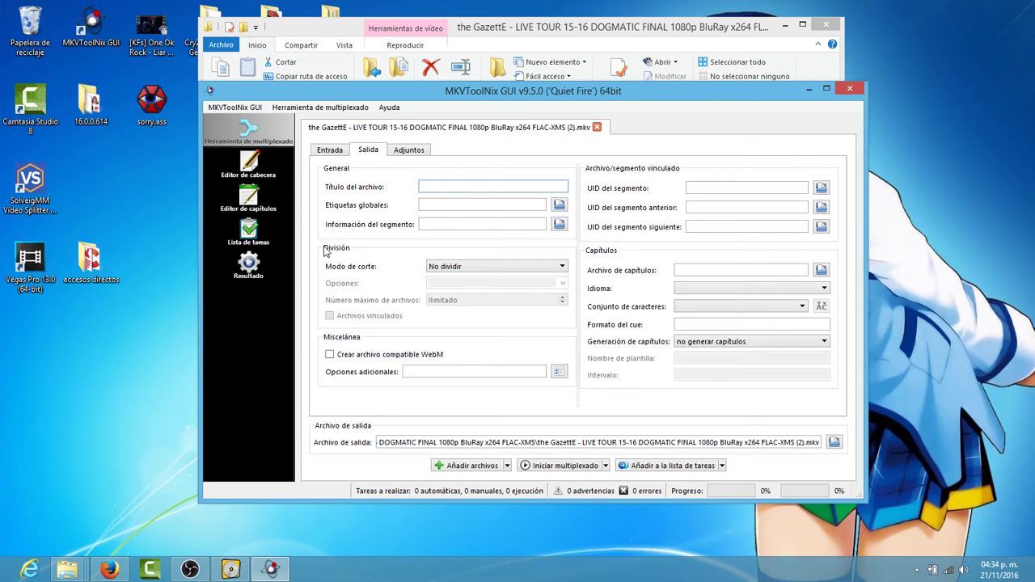
pyautogui.click(437, 269)
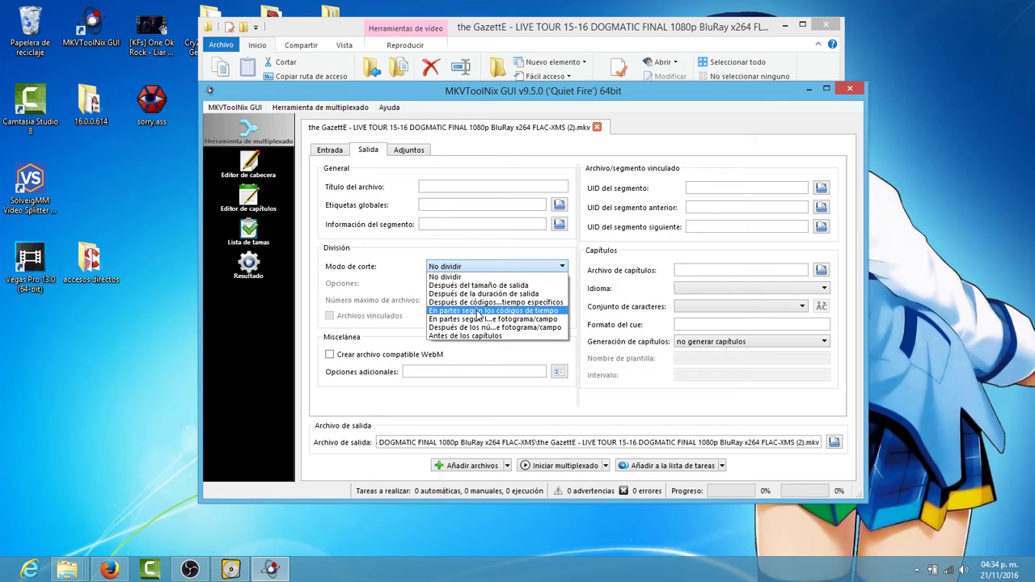
pyautogui.click(478, 311)
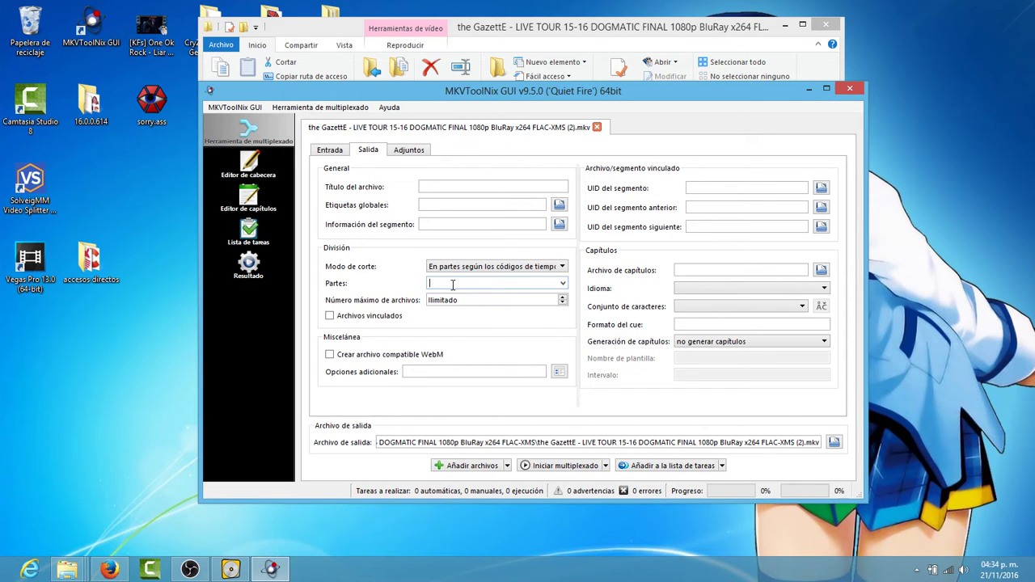
# Set the parts to keep to 0:02:10-0:04:10 and start multiplexing the concert MKV.
pyautogui.moveTo(452, 284)
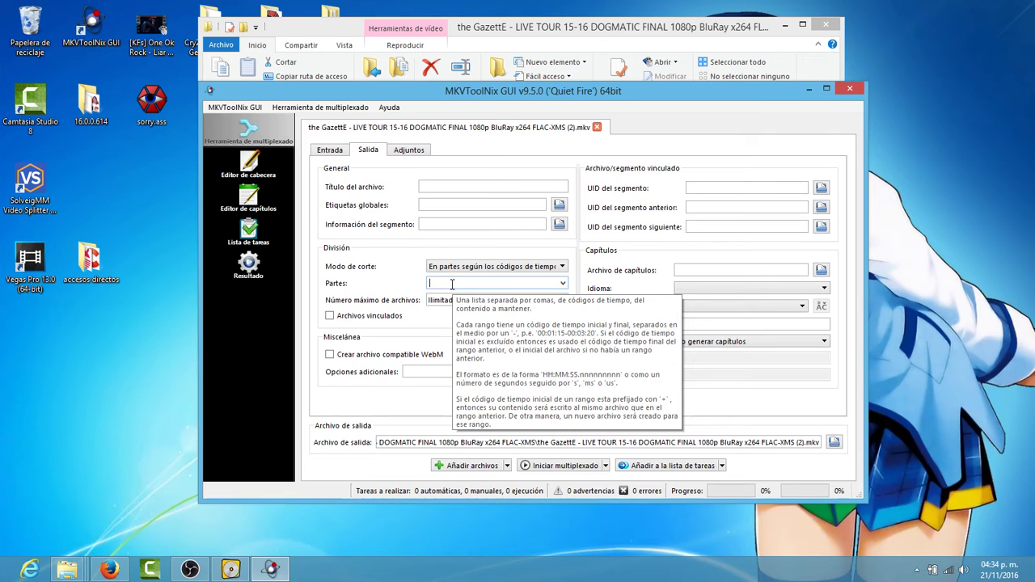
pyautogui.write('0:0')
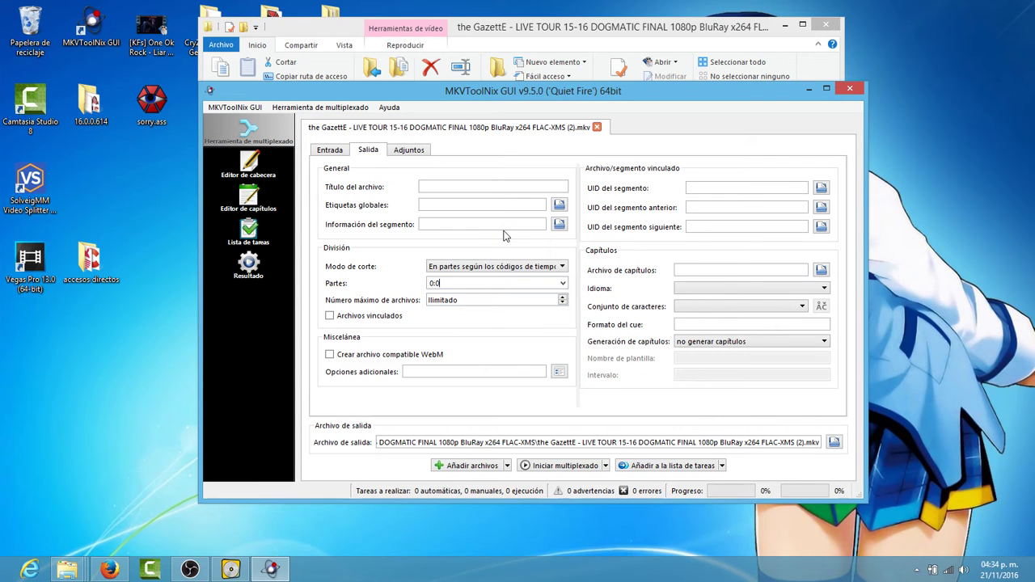
pyautogui.write('2:10-0:04:10')
pyautogui.click(605, 466)
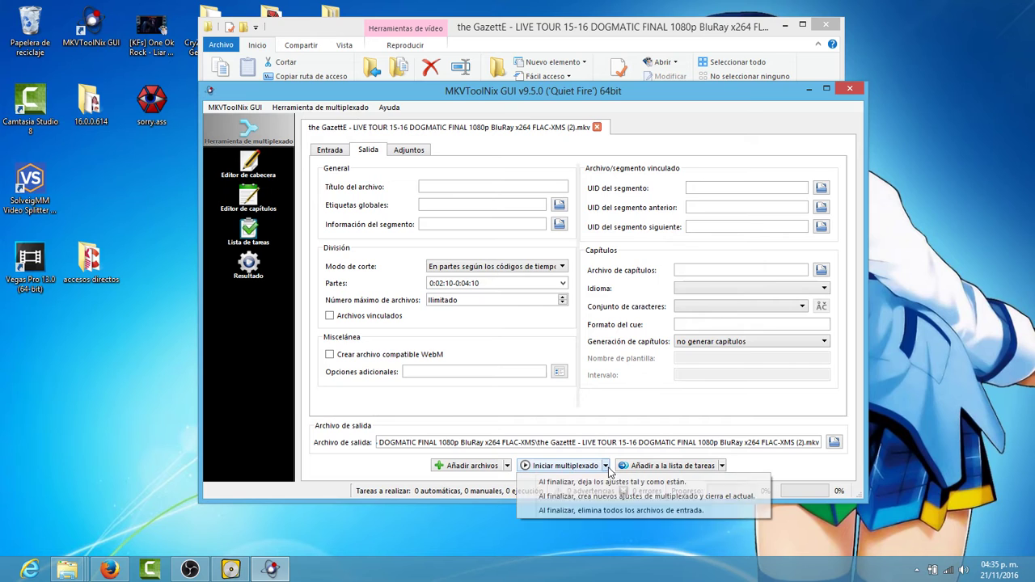
pyautogui.click(583, 469)
pyautogui.click(583, 470)
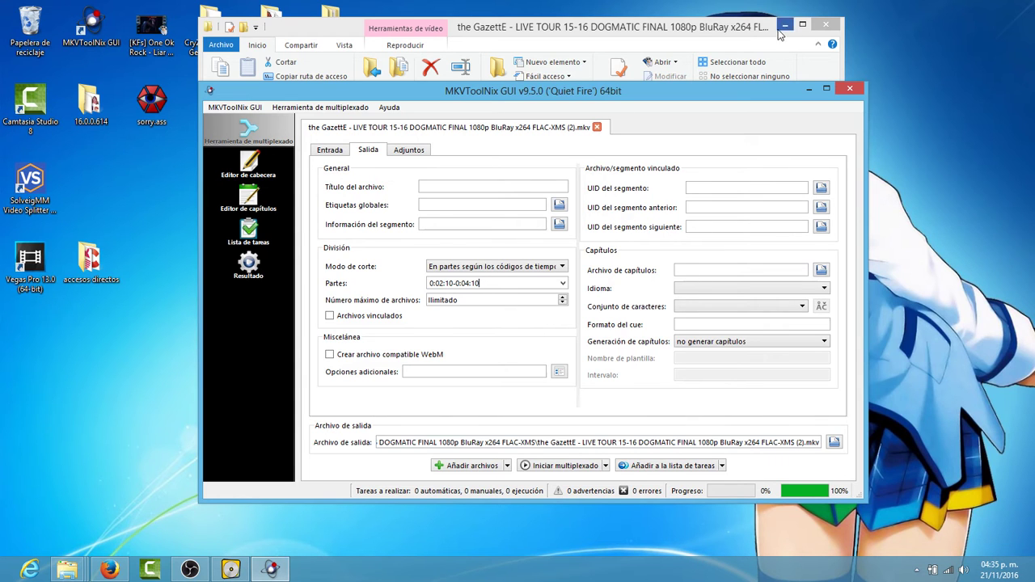
# Play the newly cut MKV from the concert folder in full screen and skip through its opening part.
pyautogui.doubleClick(754, 32)
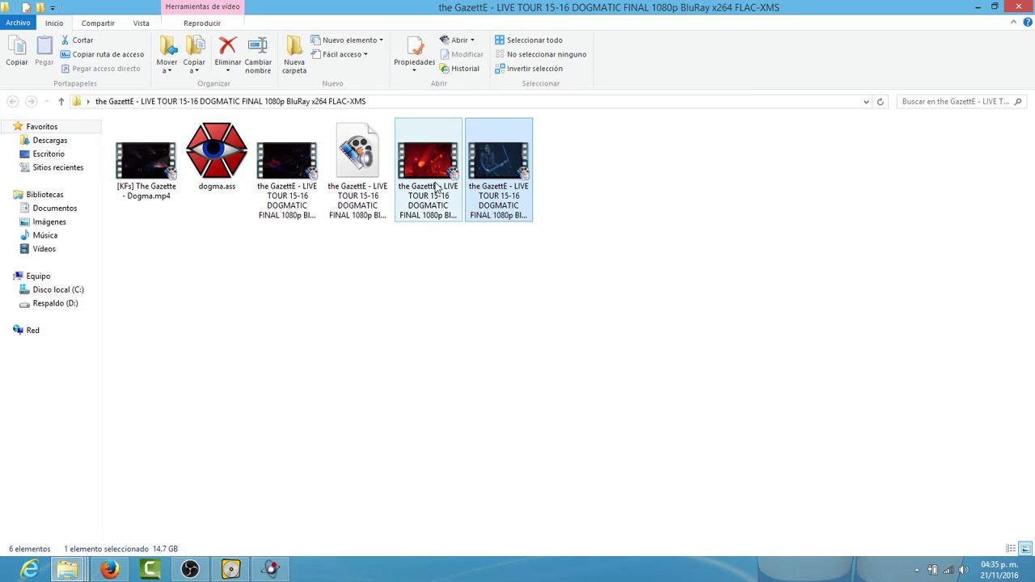
pyautogui.click(435, 186)
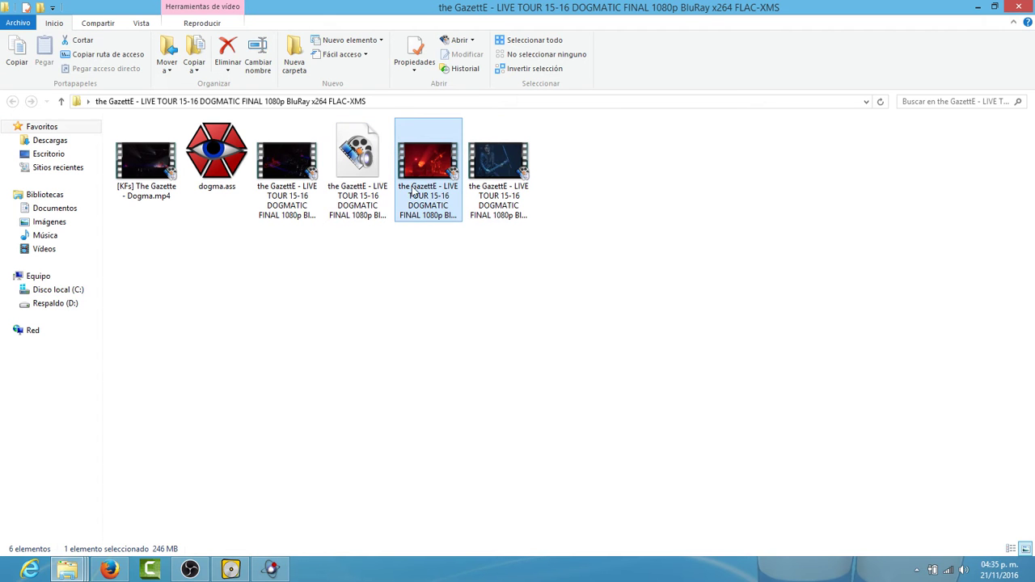
pyautogui.doubleClick(417, 187)
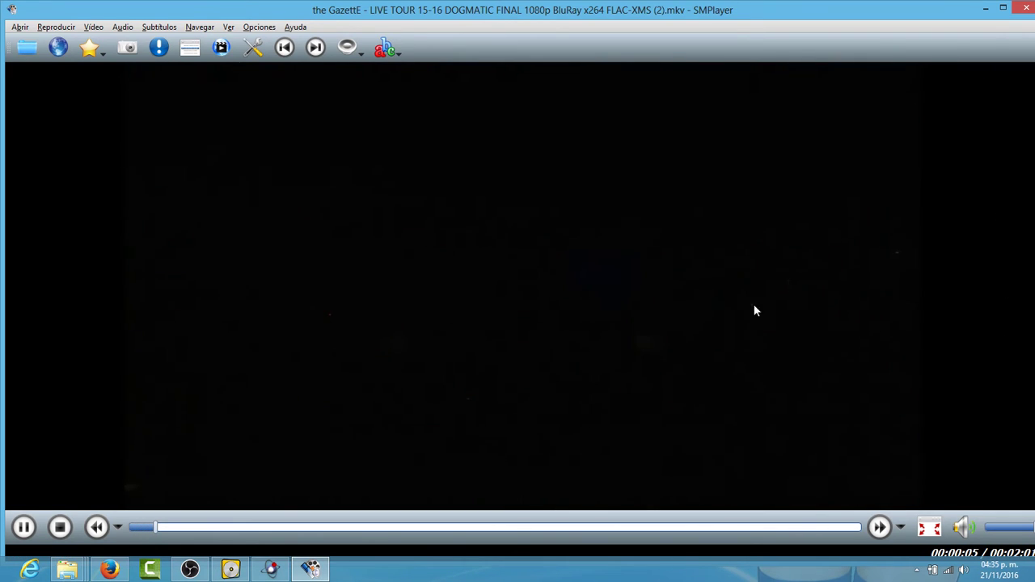
pyautogui.doubleClick(590, 398)
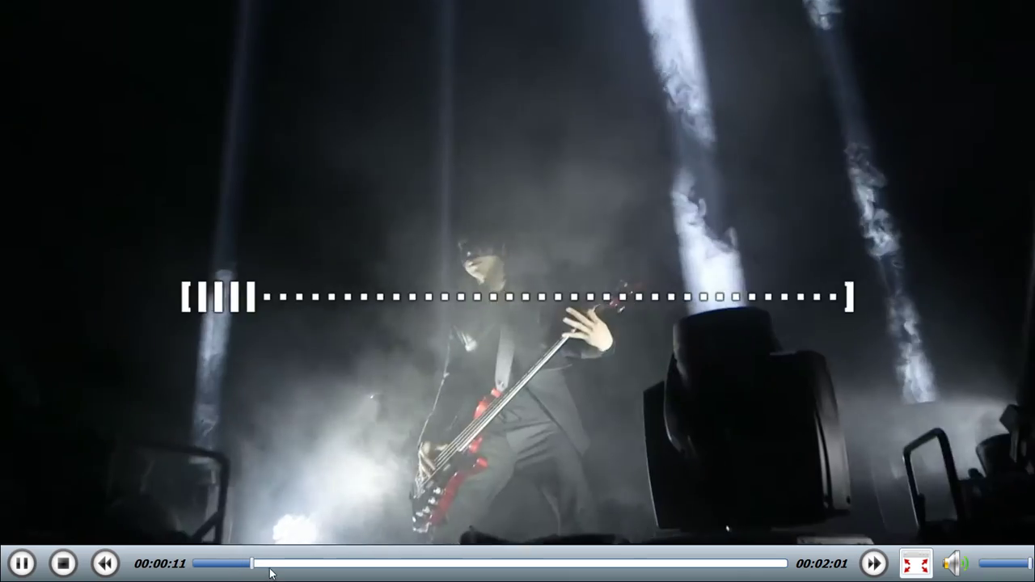
pyautogui.click(279, 564)
pyautogui.click(298, 565)
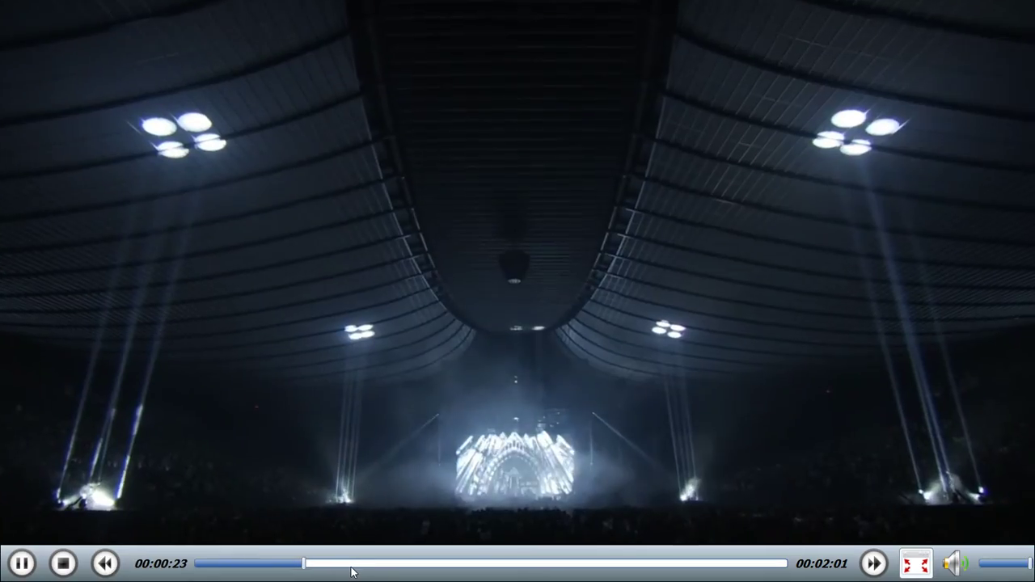
pyautogui.click(353, 565)
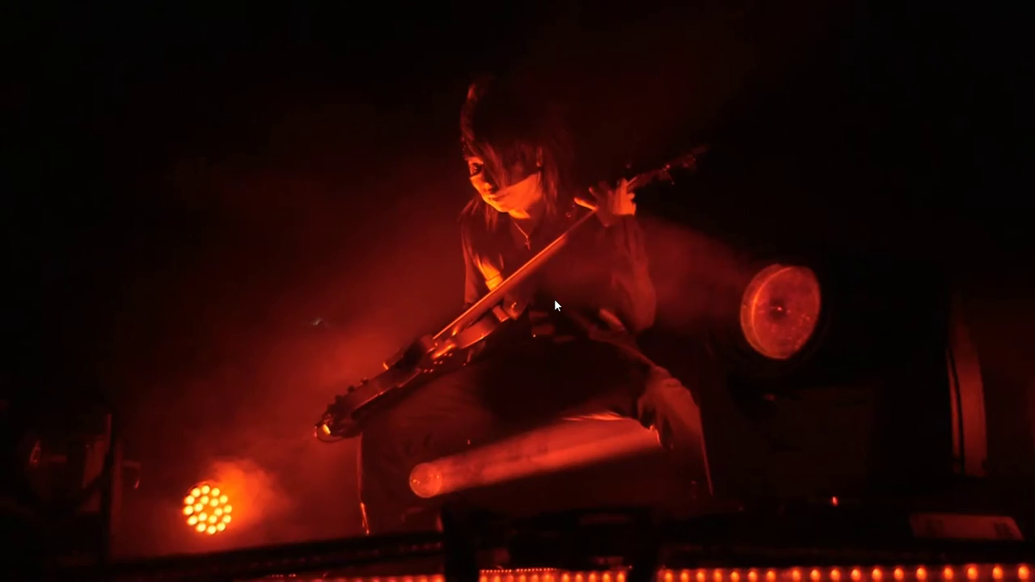
pyautogui.doubleClick(555, 305)
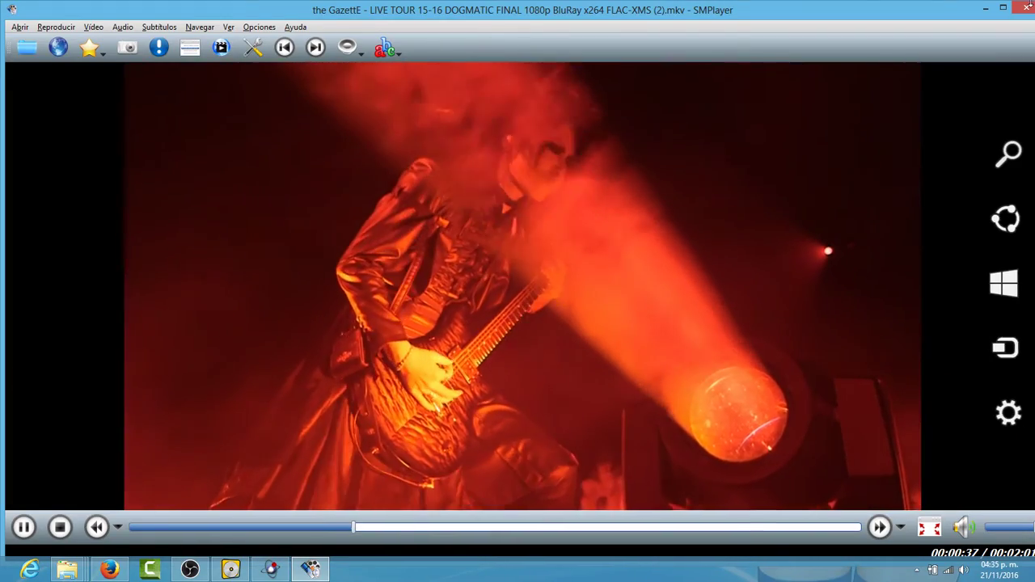
# Close the media player, the concert folder and MKVToolNix GUI.
pyautogui.click(1027, 8)
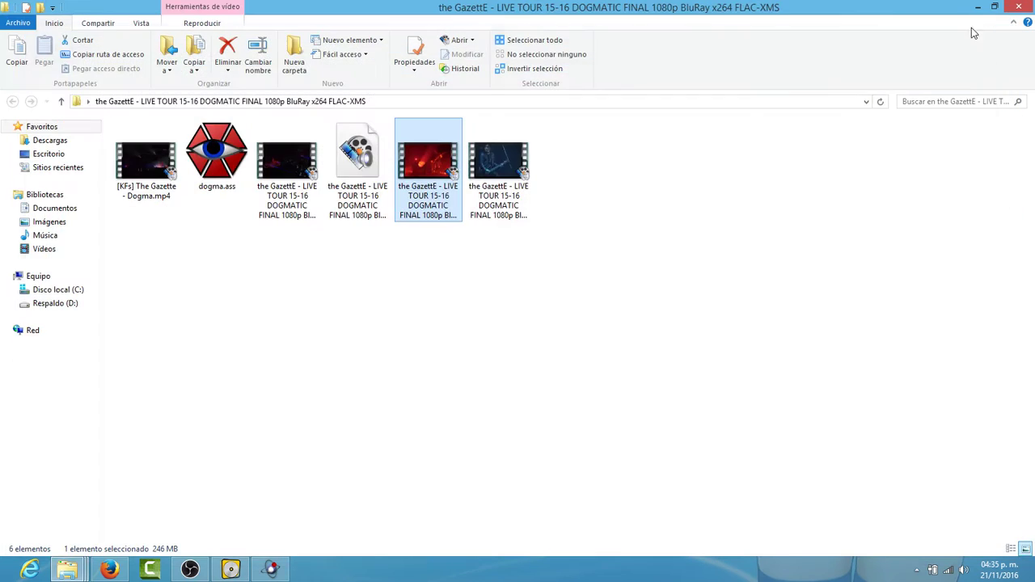
pyautogui.click(1015, 6)
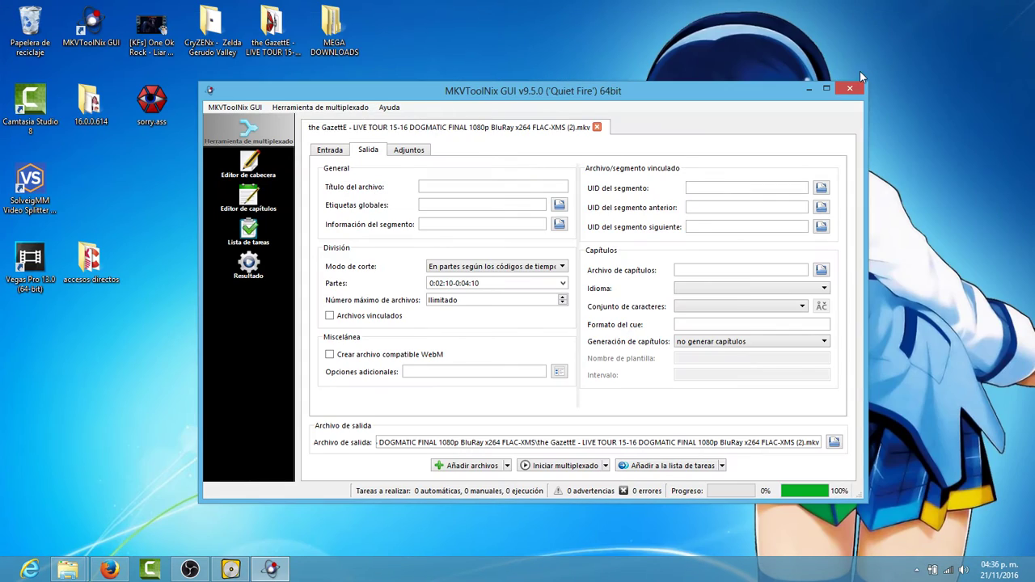
pyautogui.click(850, 90)
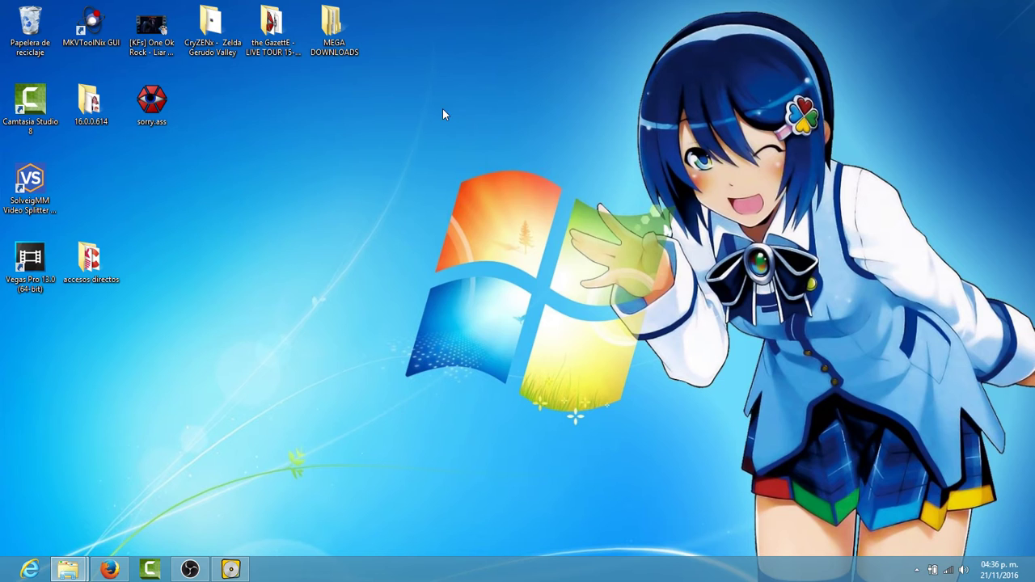
# Create a new Aegisub Advanced SSA subtitle file named DOGMA.ass on the desktop and open it in Aegisub.
pyautogui.rightClick(323, 160)
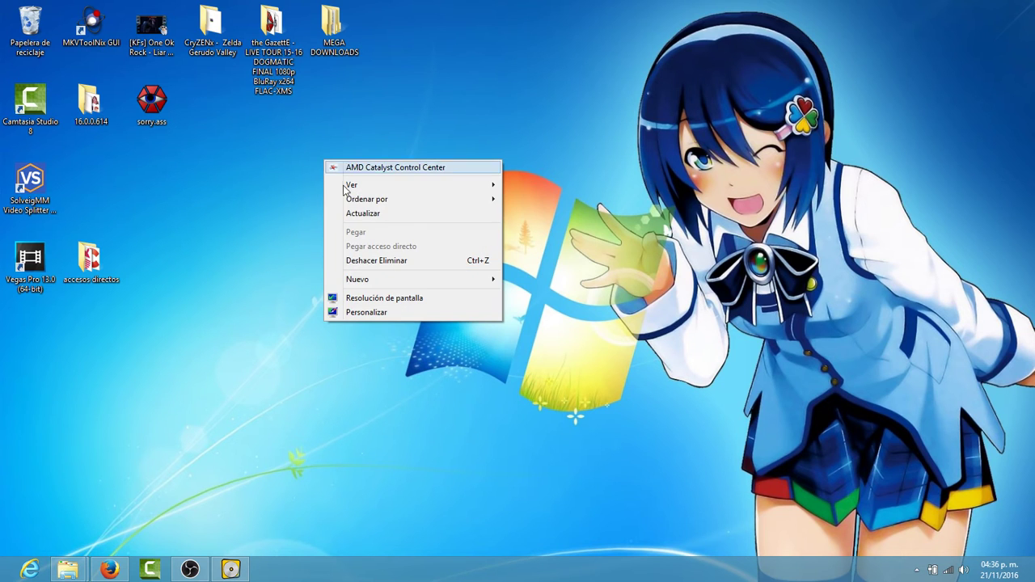
pyautogui.moveTo(349, 281)
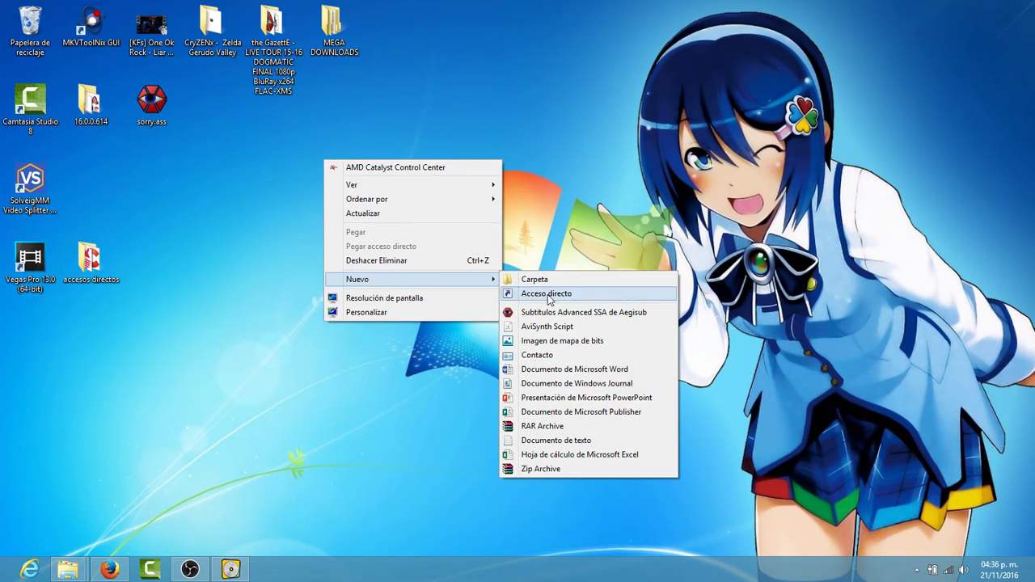
pyautogui.click(606, 313)
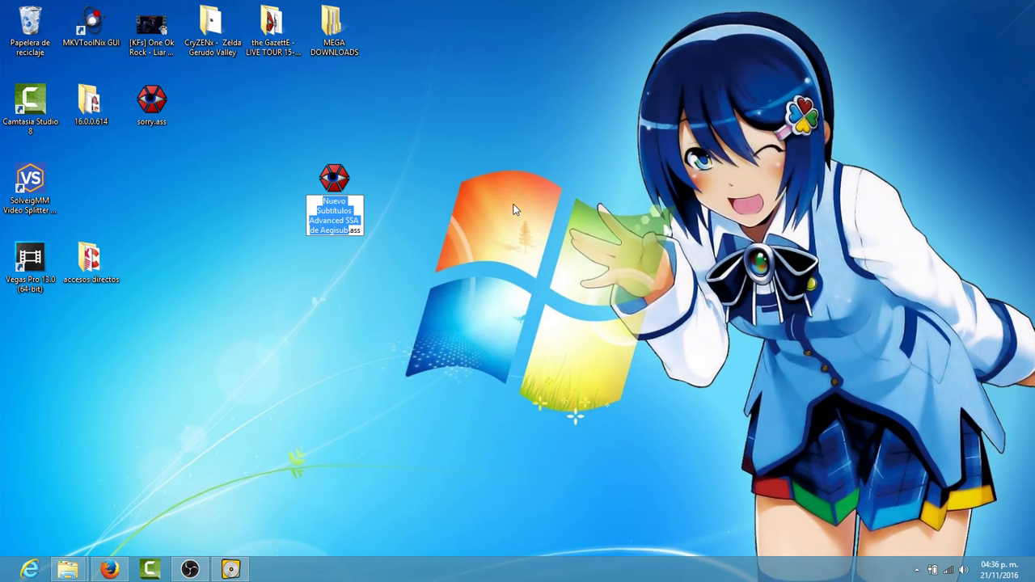
pyautogui.write('DOGMA')
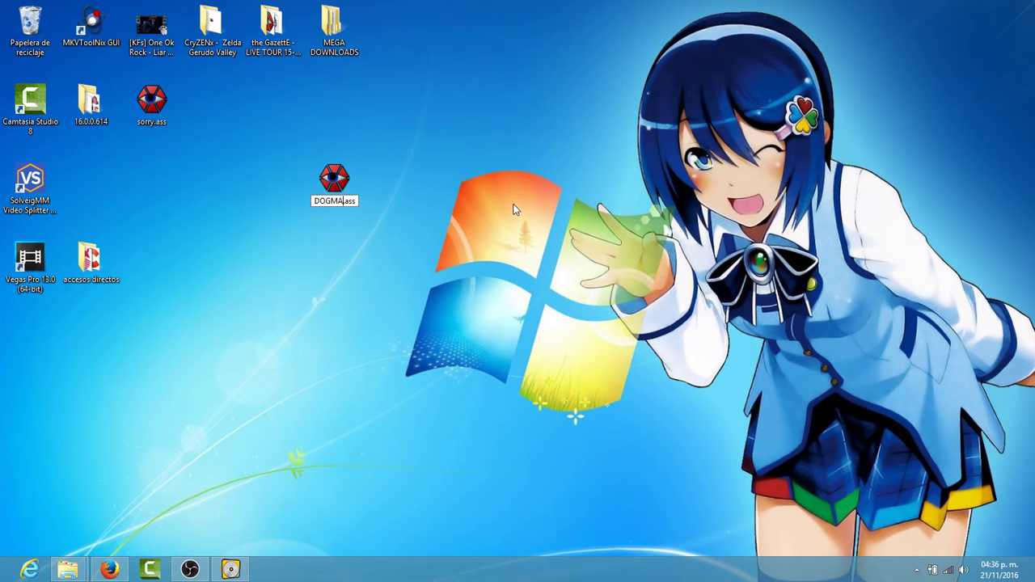
pyautogui.press('Return')
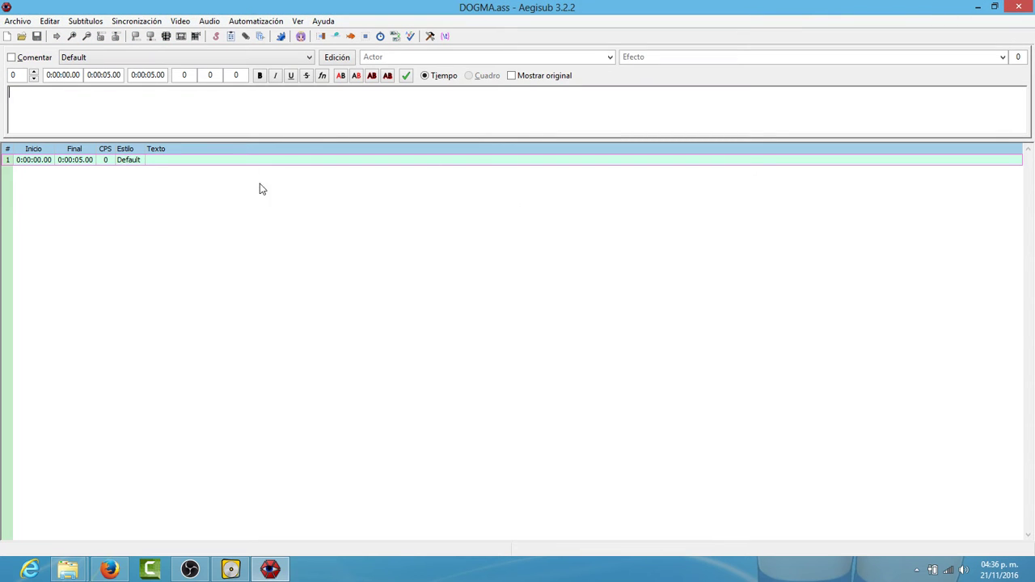
# Load the concert's audio file from the desktop's "the GazettE - LIVE TOUR 15-16" folder.
pyautogui.click(181, 21)
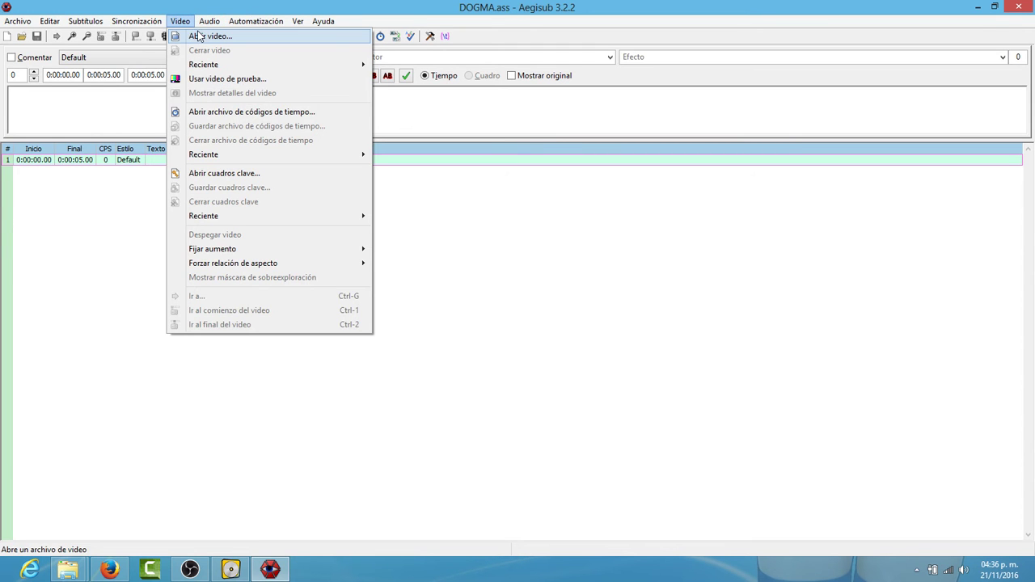
pyautogui.click(228, 36)
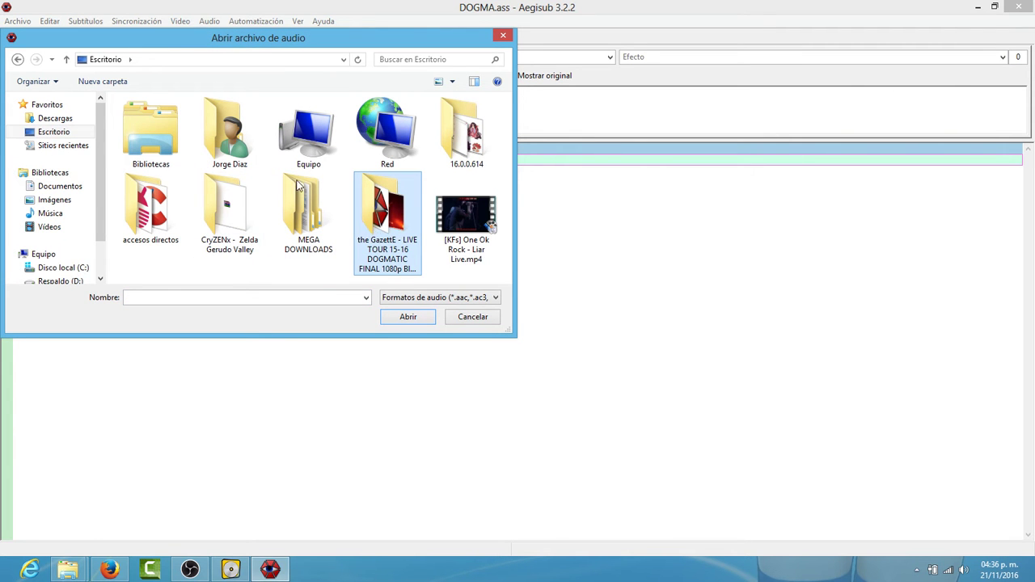
pyautogui.doubleClick(373, 187)
pyautogui.click(251, 119)
pyautogui.moveTo(210, 102); pyautogui.dragTo(394, 100)
pyautogui.click(297, 134)
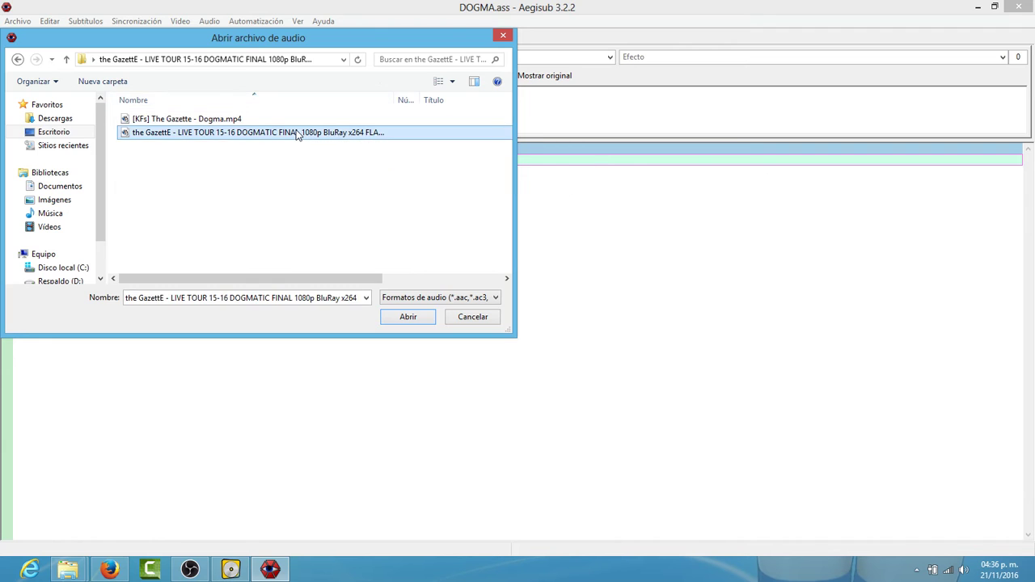
pyautogui.doubleClick(297, 133)
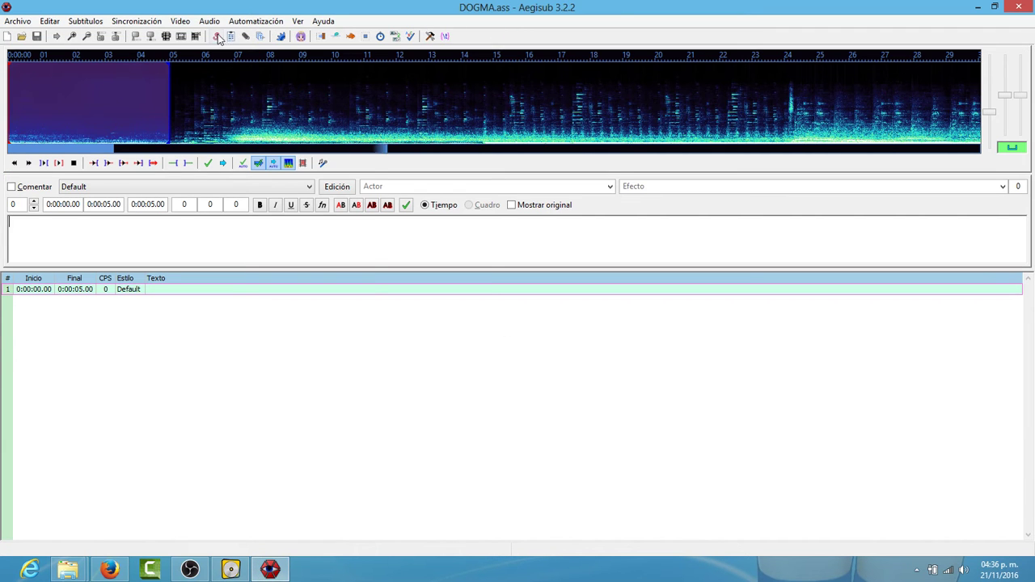
# Load a dummy video with the 1920x1080 (HD 1080p) resolution.
pyautogui.click(179, 21)
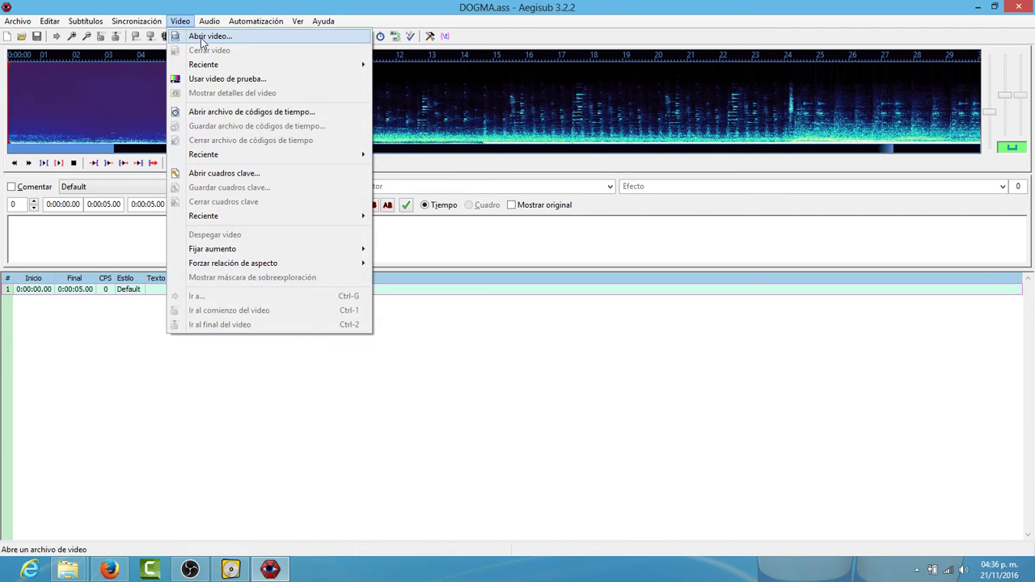
pyautogui.click(243, 81)
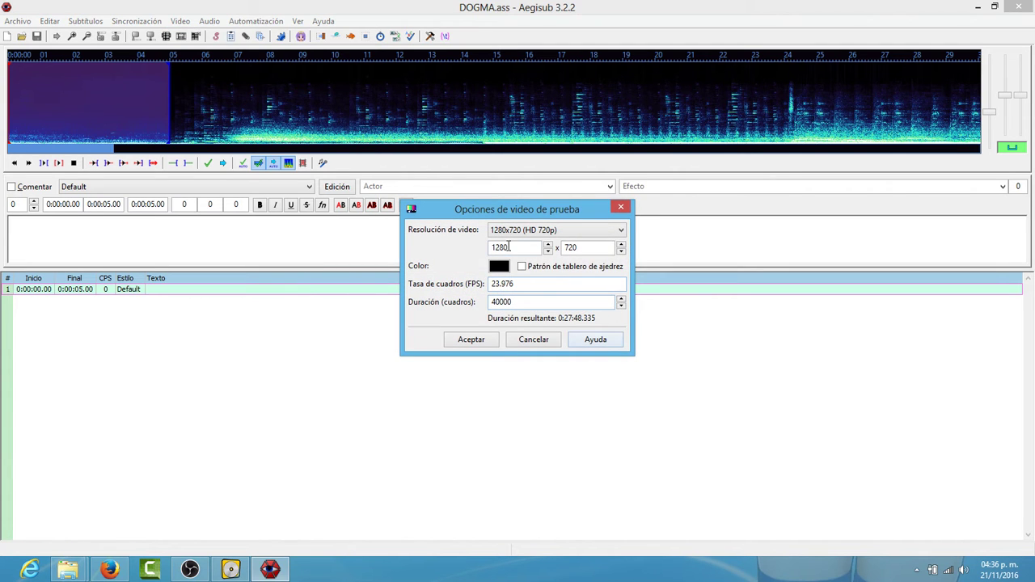
pyautogui.click(564, 233)
pyautogui.click(534, 311)
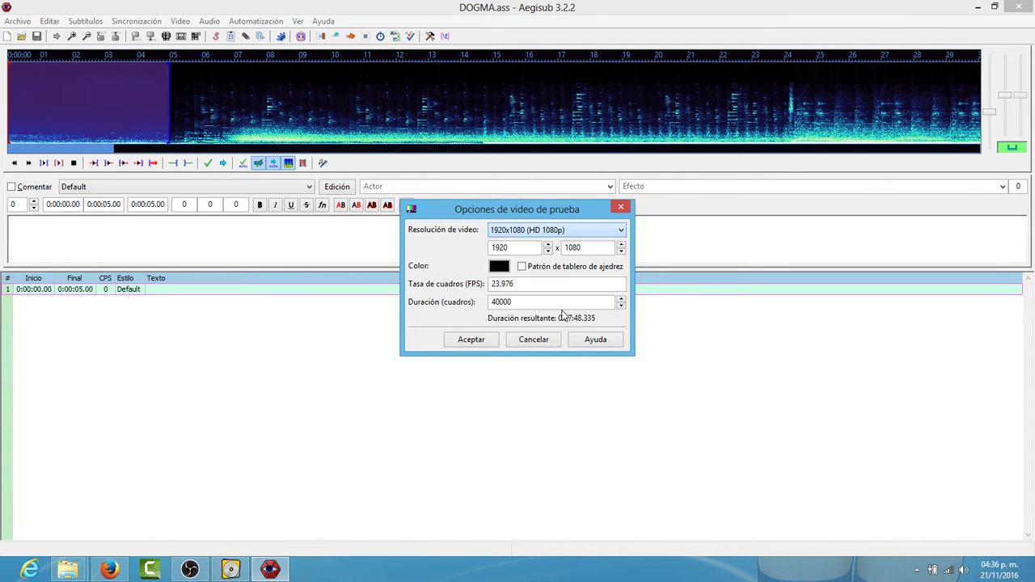
pyautogui.click(485, 345)
# Set the video preview zoom to 37.5%.
pyautogui.click(626, 418)
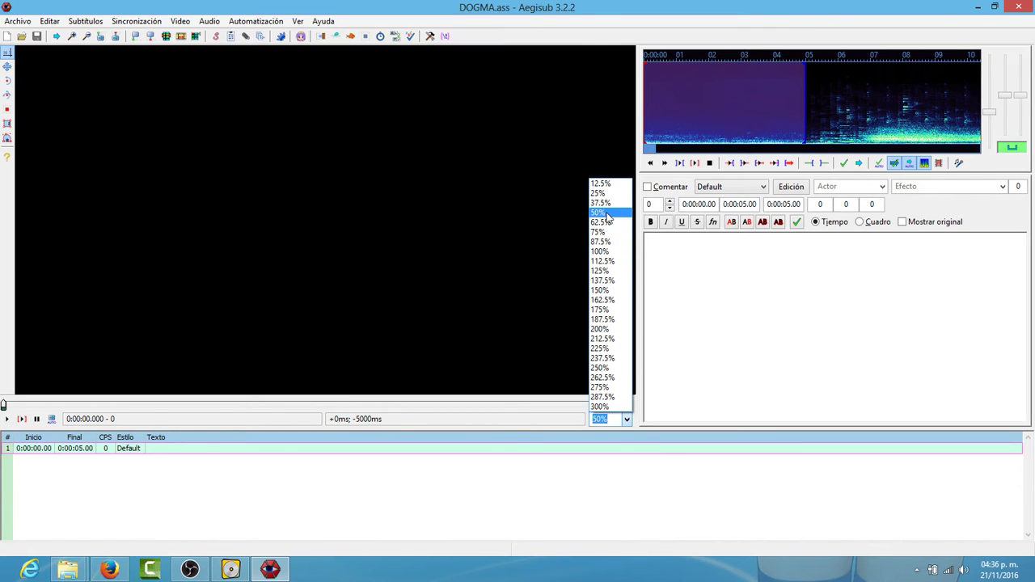
pyautogui.click(607, 212)
pyautogui.click(627, 419)
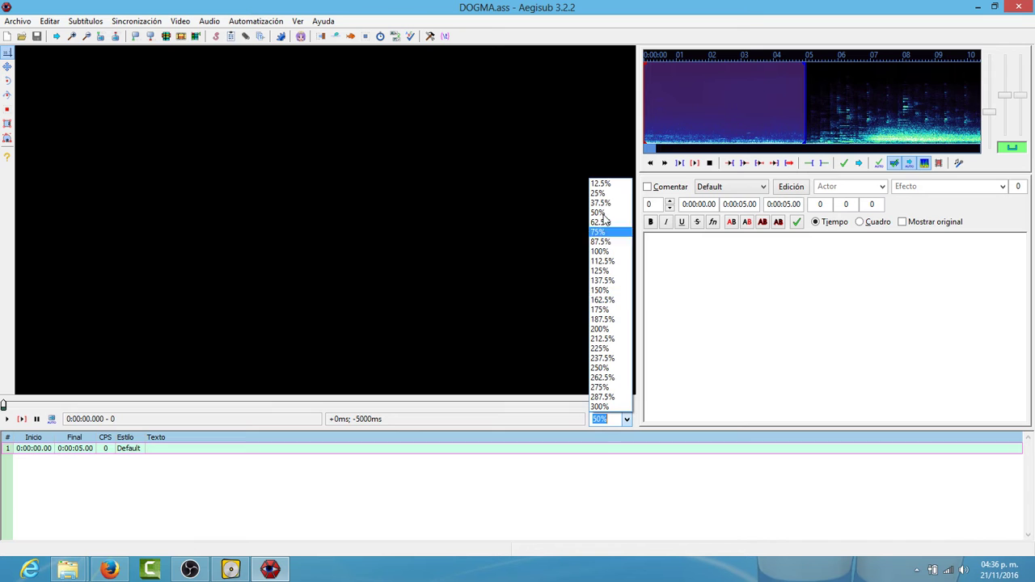
pyautogui.click(610, 204)
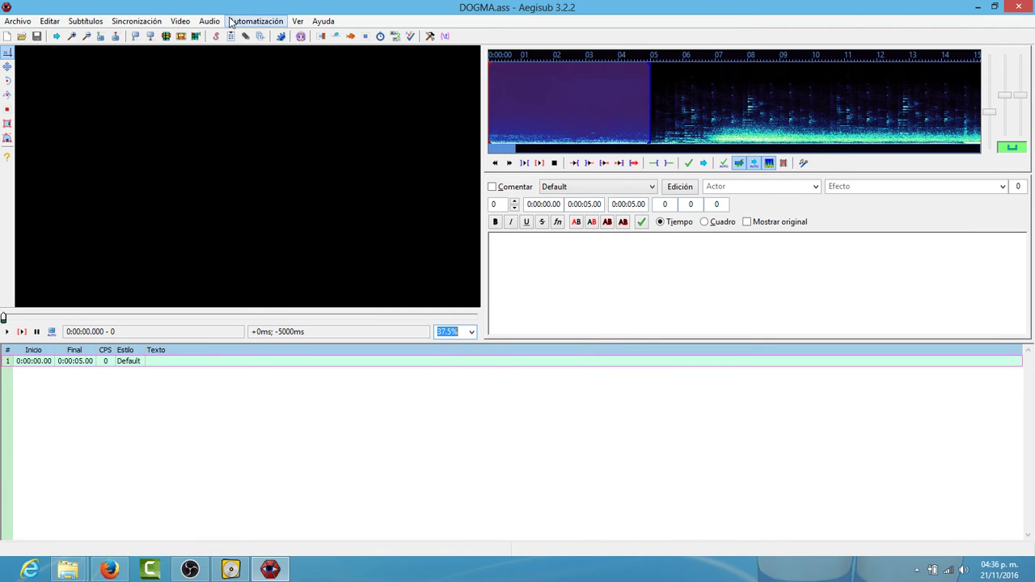
# Load the first "the GazettE - LIVE TOUR 15-16" video and set the subtitle resolution to match the video.
pyautogui.click(180, 22)
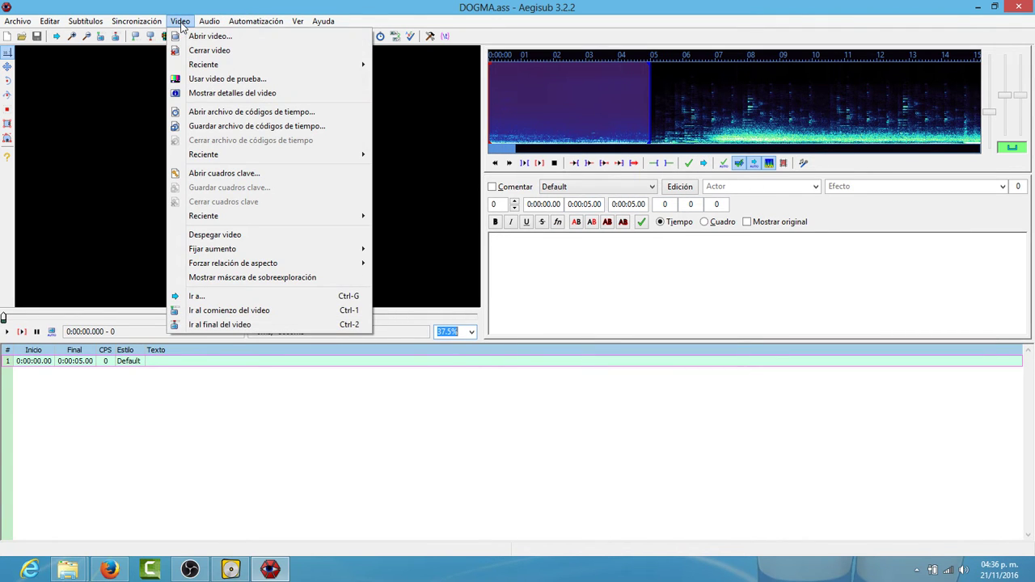
pyautogui.click(194, 36)
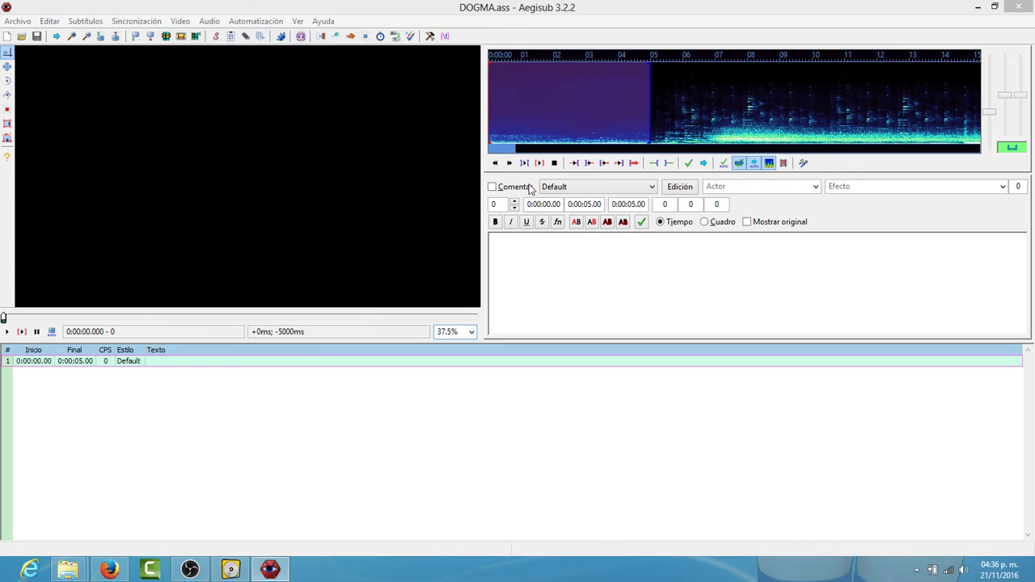
pyautogui.click(232, 133)
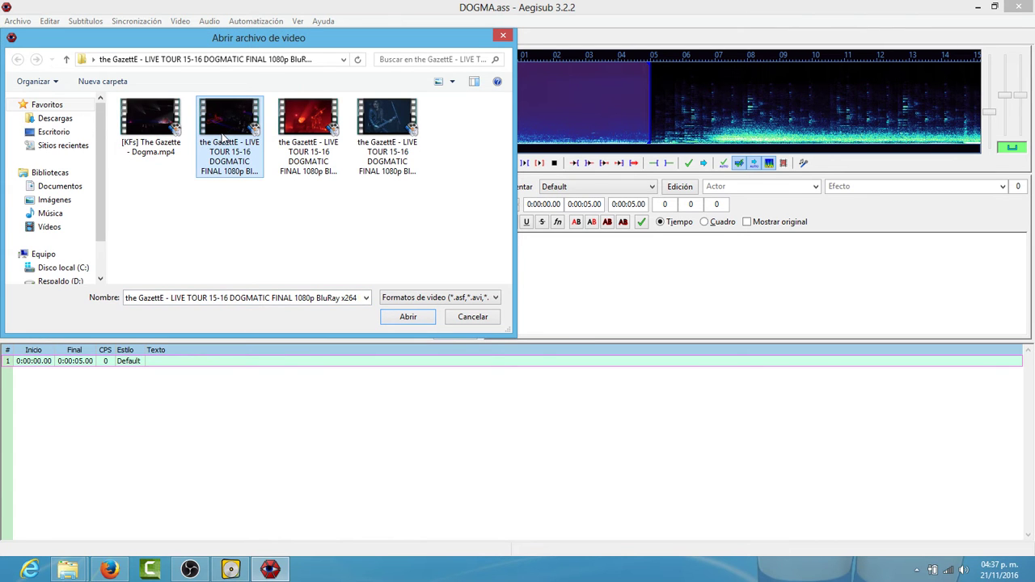
pyautogui.doubleClick(223, 137)
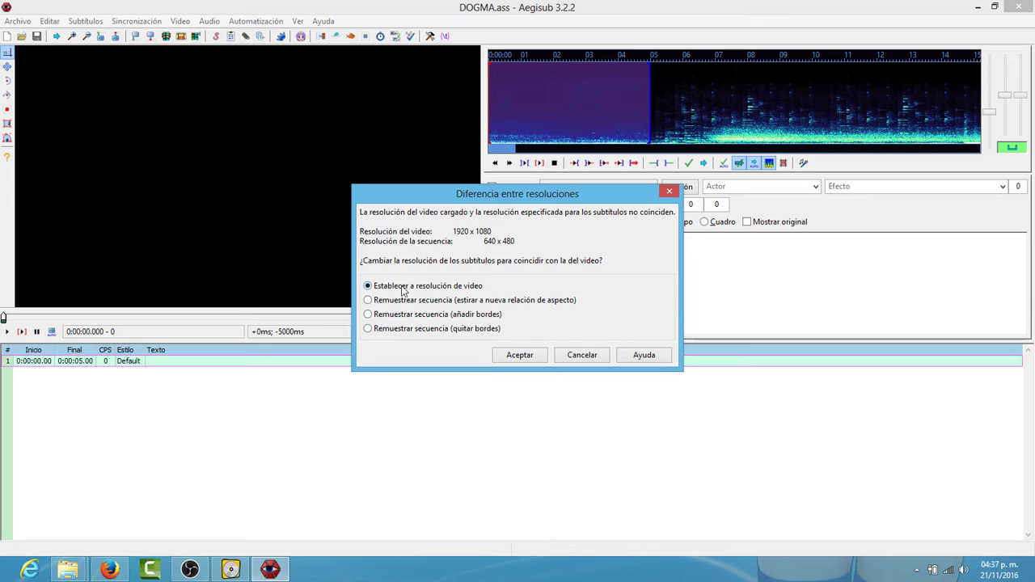
pyautogui.click(524, 355)
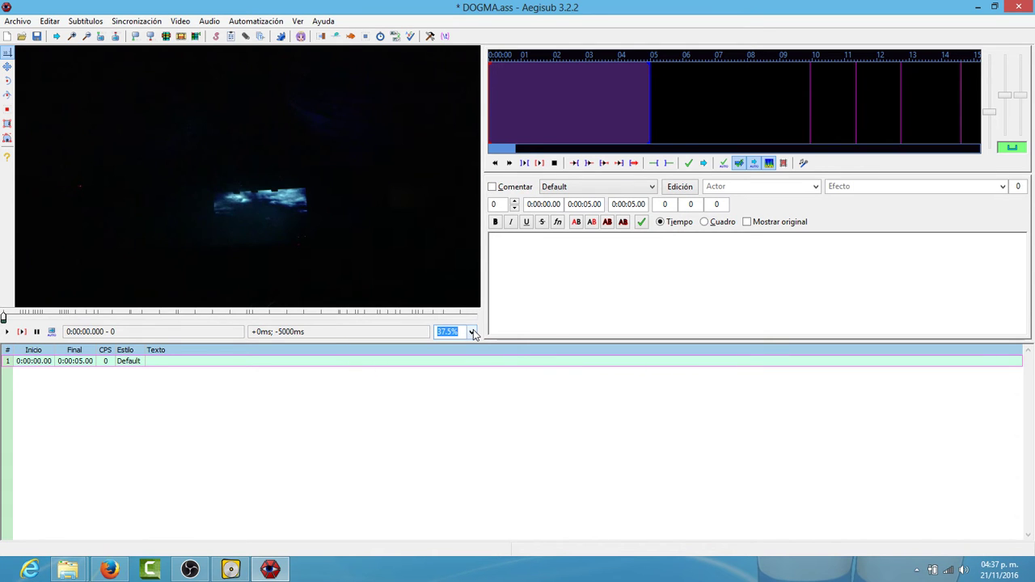
# Set the video preview zoom to 37.5%.
pyautogui.click(472, 332)
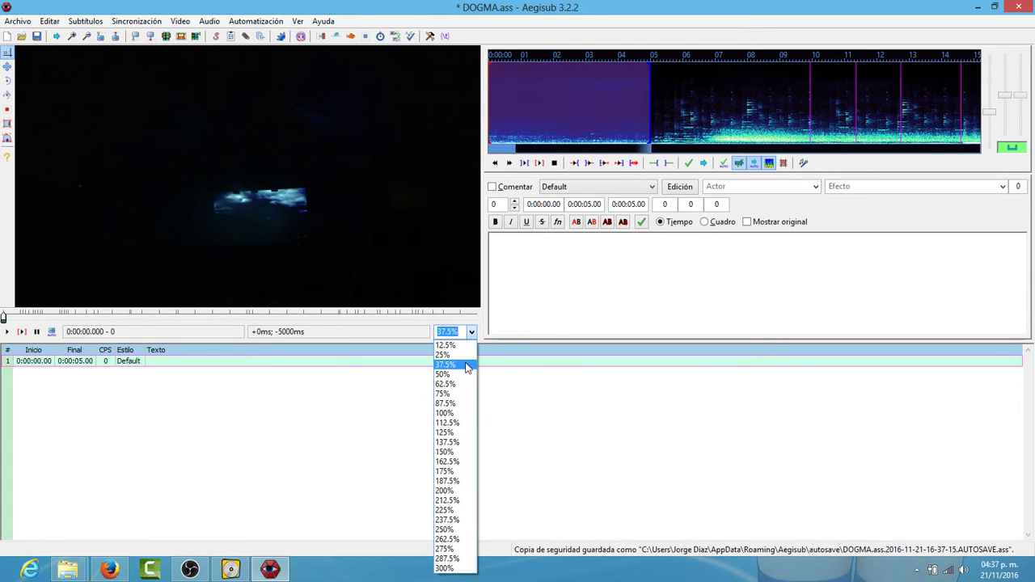
pyautogui.click(457, 364)
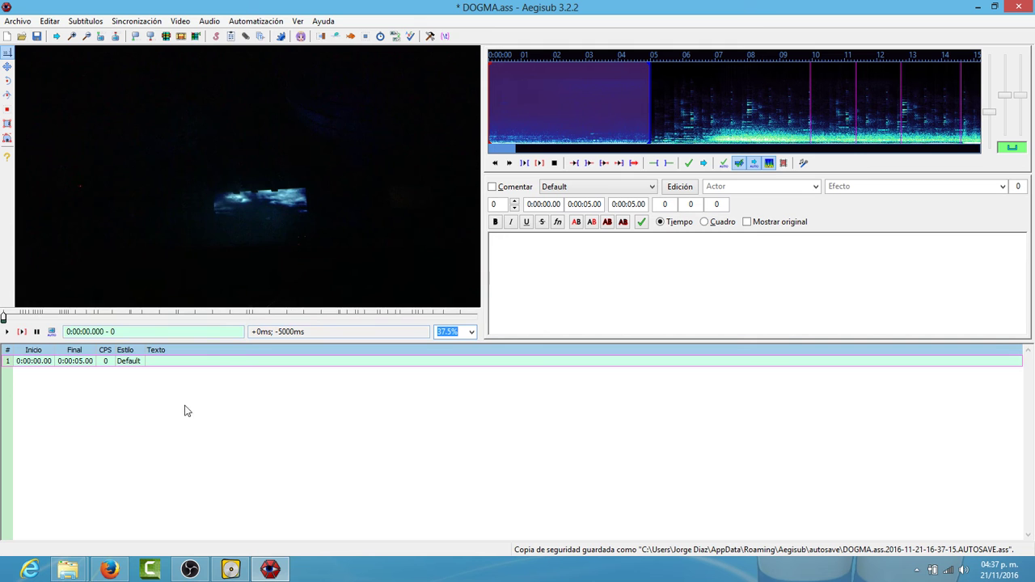
# Switch to Firefox and copy the full Romaji lyrics of DOGMA from the jpopasia page.
pyautogui.click(106, 566)
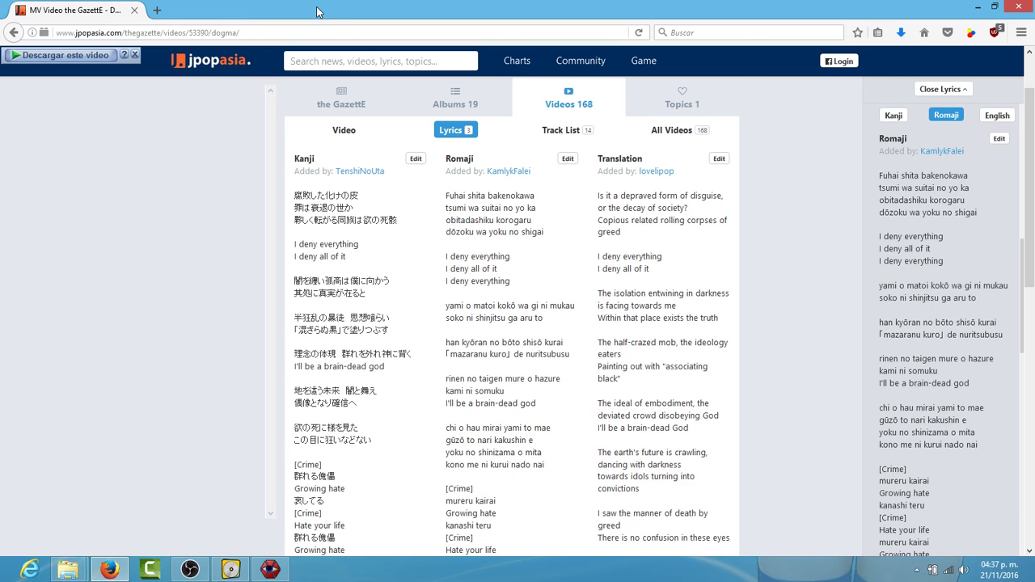
pyautogui.moveTo(445, 195); pyautogui.dragTo(524, 270)
pyautogui.scroll(-3, 540, 243)
pyautogui.scroll(-3, 544, 372)
pyautogui.rightClick(495, 253)
pyautogui.click(525, 259)
# Switch back to Aegisub and paste the copied Romaji lyrics as subtitle lines.
pyautogui.click(279, 565)
pyautogui.rightClick(290, 361)
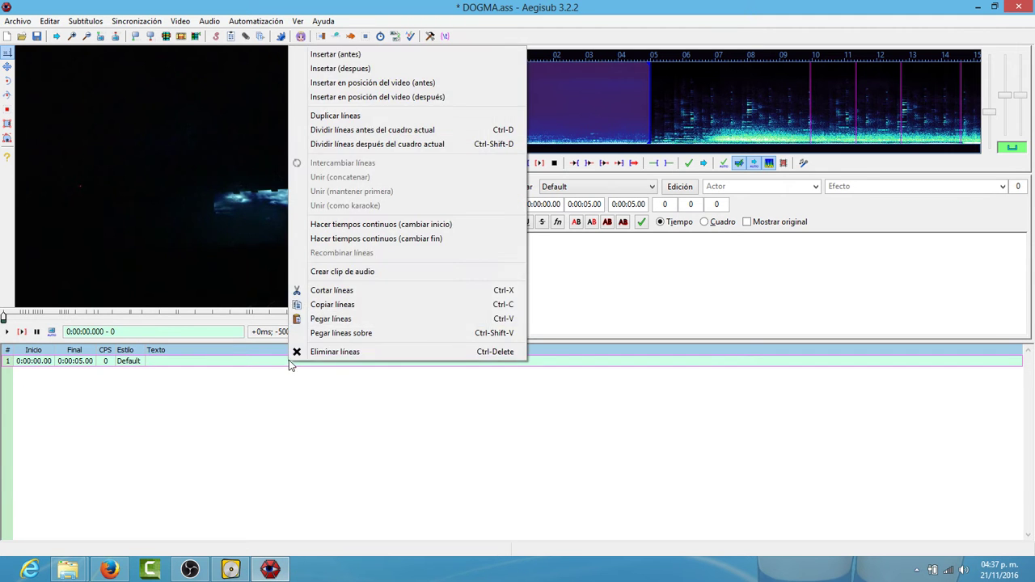
pyautogui.click(360, 321)
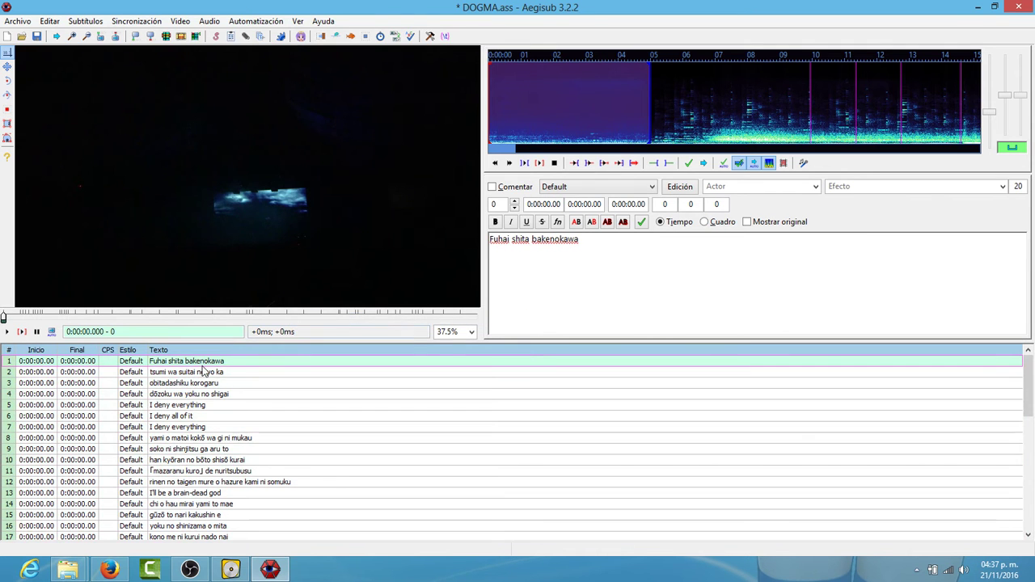
# Play the video from about 0:00:42 and time the first lyric line to start at 0:00:43.31 and end at 0:00:48.23.
pyautogui.click(201, 372)
pyautogui.click(196, 363)
pyautogui.click(203, 373)
pyautogui.click(195, 362)
pyautogui.moveTo(4, 318); pyautogui.dragTo(65, 317)
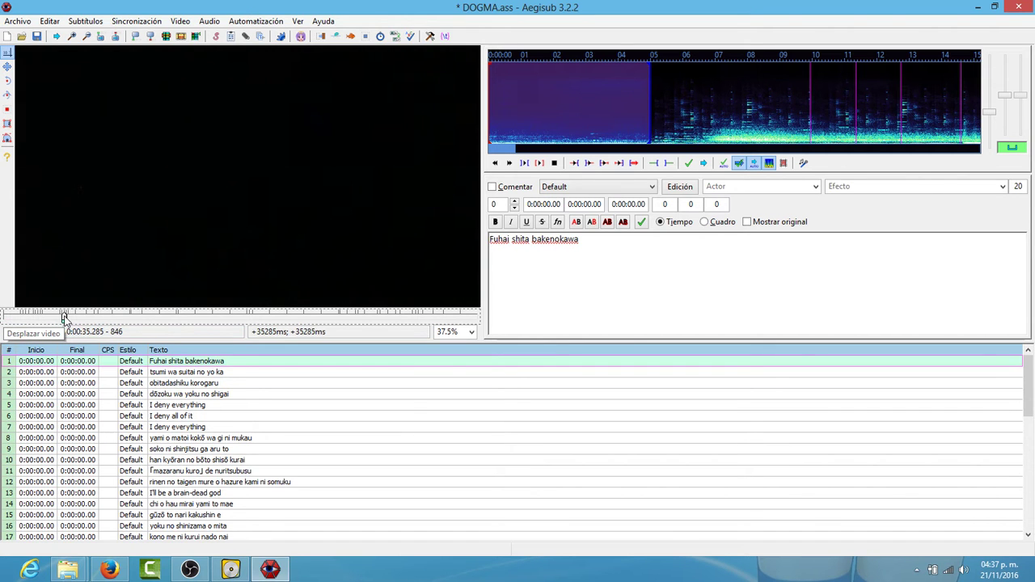
pyautogui.click(7, 331)
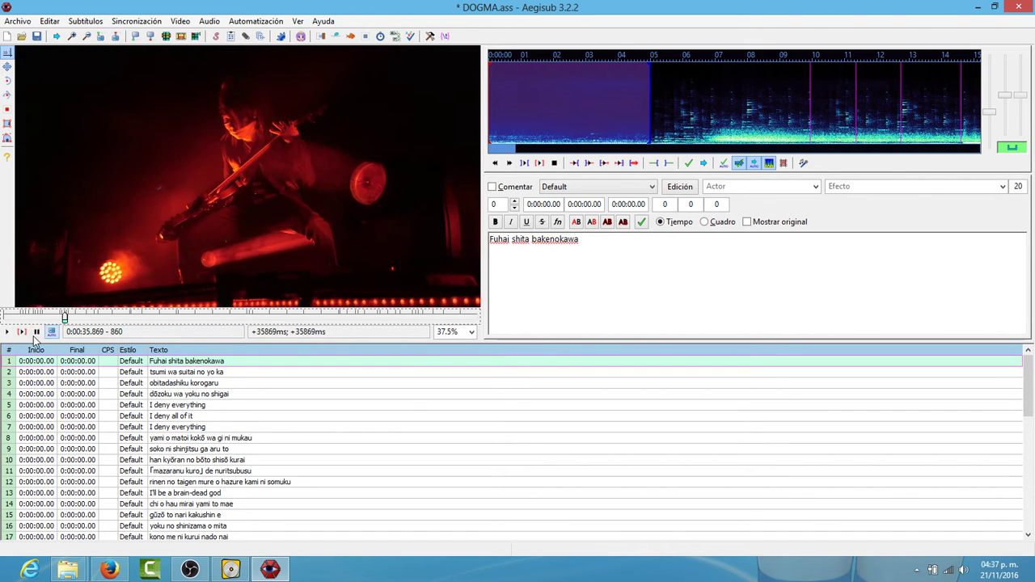
pyautogui.moveTo(66, 322)
pyautogui.mouseDown()
pyautogui.moveTo(469, 242)
pyautogui.moveTo(79, 305)
pyautogui.moveTo(75, 318)
pyautogui.mouseUp()
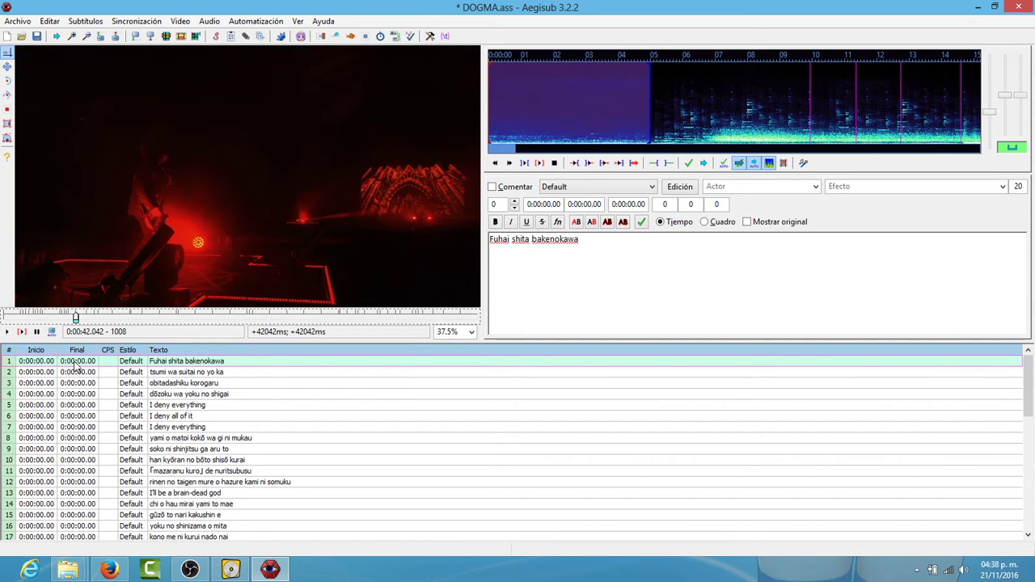
pyautogui.click(6, 335)
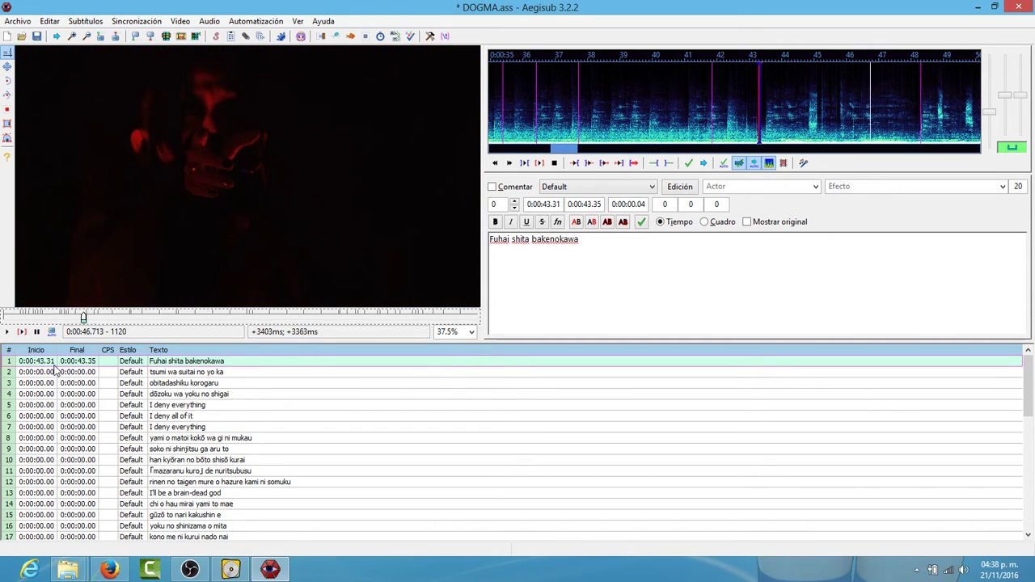
pyautogui.hotkey('ctrl', '4')
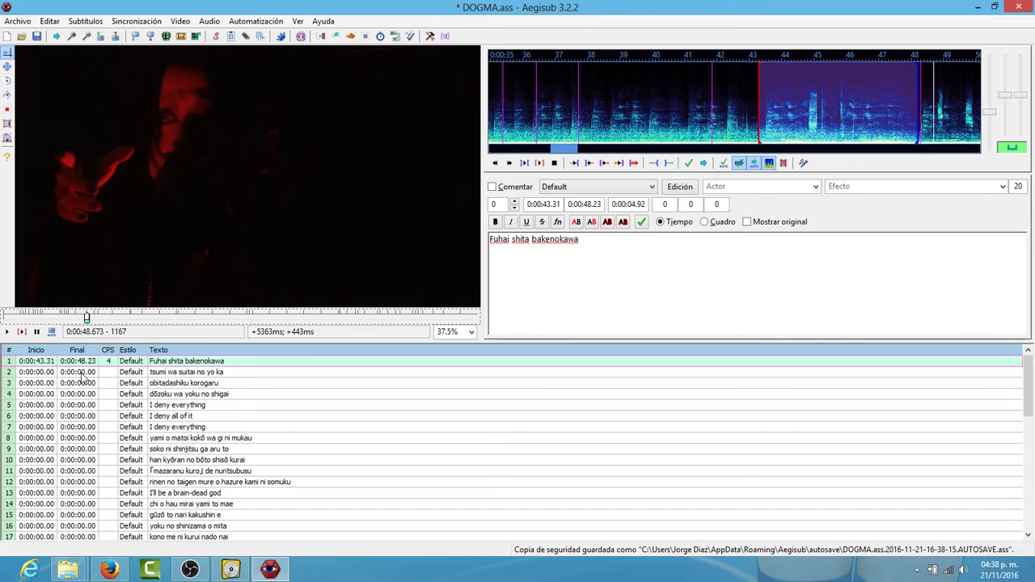
# Enable automatic video seeking to the selected line's start and play back the first subtitle line.
pyautogui.click(51, 332)
pyautogui.click(174, 373)
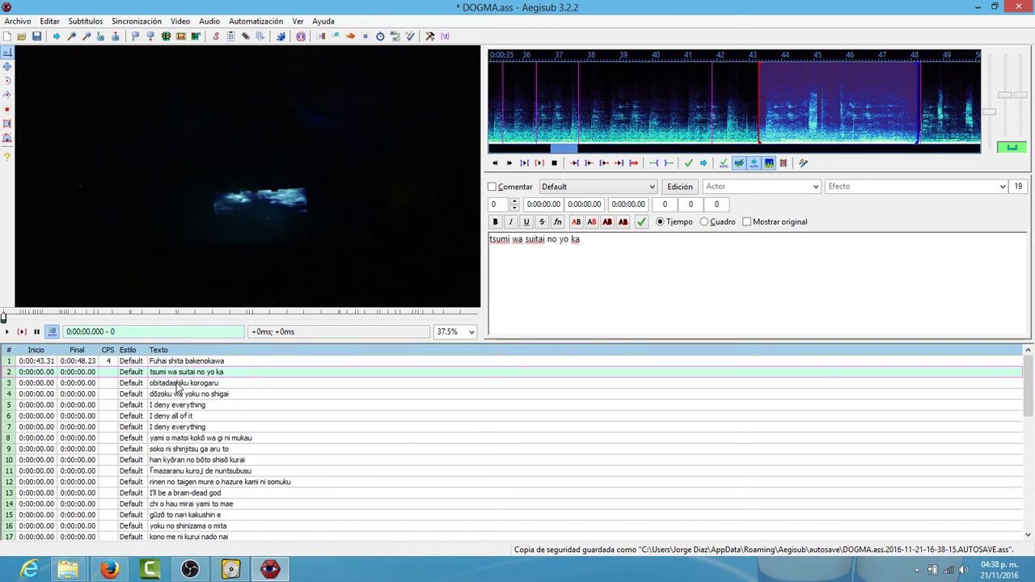
pyautogui.click(176, 384)
pyautogui.click(70, 371)
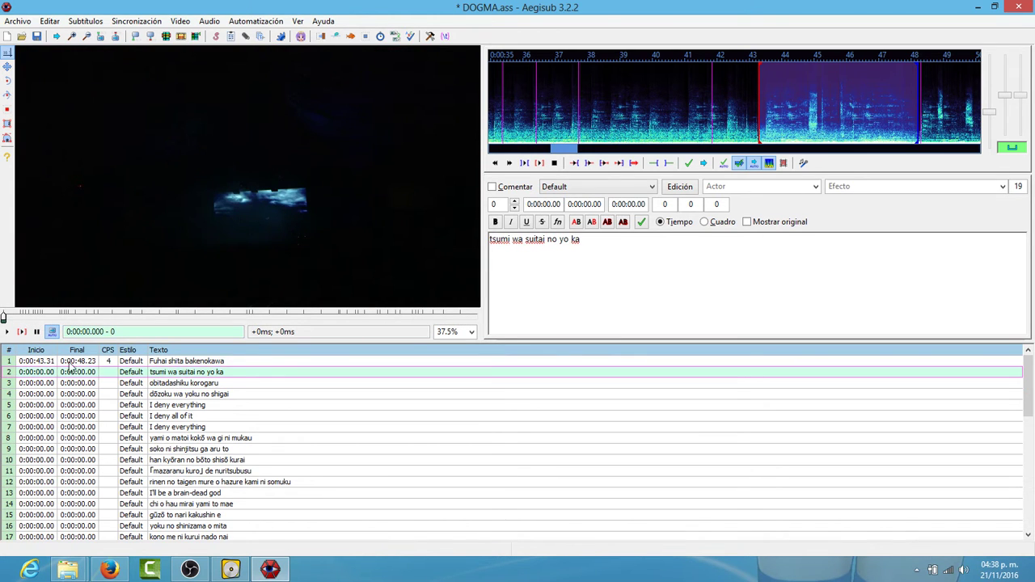
pyautogui.click(184, 363)
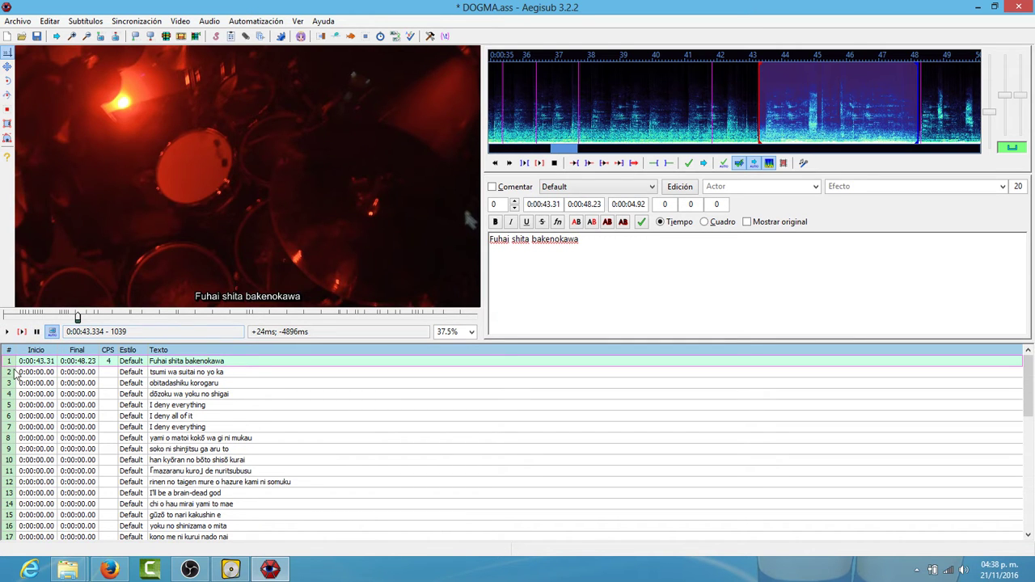
pyautogui.click(22, 332)
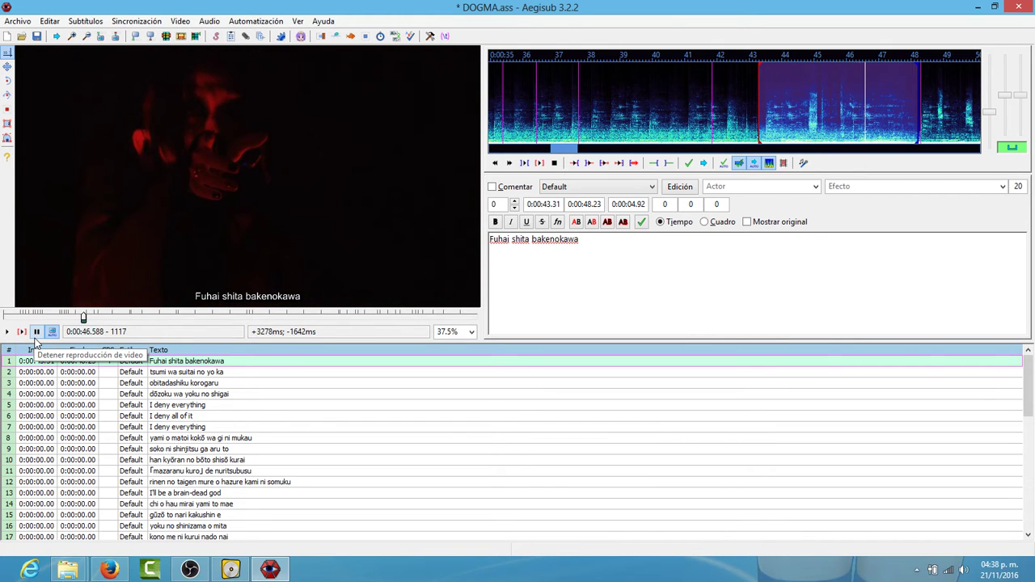
pyautogui.click(35, 337)
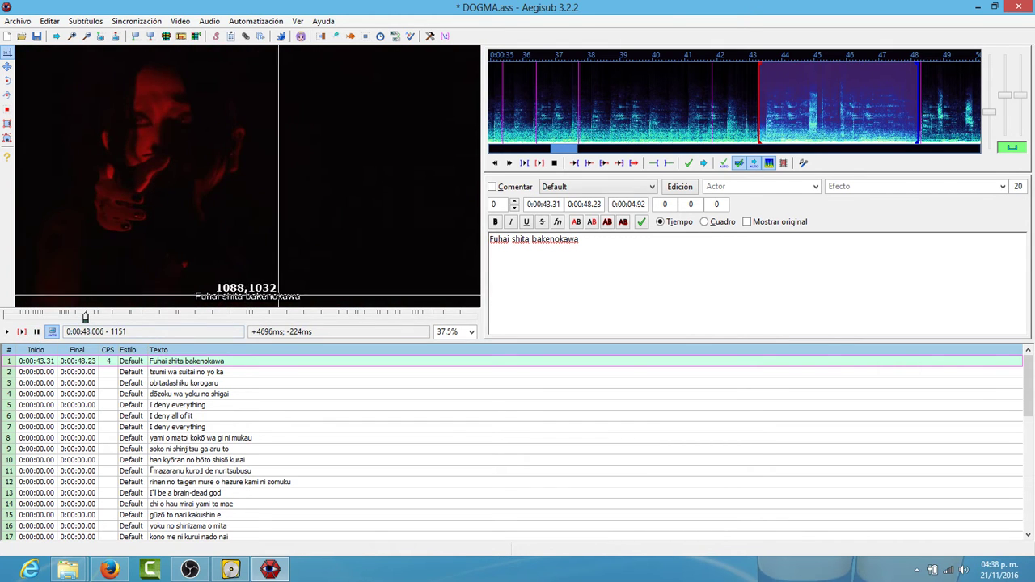
# Edit the script's Default style in the styles manager, applying an outline of 2 and a shadow of 1.
pyautogui.click(90, 21)
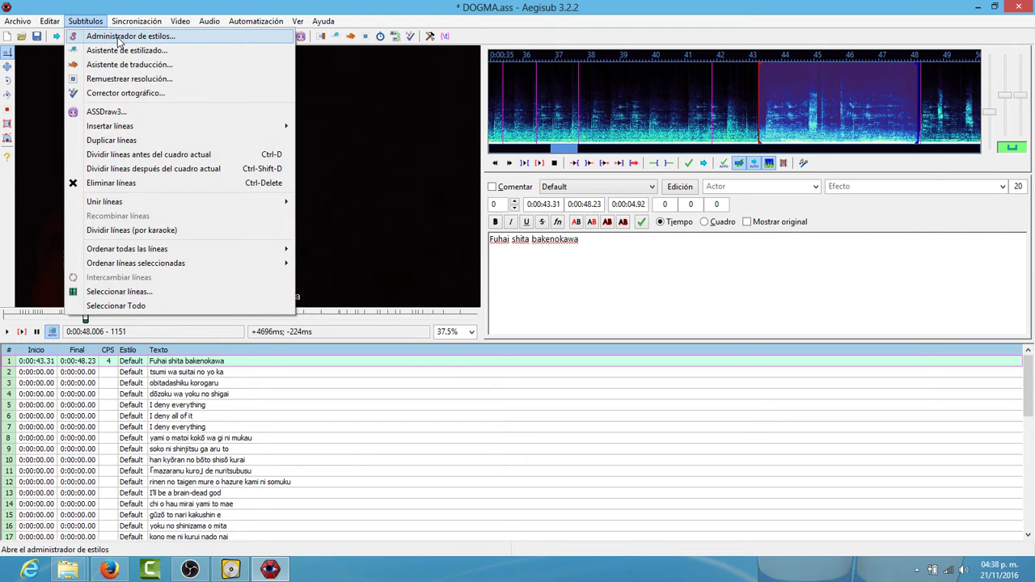
pyautogui.click(93, 36)
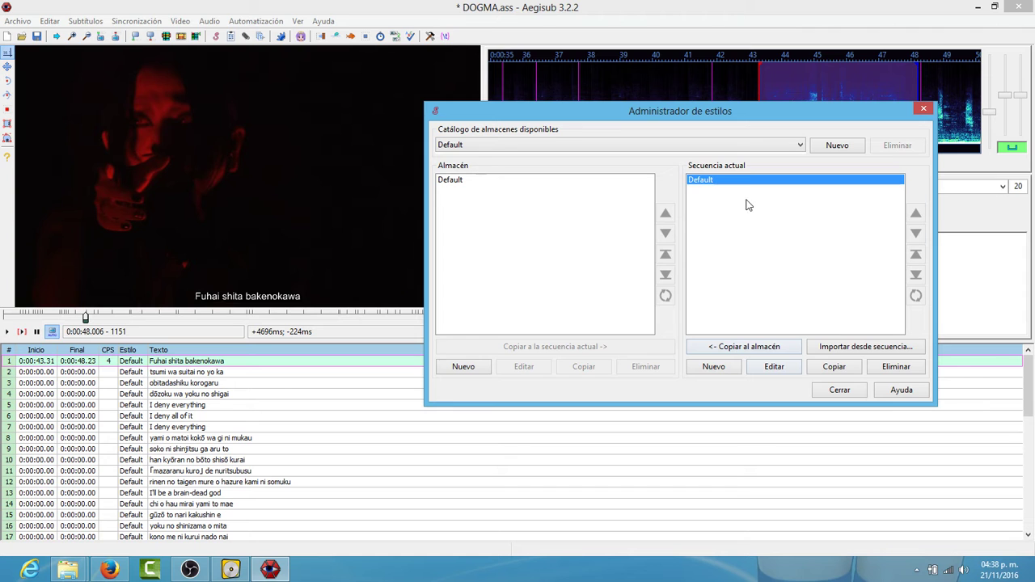
pyautogui.doubleClick(742, 181)
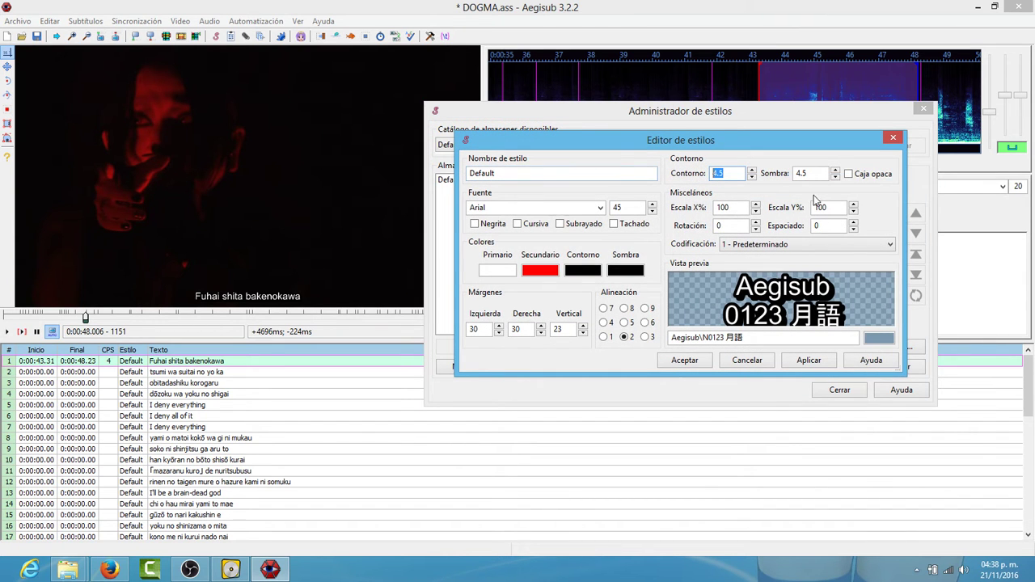
pyautogui.write('2')
pyautogui.doubleClick(798, 174)
pyautogui.write('1')
pyautogui.click(808, 361)
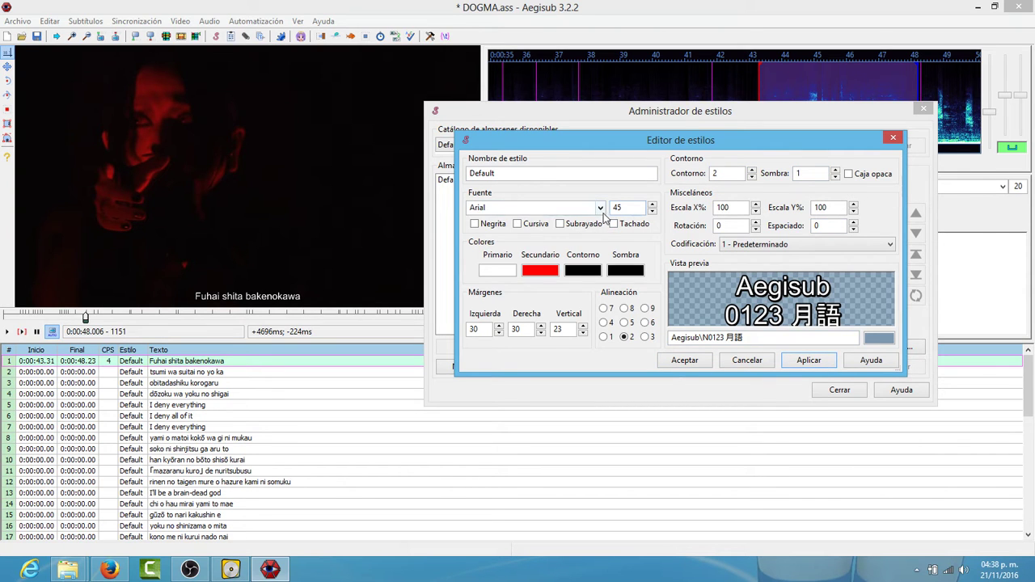
# Set the Default style's font to Haettenschweiler at size 88 and apply it.
pyautogui.doubleClick(576, 210)
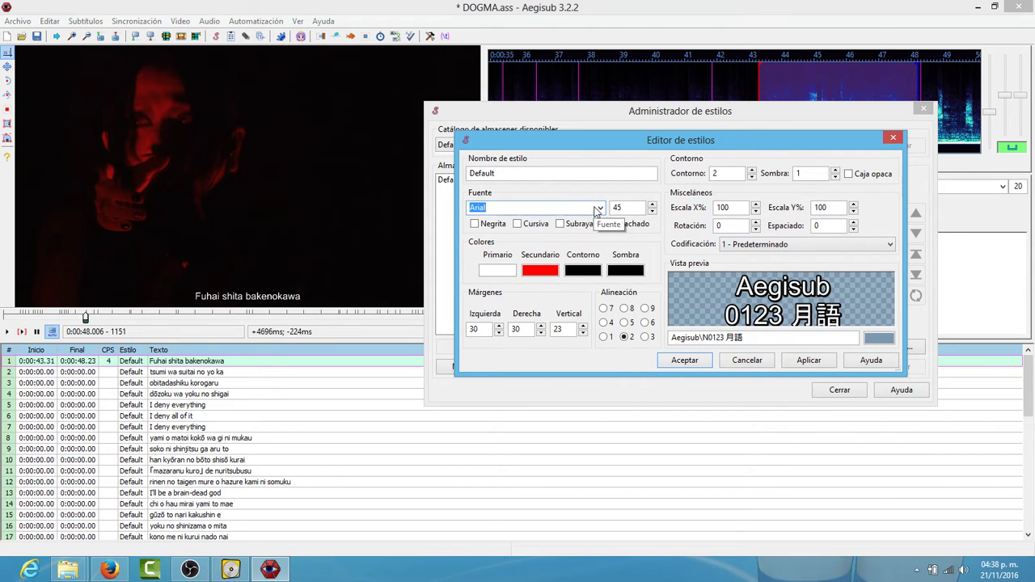
pyautogui.write('ha')
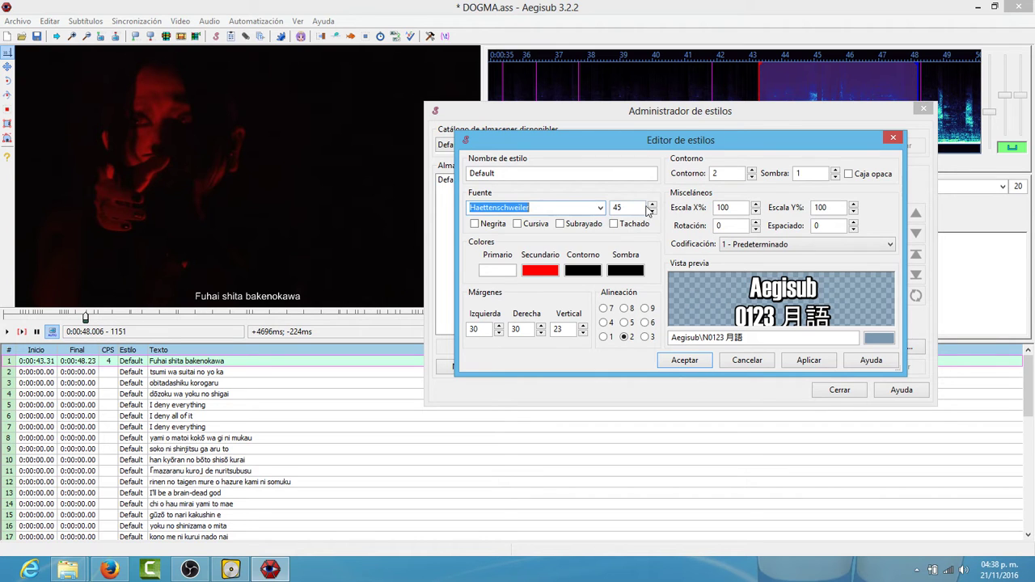
pyautogui.press('Tab')
pyautogui.write('7')
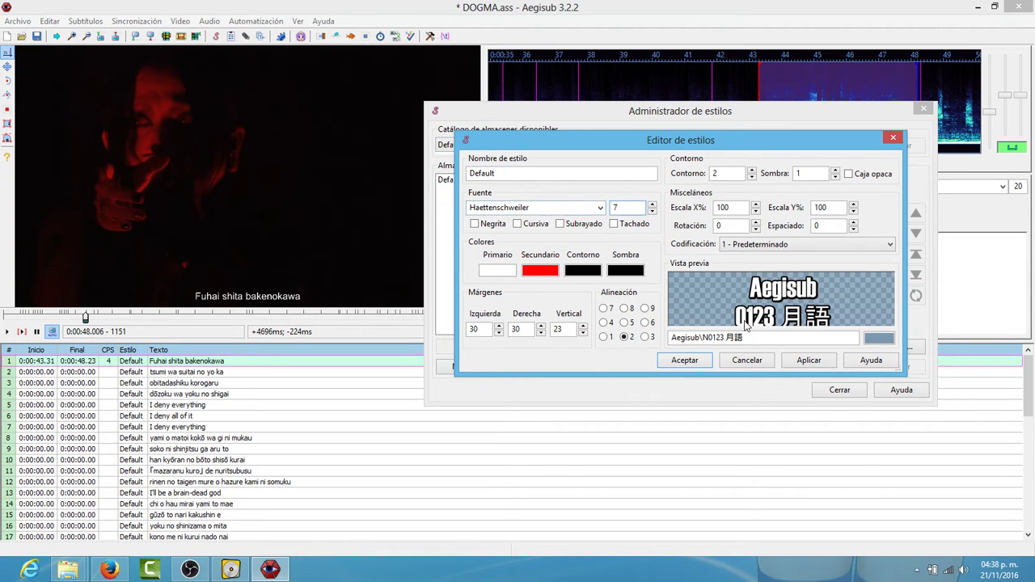
pyautogui.click(810, 362)
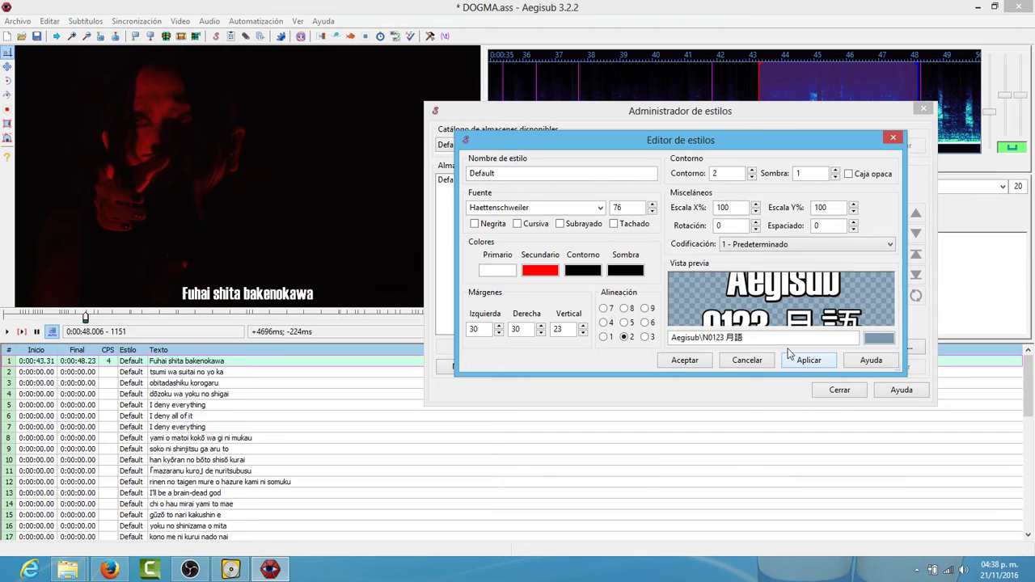
pyautogui.doubleClick(632, 208)
pyautogui.write('88')
pyautogui.click(819, 361)
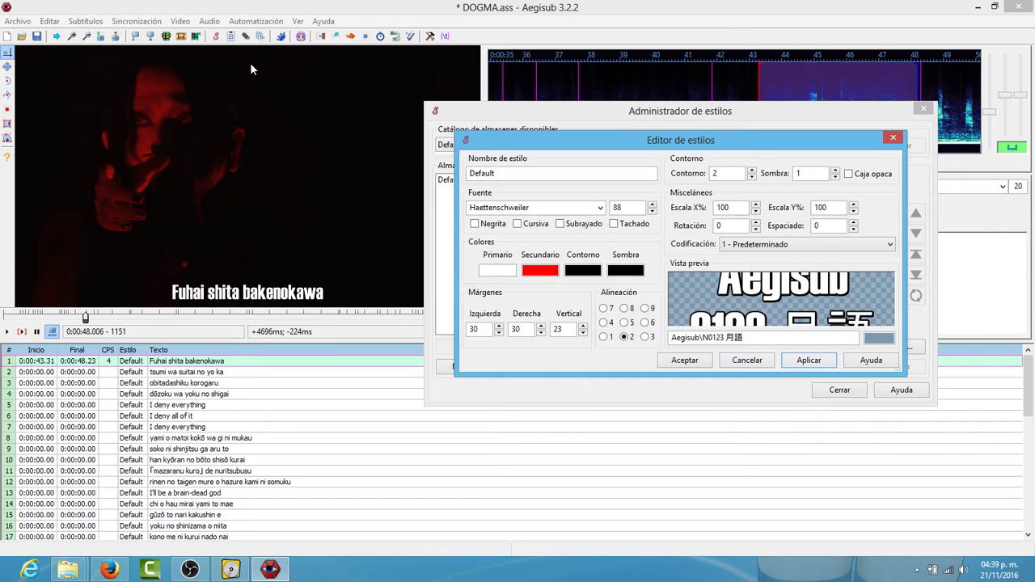
# Test alignments 8, 2, 6 and 5 on the Default style and settle on alignment 8.
pyautogui.click(624, 308)
pyautogui.click(795, 361)
pyautogui.click(633, 338)
pyautogui.click(796, 360)
pyautogui.click(650, 322)
pyautogui.click(801, 360)
pyautogui.click(624, 322)
pyautogui.click(808, 360)
pyautogui.click(625, 308)
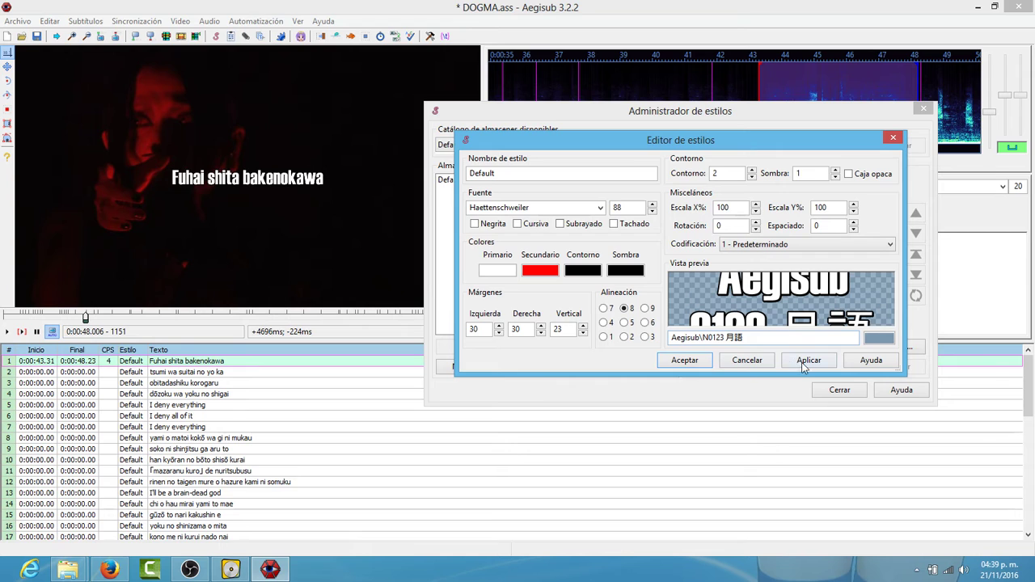
pyautogui.click(802, 363)
# Adjust the Default style's vertical margin, trying 70 among other values, and save the style.
pyautogui.click(540, 333)
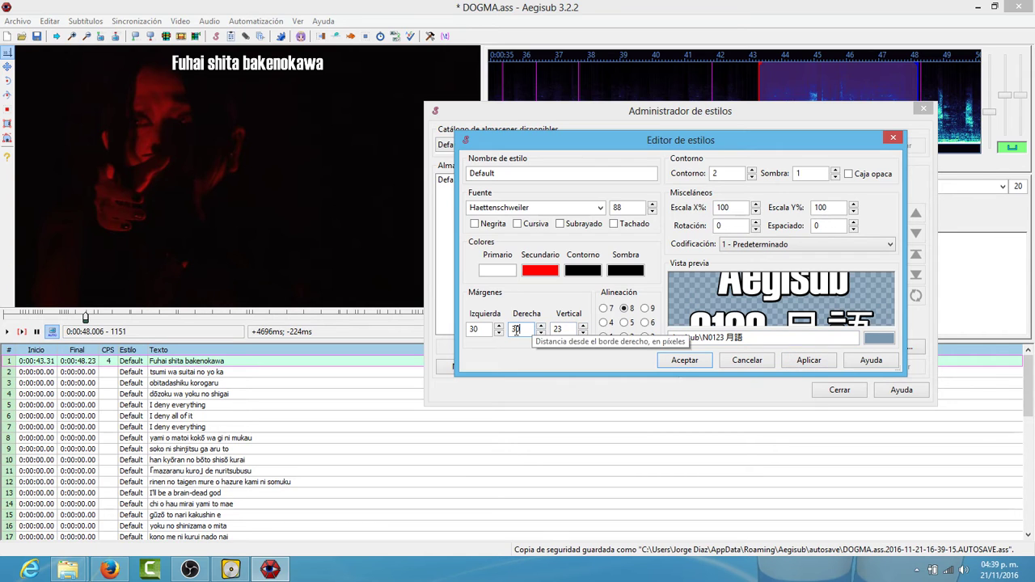
pyautogui.press('Tab')
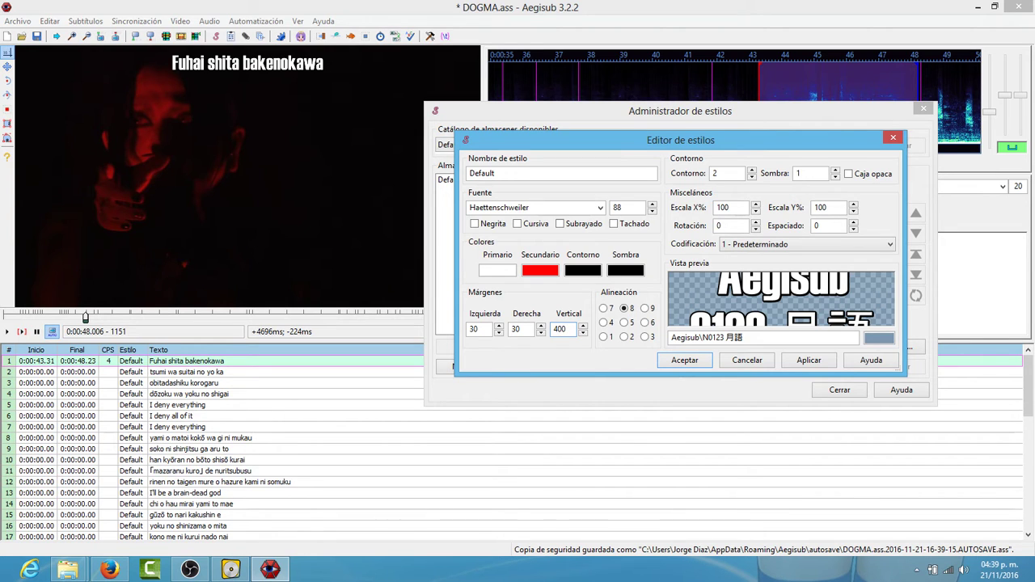
pyautogui.click(809, 359)
pyautogui.doubleClick(570, 332)
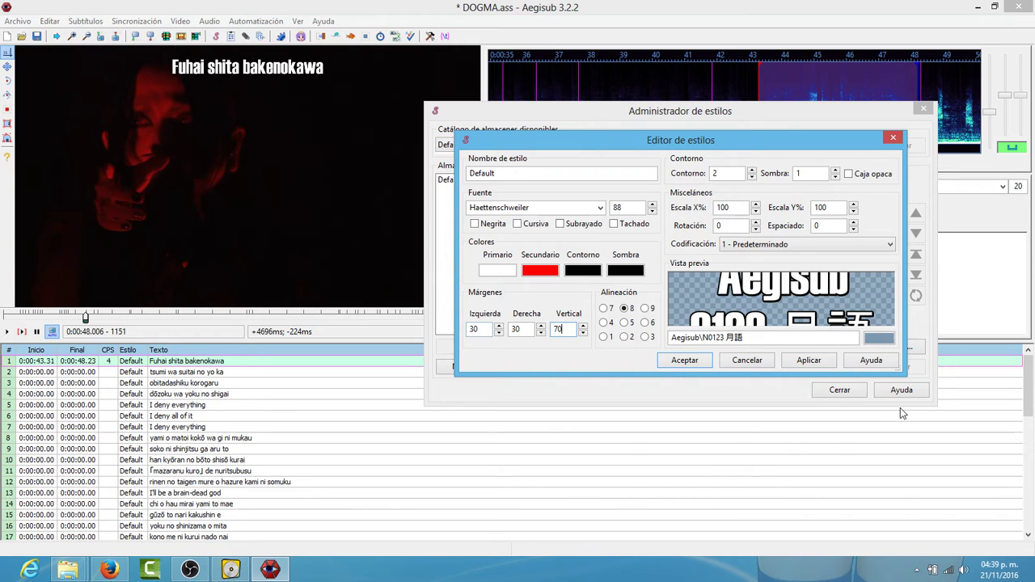
pyautogui.click(807, 363)
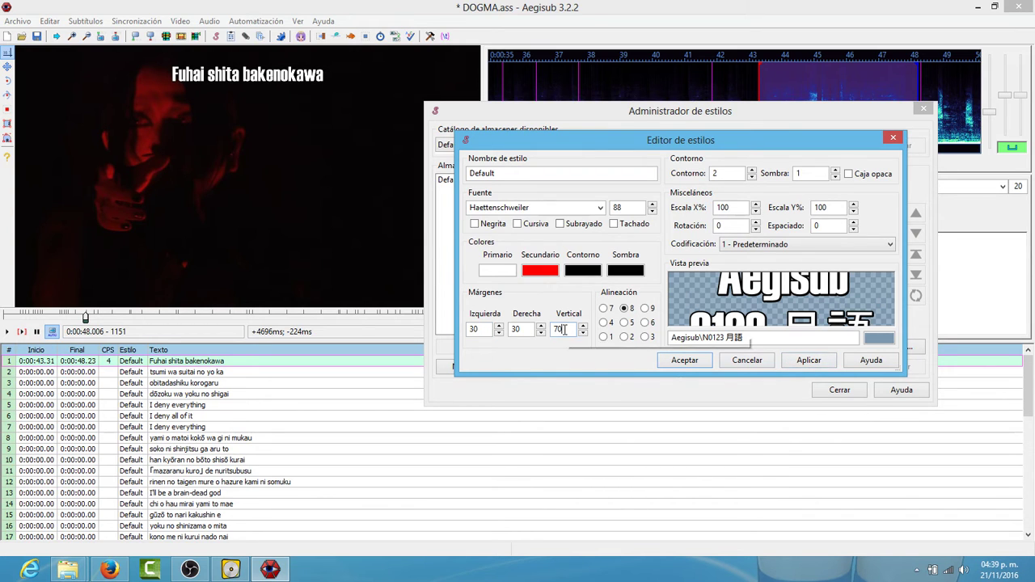
pyautogui.click(800, 364)
pyautogui.click(684, 360)
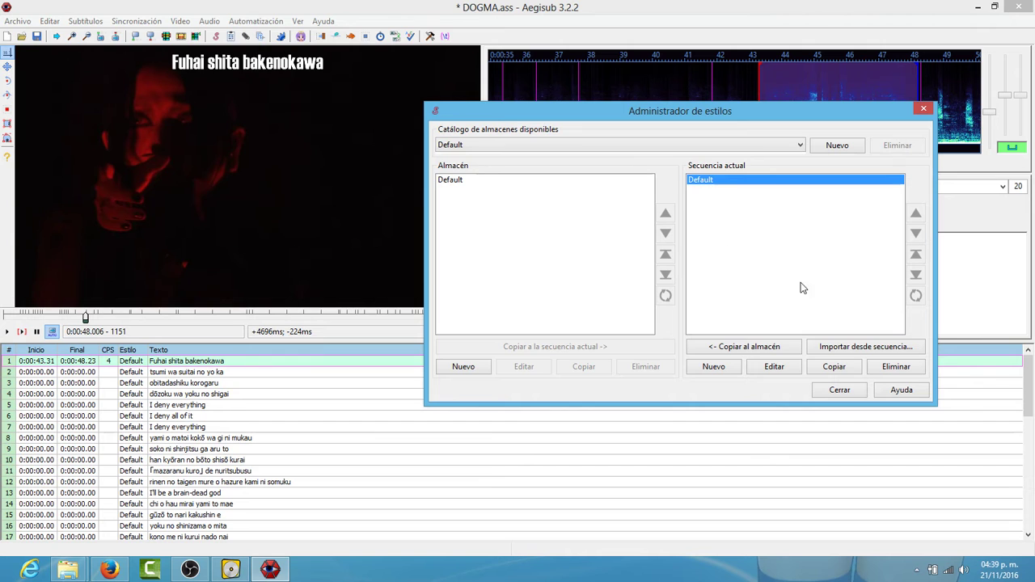
# Create a new script style named Spanish with font size 55.
pyautogui.click(713, 366)
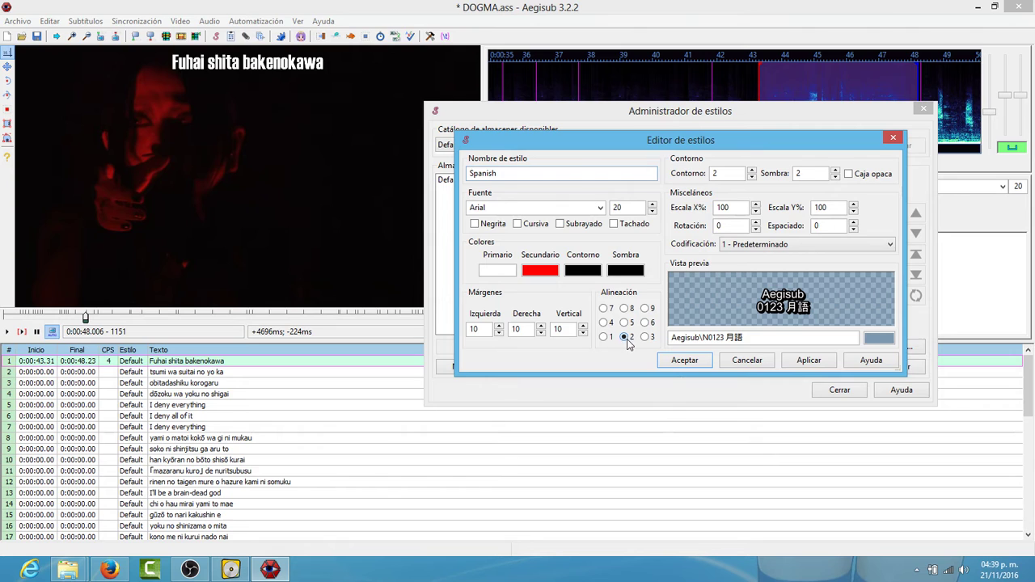
pyautogui.doubleClick(636, 206)
pyautogui.write('55')
pyautogui.click(809, 360)
# Change the Spanish style's font to Haettenschweiler at size 75 and save the style.
pyautogui.doubleClick(566, 208)
pyautogui.write('h')
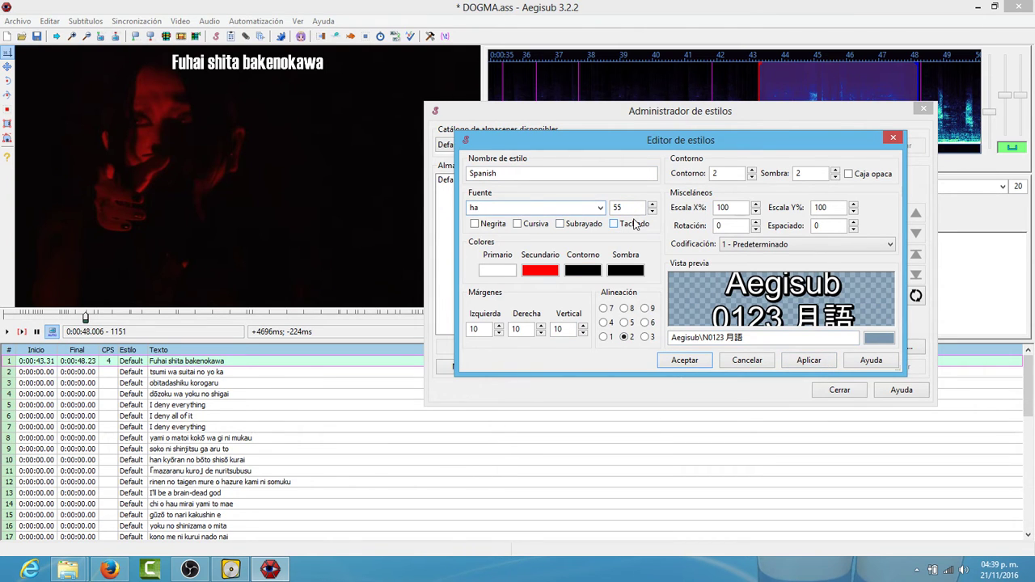
pyautogui.write('a')
pyautogui.press('Tab')
pyautogui.write('7')
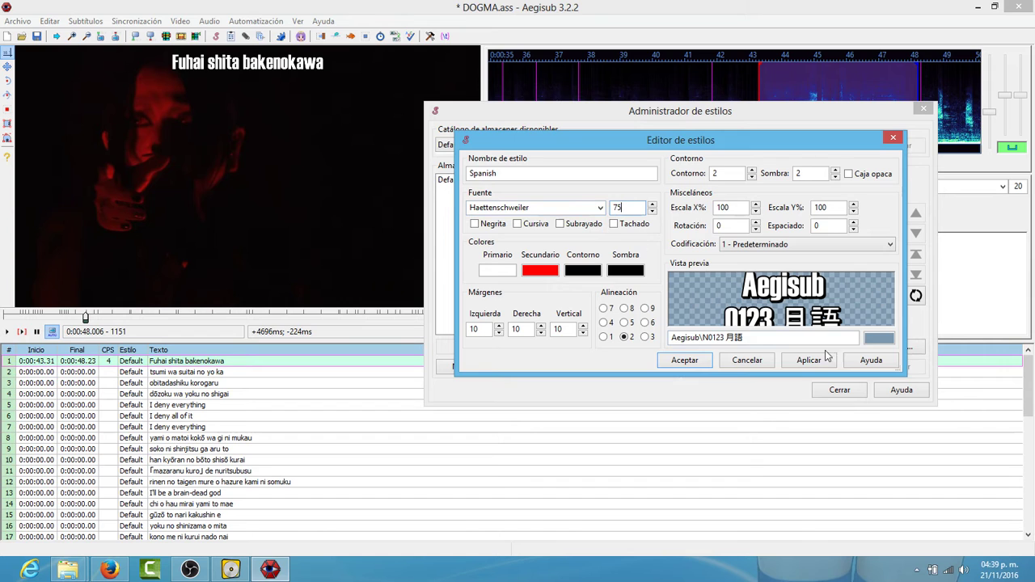
pyautogui.write('5')
pyautogui.click(808, 360)
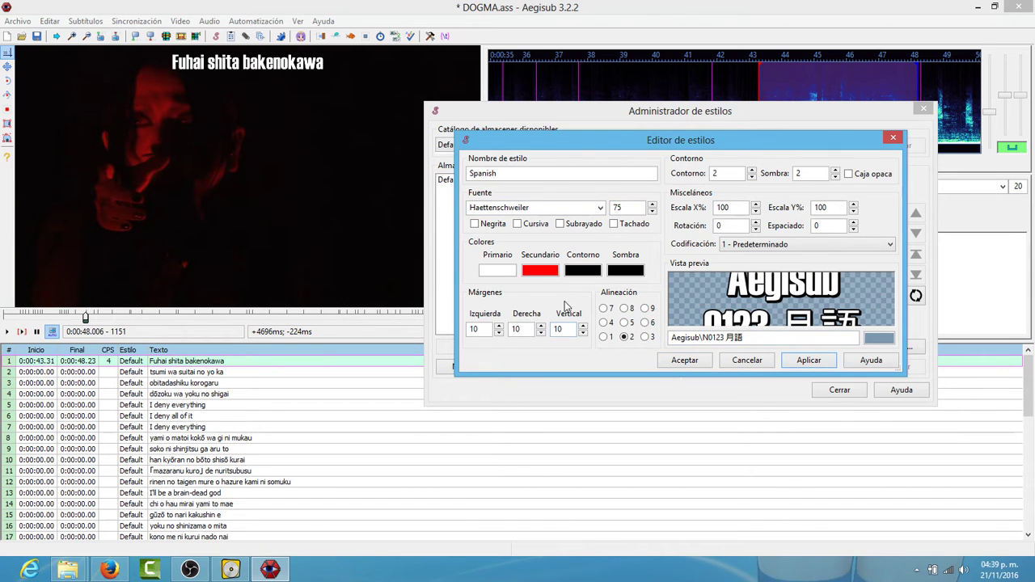
pyautogui.click(687, 361)
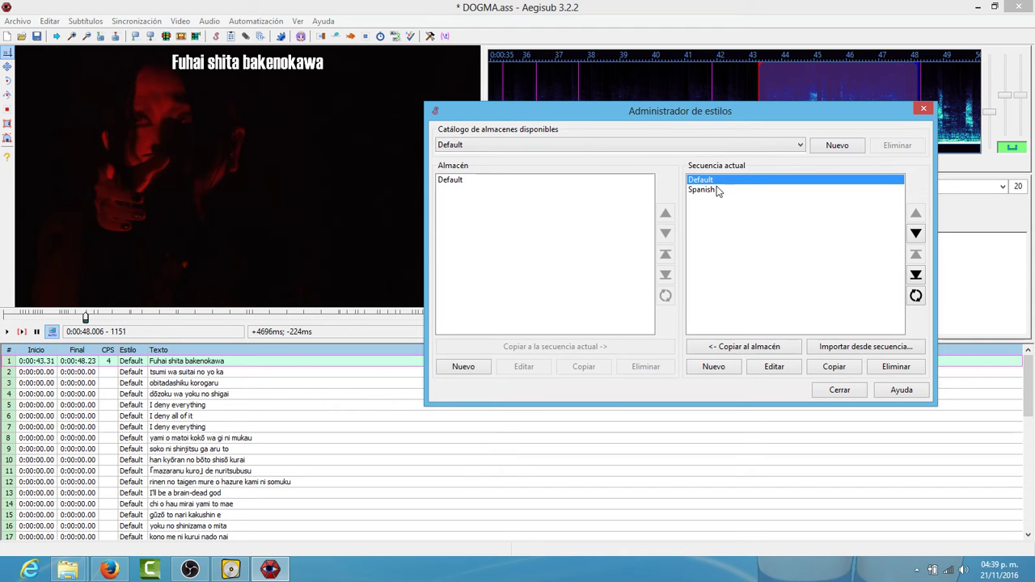
# Close the style manager and duplicate the first subtitle line, "Fuhai shita bakenokawa".
pyautogui.click(716, 190)
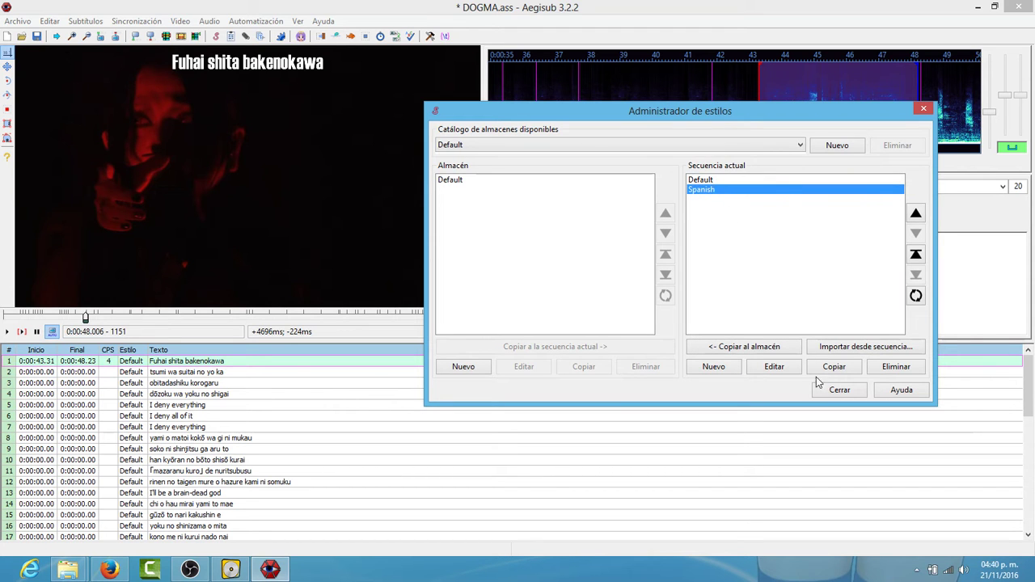
pyautogui.click(837, 390)
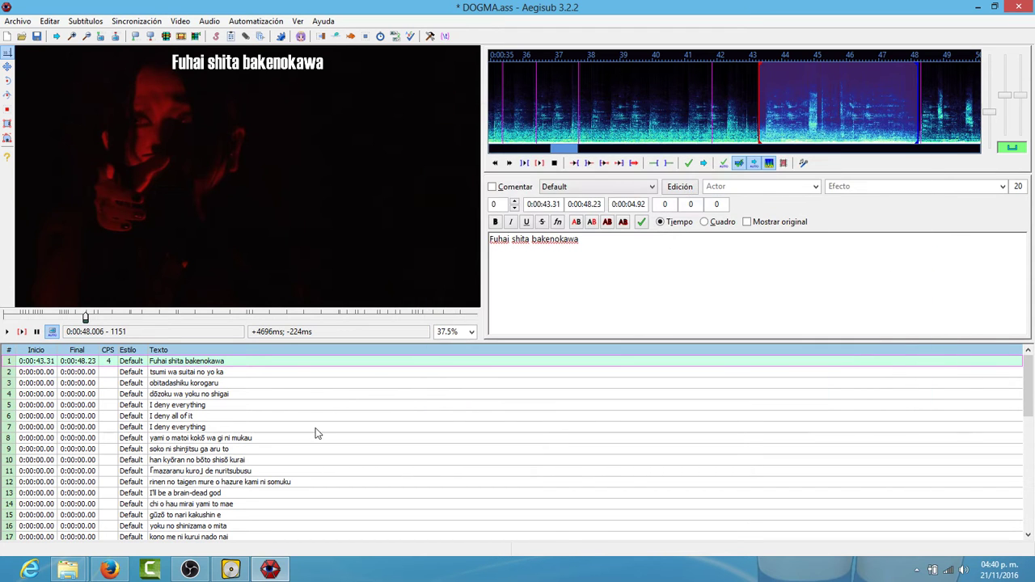
pyautogui.rightClick(213, 363)
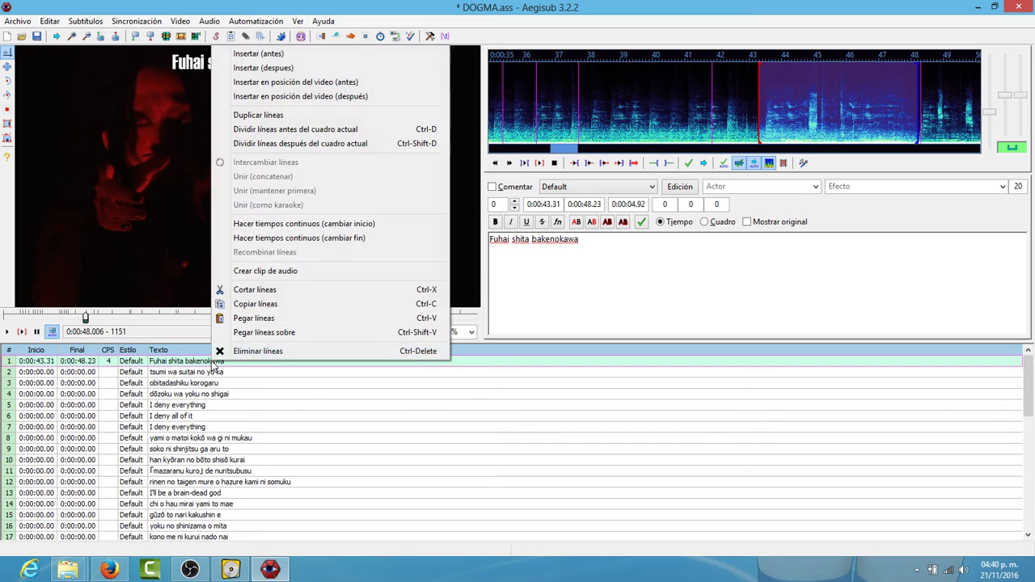
pyautogui.click(314, 115)
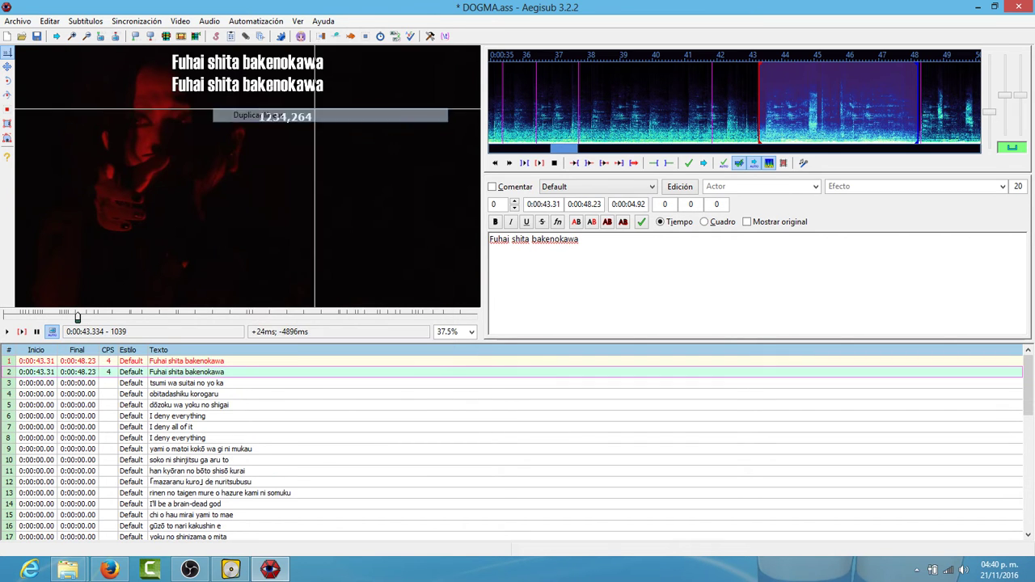
# Replace the duplicated line's text with "Bajo el deteriorado disfraz" and assign it the Spanish style.
pyautogui.tripleClick(639, 261)
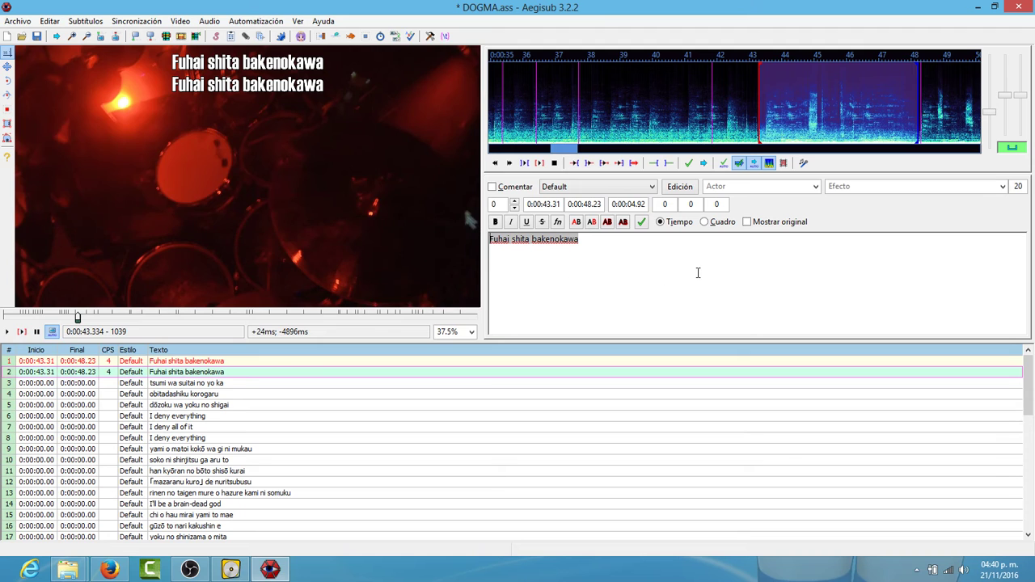
pyautogui.write('Bajo el de')
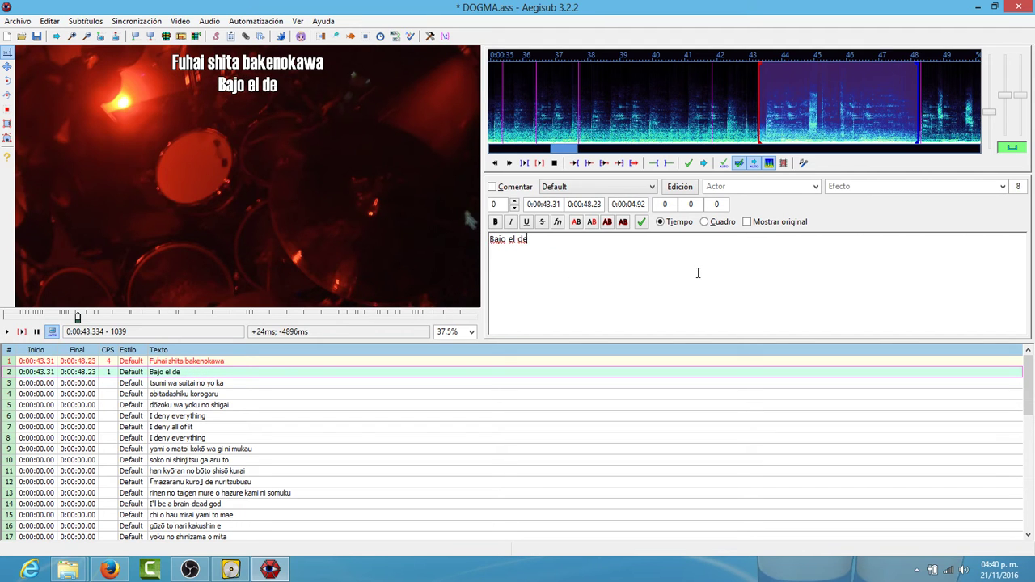
pyautogui.write('terior')
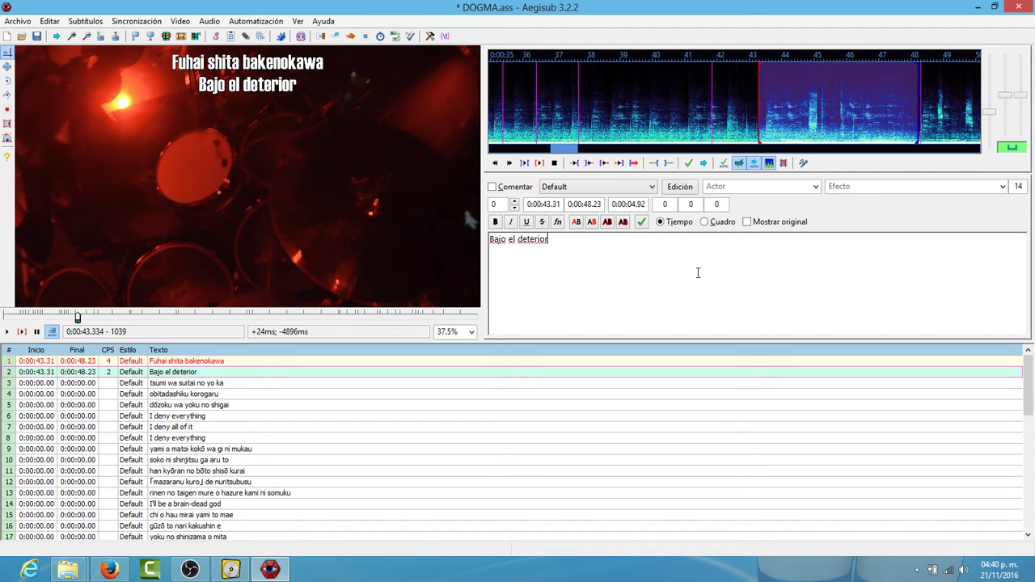
pyautogui.write('ado disfraz')
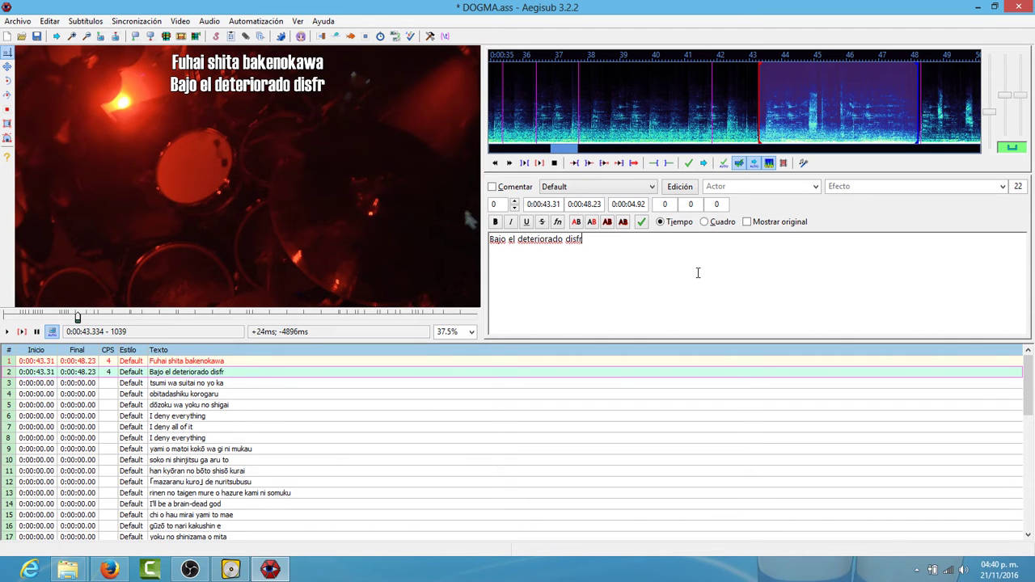
pyautogui.click(594, 187)
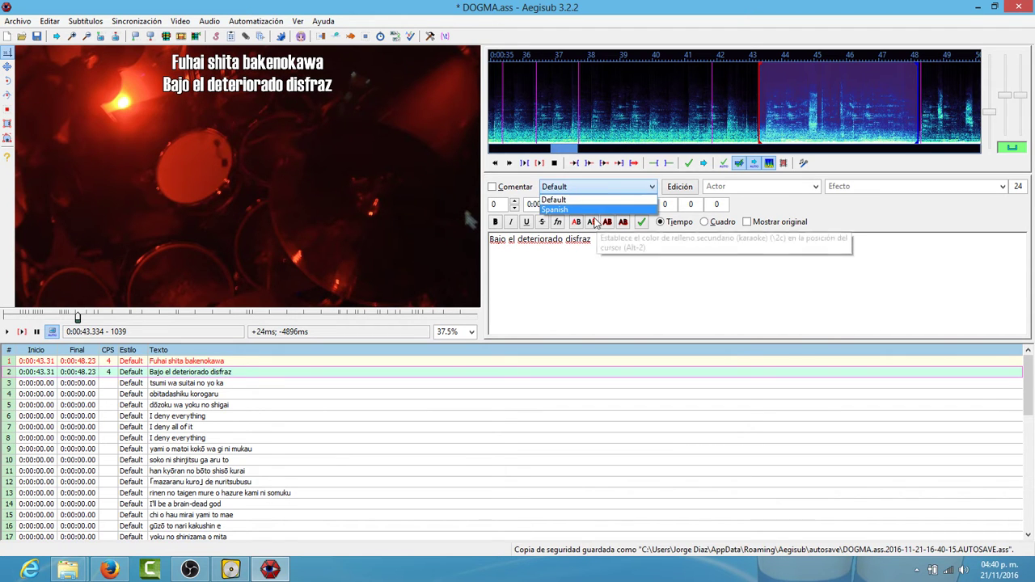
pyautogui.click(594, 209)
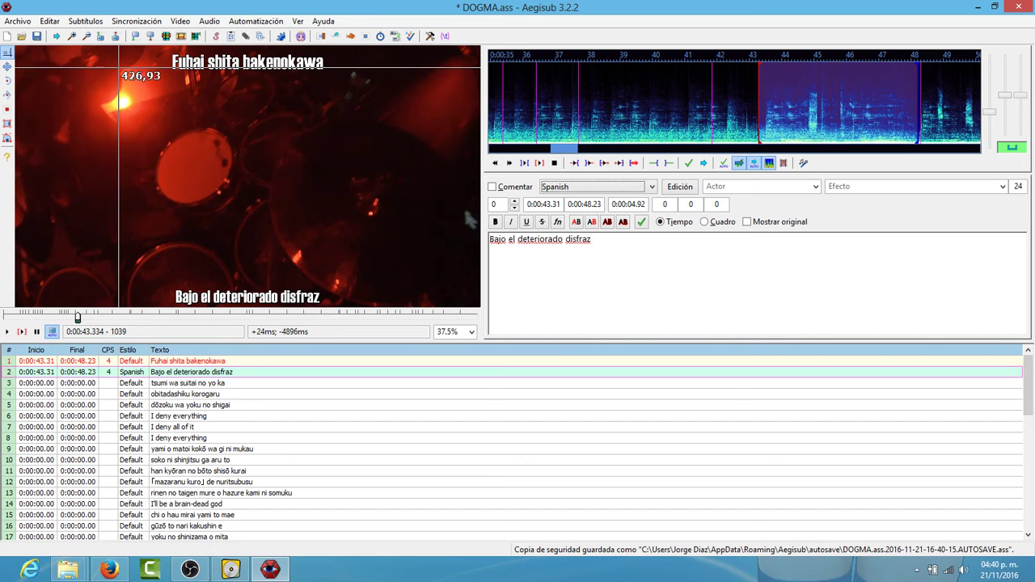
# Set the Spanish style's vertical margin to 25, save the style and close the style manager.
pyautogui.click(85, 21)
pyautogui.click(113, 32)
pyautogui.doubleClick(702, 189)
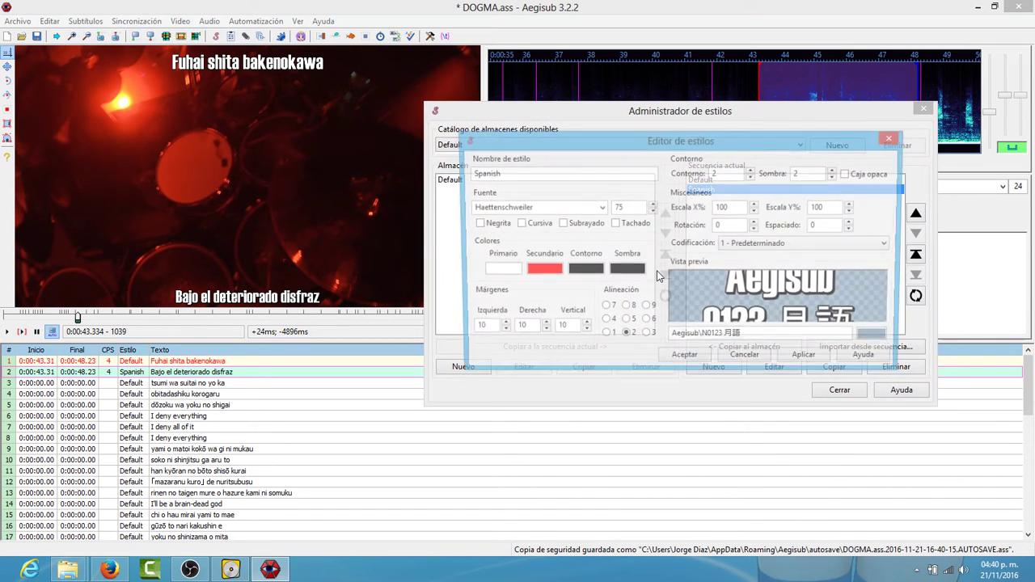
pyautogui.doubleClick(566, 328)
pyautogui.write('2')
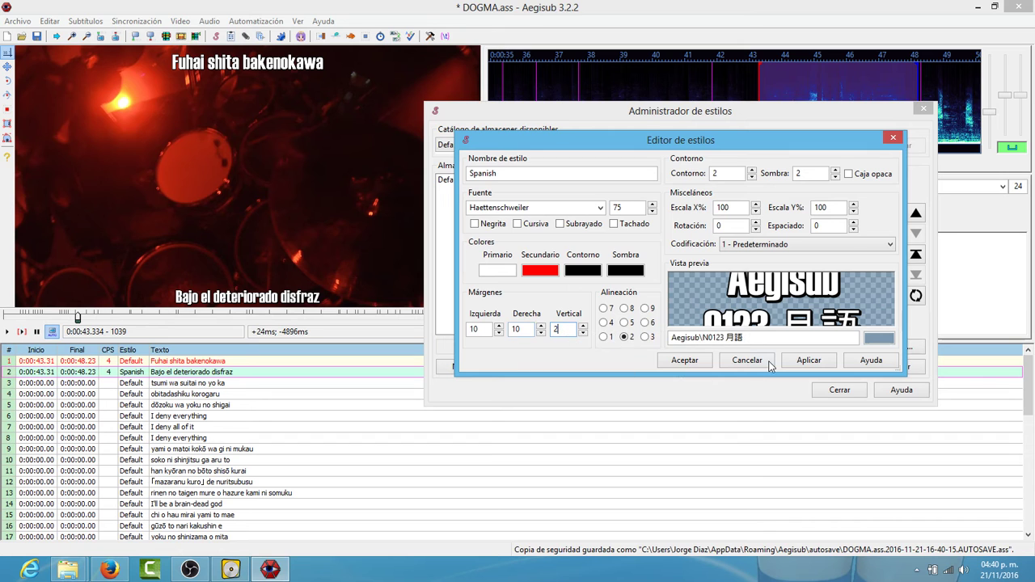
pyautogui.write('5')
pyautogui.click(807, 362)
pyautogui.click(691, 361)
pyautogui.click(838, 390)
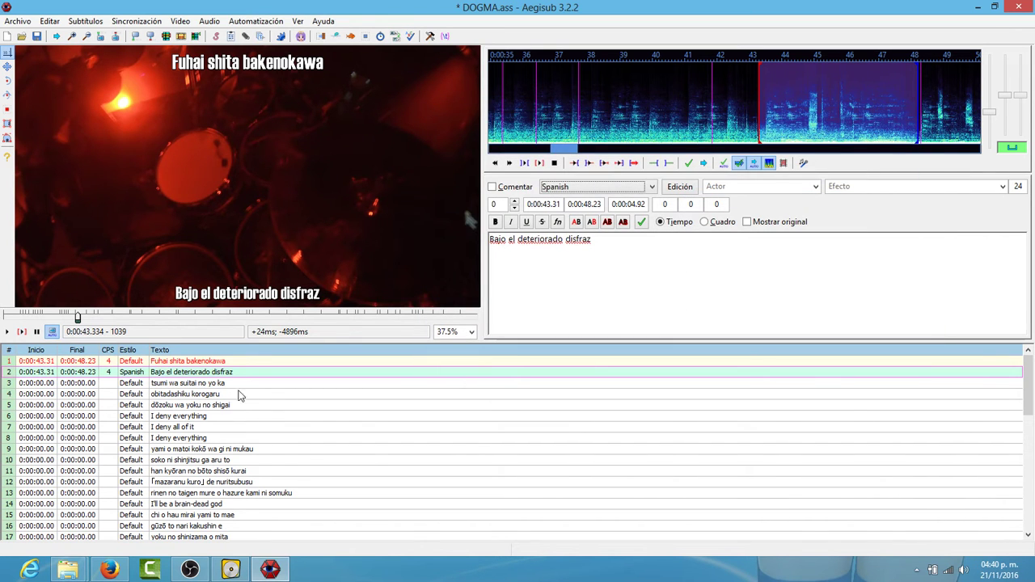
# Play the first line's video segment to check the Japanese and Spanish subtitles together.
pyautogui.click(232, 362)
pyautogui.click(223, 374)
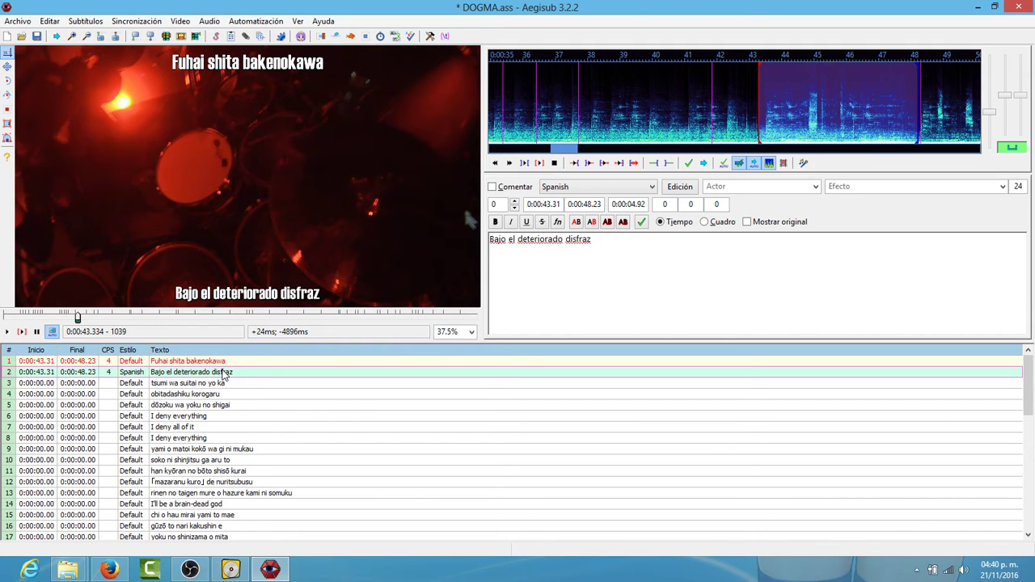
pyautogui.click(219, 365)
pyautogui.click(234, 382)
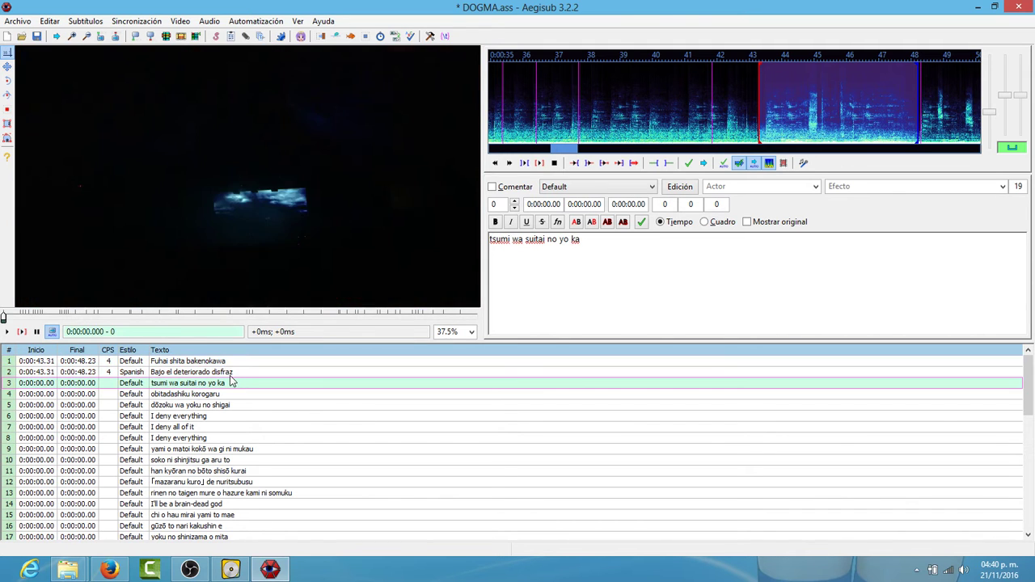
pyautogui.click(204, 362)
pyautogui.click(24, 334)
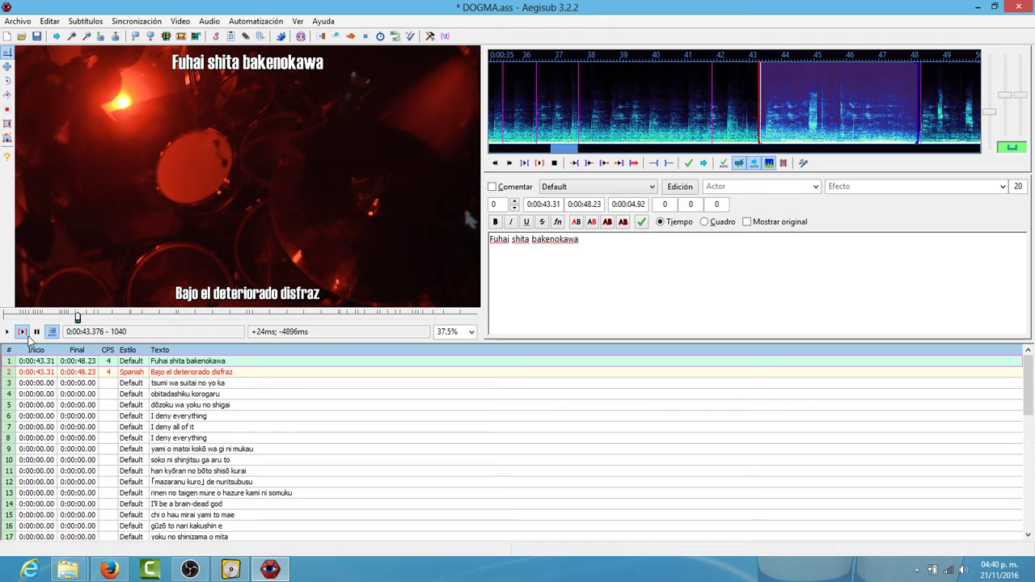
pyautogui.click(36, 332)
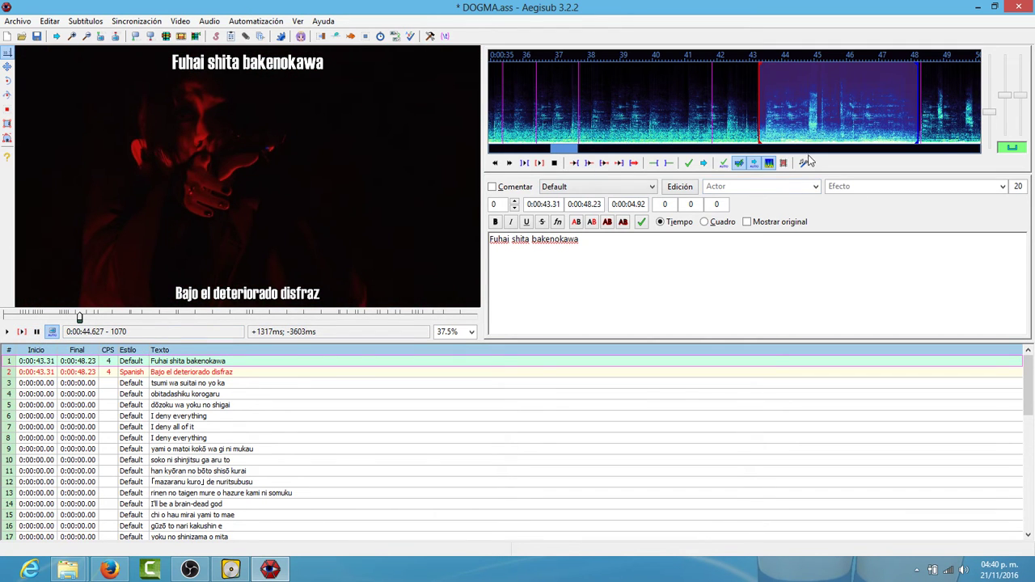
# Turn on karaoke mode for the first line and split it into Fu, ha, i, shi, ta, ba, ke, no, ka, wa.
pyautogui.click(803, 164)
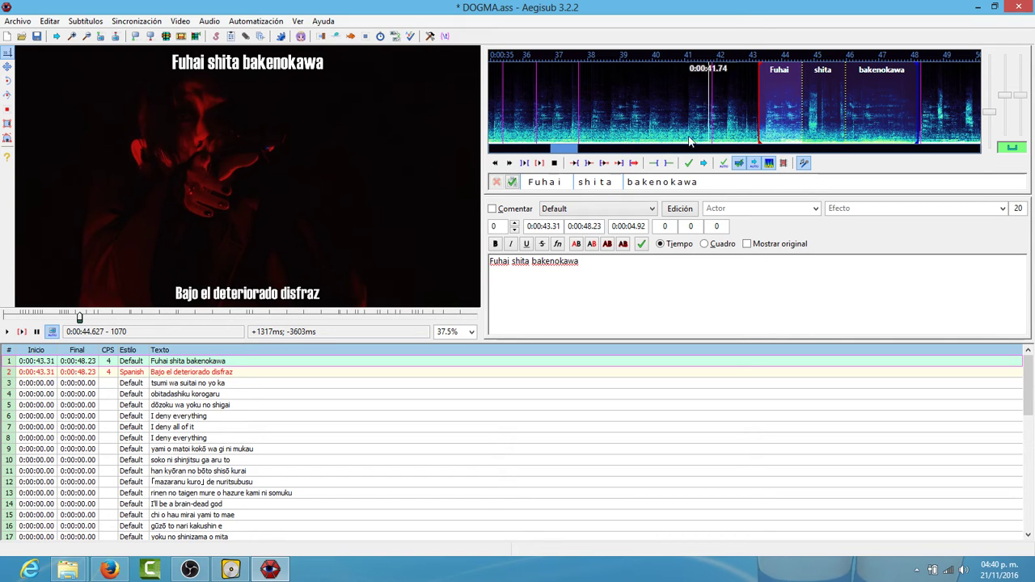
pyautogui.click(541, 185)
pyautogui.click(563, 184)
pyautogui.click(614, 184)
pyautogui.click(667, 184)
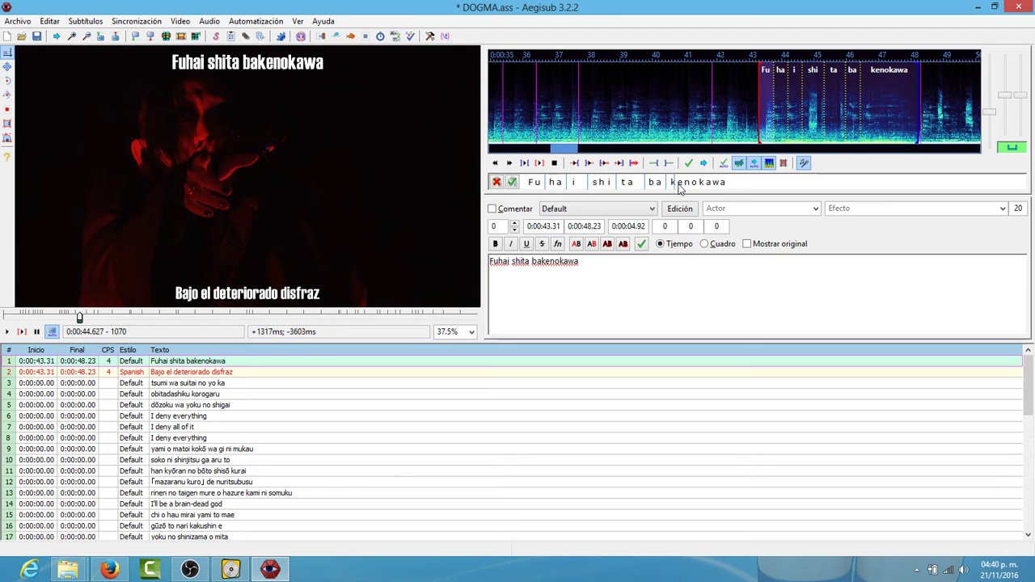
pyautogui.click(687, 184)
pyautogui.click(707, 184)
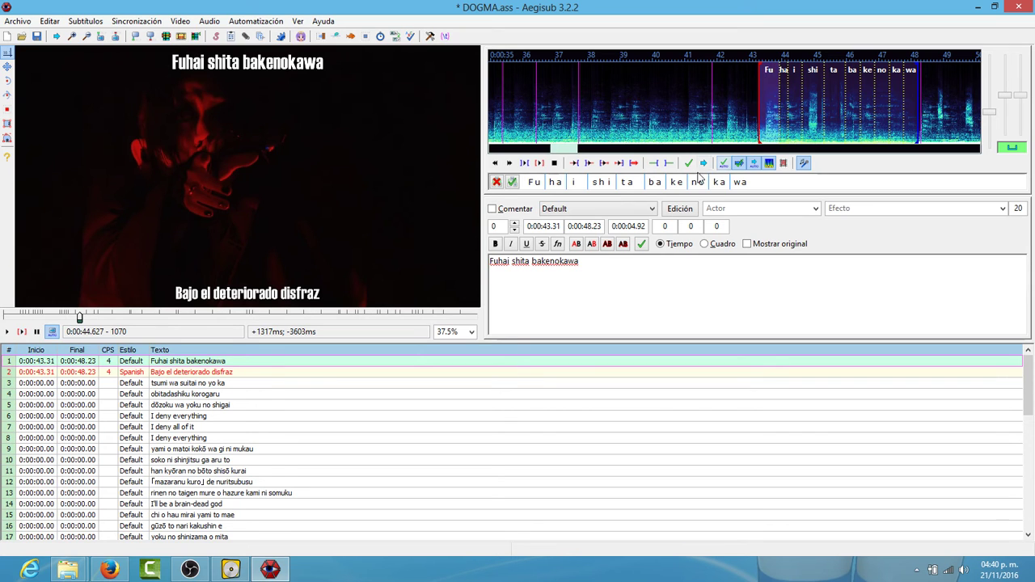
# Set the first subtitle line's start time to 0:00:43.51.
pyautogui.click(559, 226)
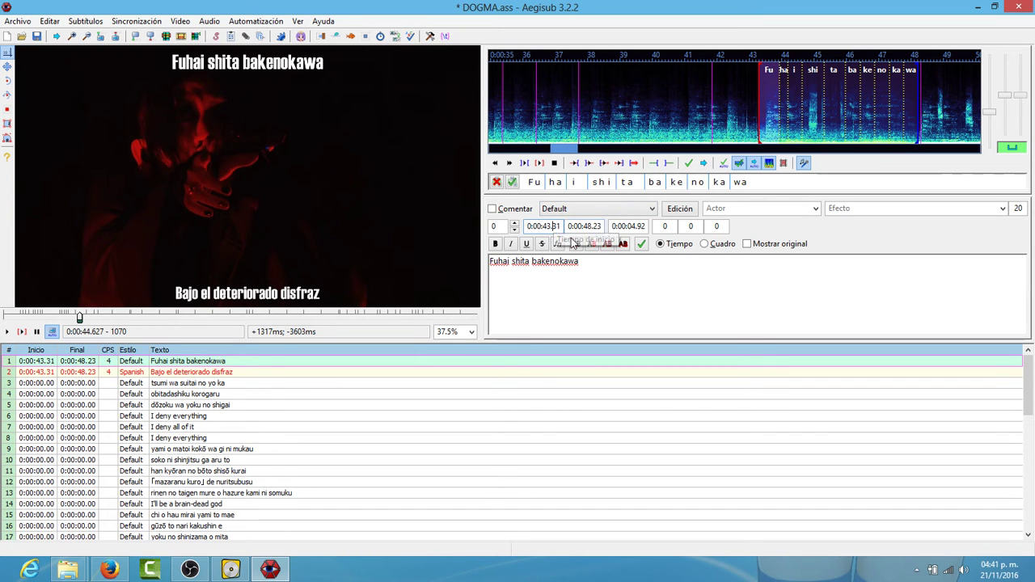
pyautogui.write('5')
pyautogui.press('Return')
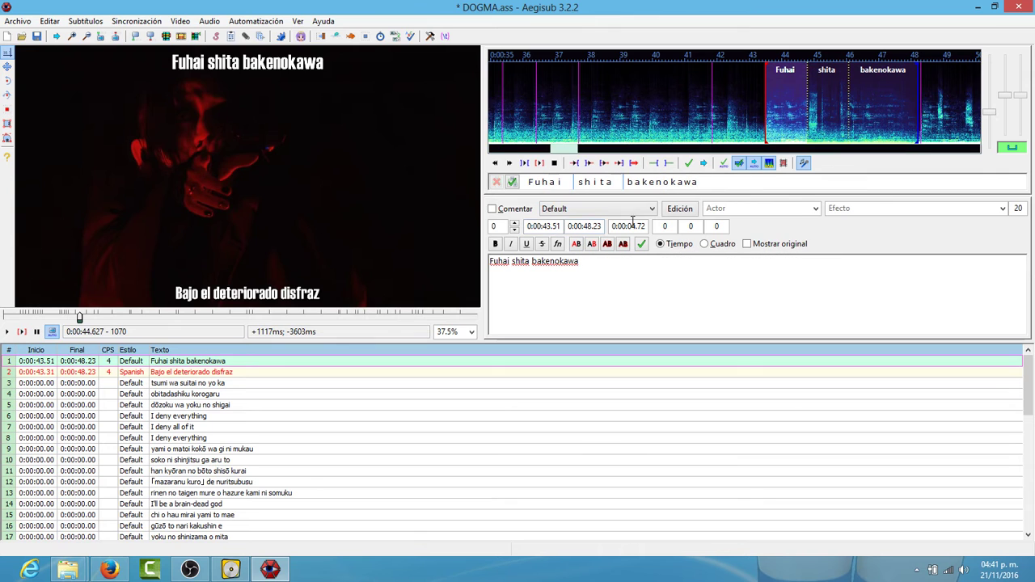
# Split the first line's karaoke text into the syllables Fu, hai, shi, ta, ba, ke, no, ka and wa.
pyautogui.click(546, 183)
pyautogui.click(605, 183)
pyautogui.click(657, 182)
pyautogui.click(681, 185)
pyautogui.click(702, 184)
pyautogui.click(718, 183)
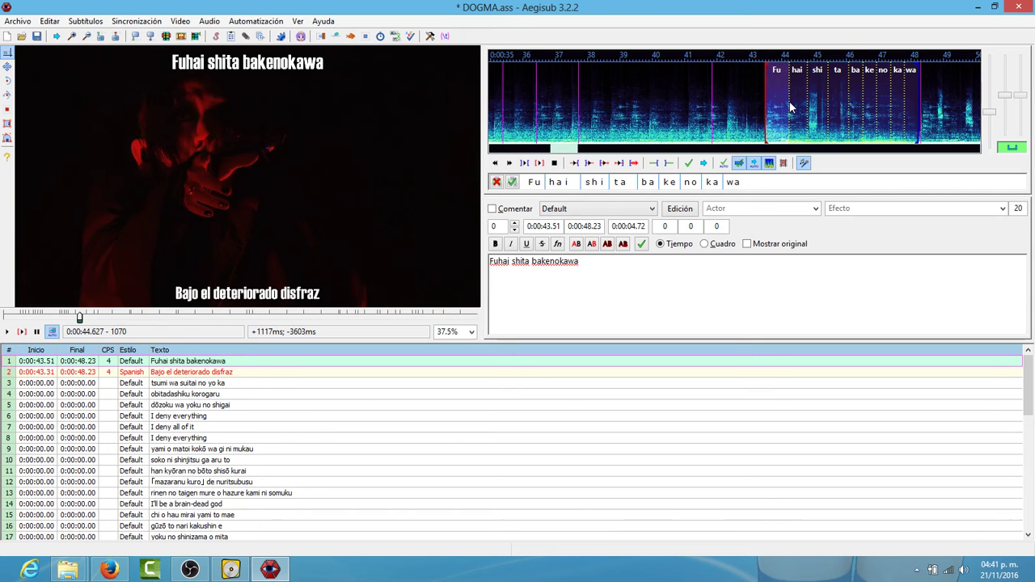
# Time the syllables Fu, hai, shi, ta and ba on the spectrogram to about 77, 42, 48, 38 and 24 centiseconds.
pyautogui.moveTo(781, 104); pyautogui.dragTo(794, 103)
pyautogui.click(801, 103)
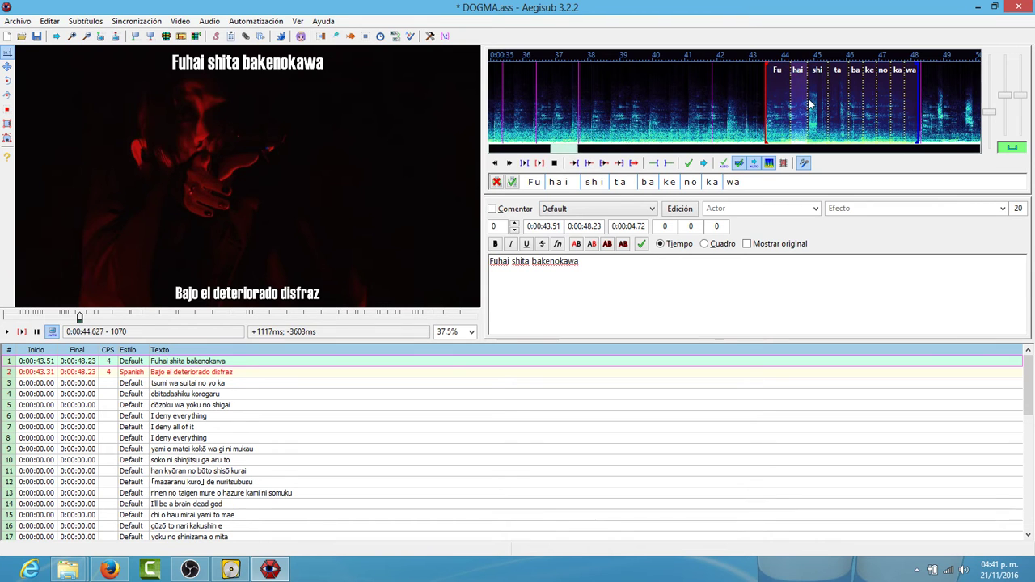
pyautogui.click(821, 103)
pyautogui.moveTo(828, 102); pyautogui.dragTo(820, 100)
pyautogui.click(831, 99)
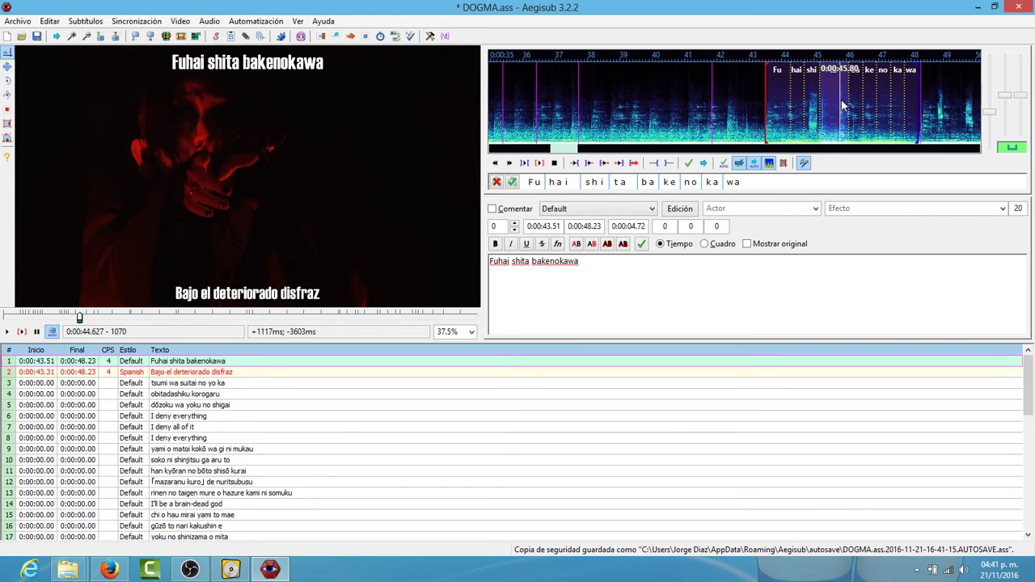
pyautogui.moveTo(844, 102)
pyautogui.mouseDown()
pyautogui.moveTo(832, 104)
pyautogui.moveTo(855, 105)
pyautogui.moveTo(843, 108)
pyautogui.mouseUp()
pyautogui.click(839, 105)
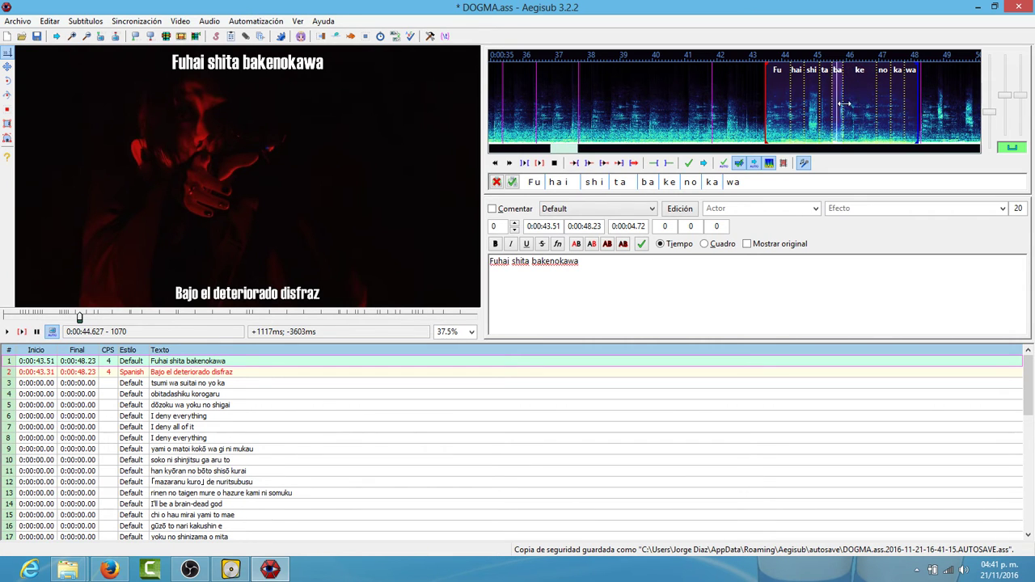
pyautogui.click(845, 108)
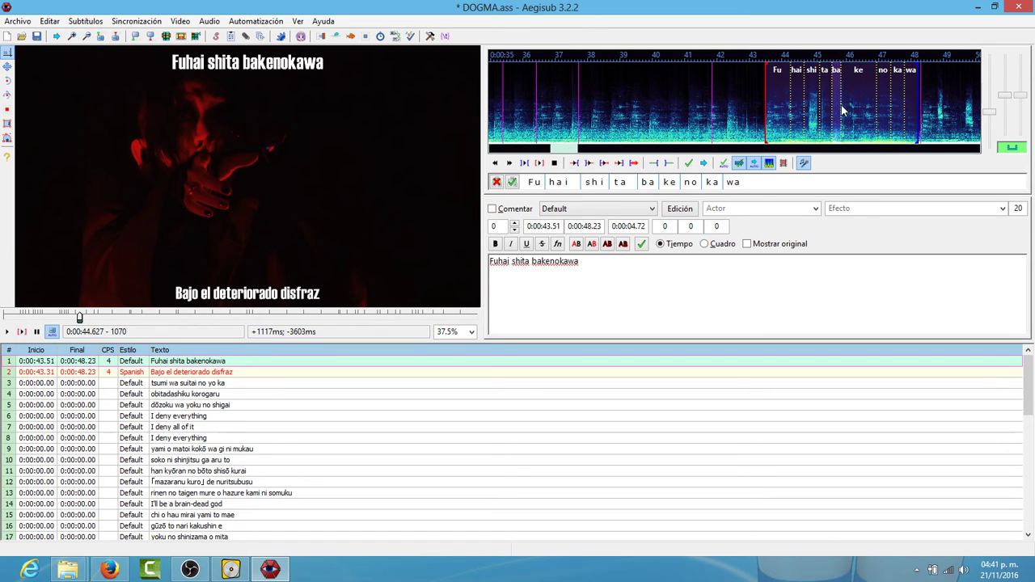
# Time the syllables ke, no, ka and wa to about 30, 26, 44 and 143 centiseconds and commit the karaoke timing.
pyautogui.moveTo(875, 109); pyautogui.dragTo(858, 112)
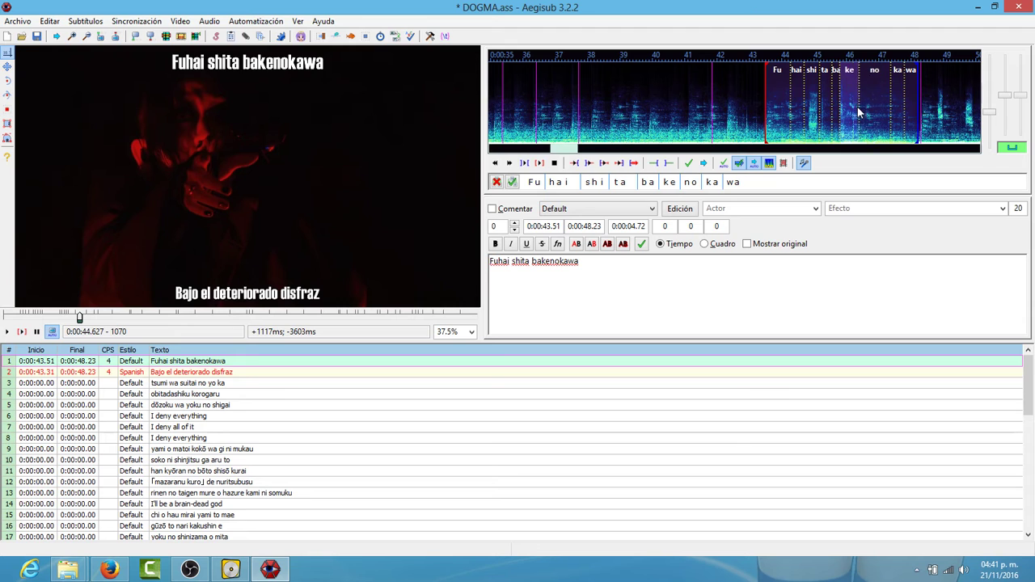
pyautogui.click(877, 112)
pyautogui.moveTo(886, 113); pyautogui.dragTo(862, 108)
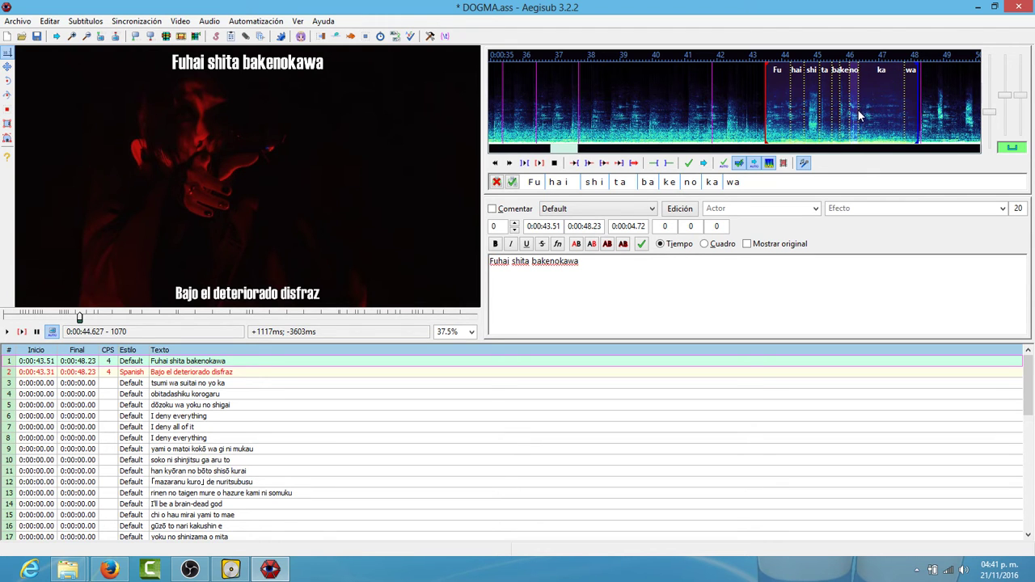
pyautogui.click(883, 112)
pyautogui.moveTo(903, 109); pyautogui.dragTo(871, 116)
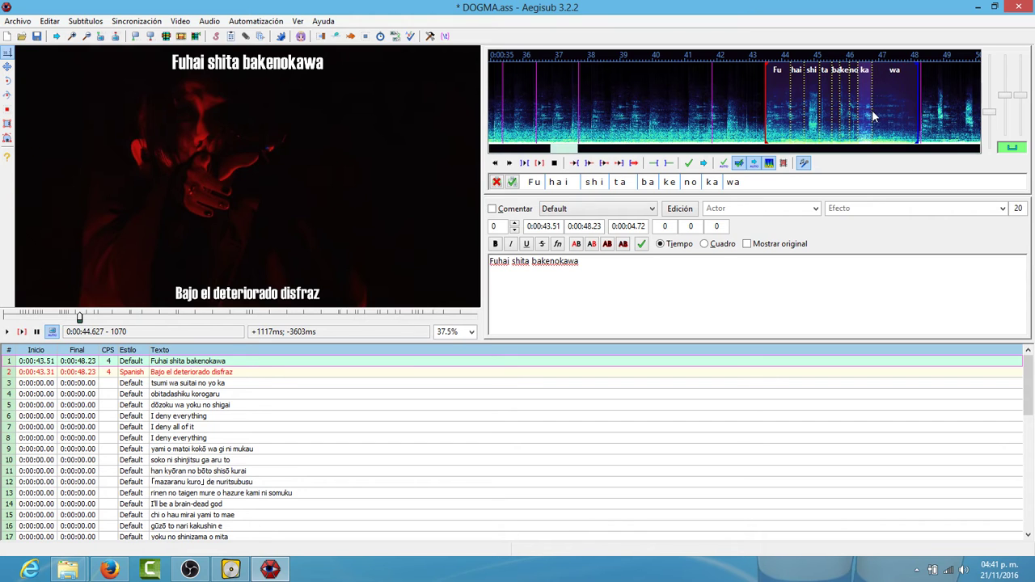
pyautogui.click(890, 114)
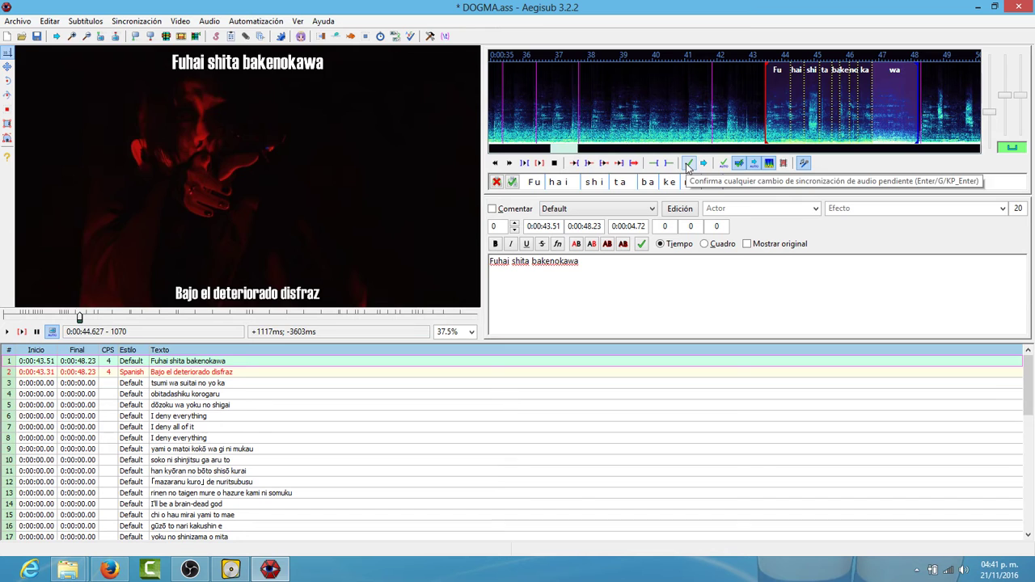
pyautogui.click(687, 164)
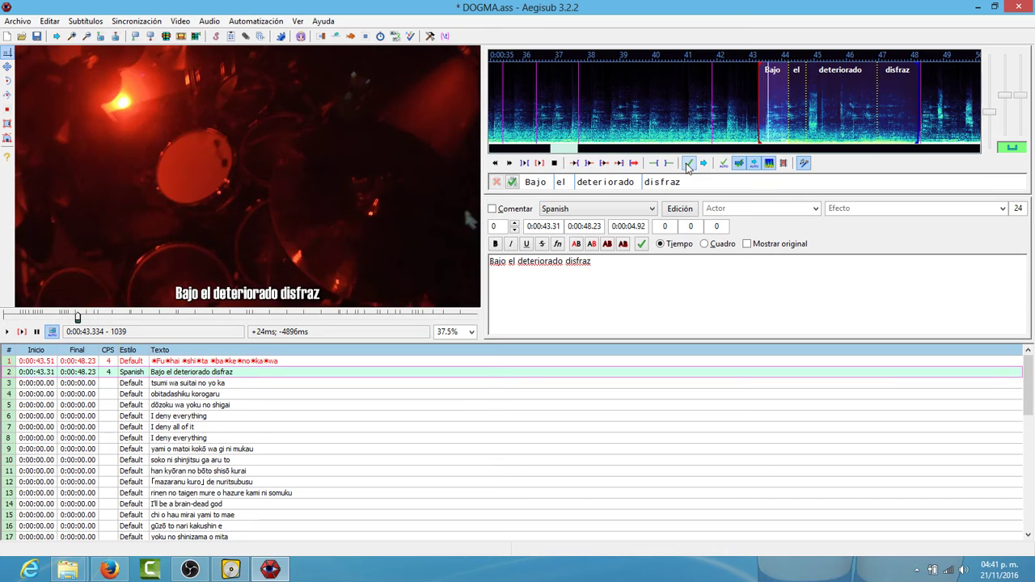
# Play the video from the first line to check its syllable-by-syllable karaoke colouring.
pyautogui.click(211, 360)
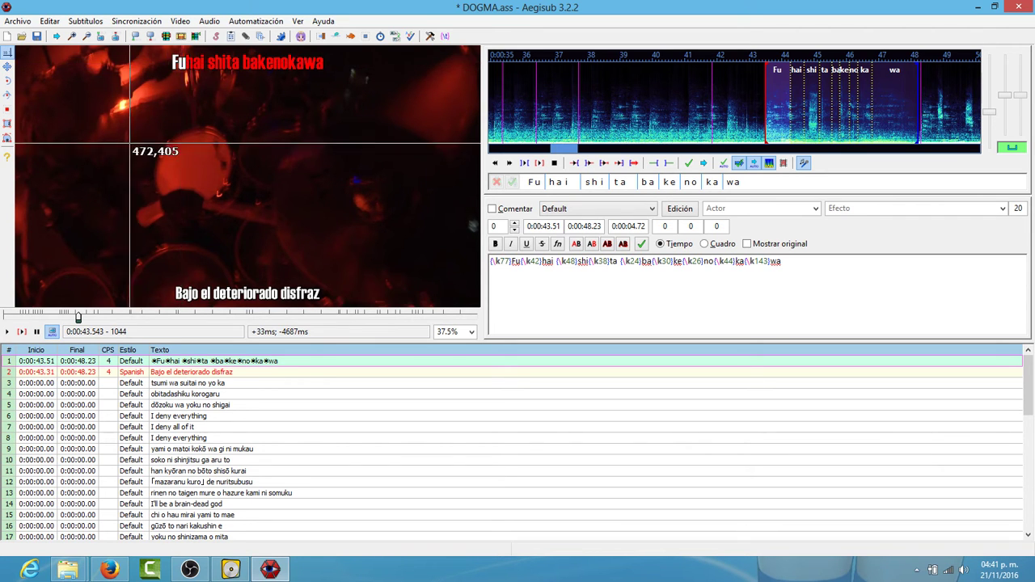
pyautogui.click(6, 332)
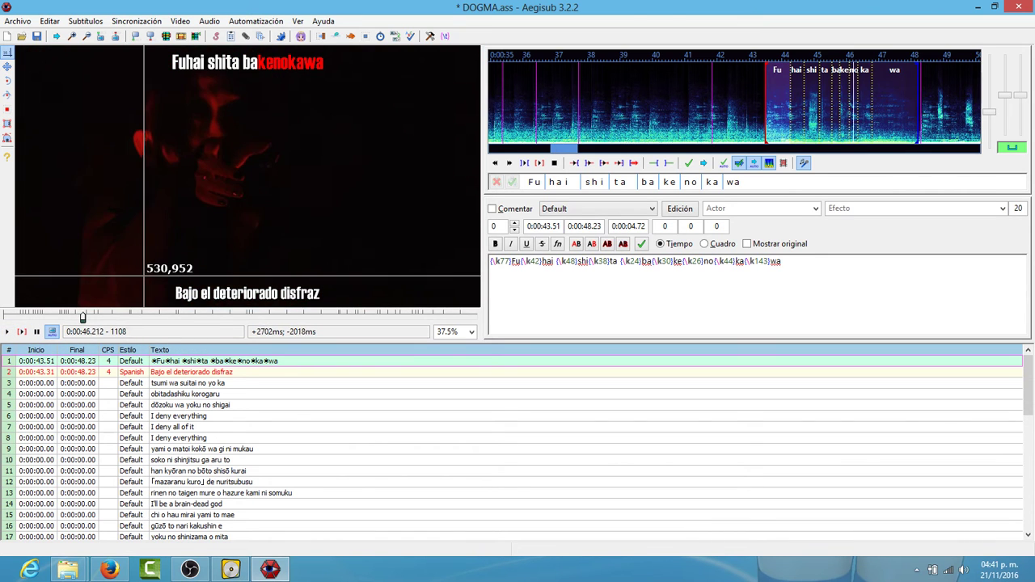
pyautogui.click(36, 333)
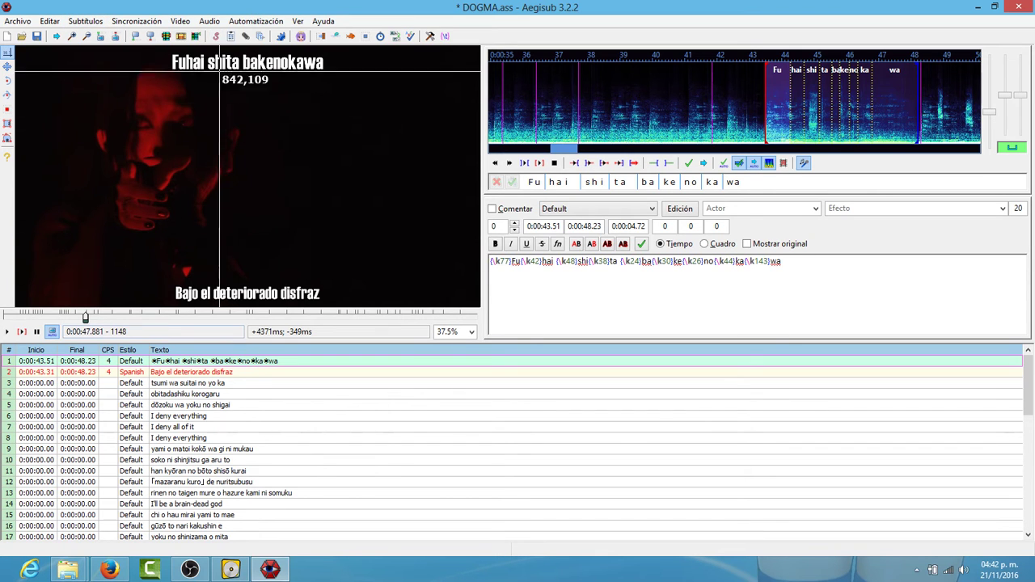
# Insert a blank subtitle line before the first Fuhai shita bakenokawa line.
pyautogui.rightClick(235, 364)
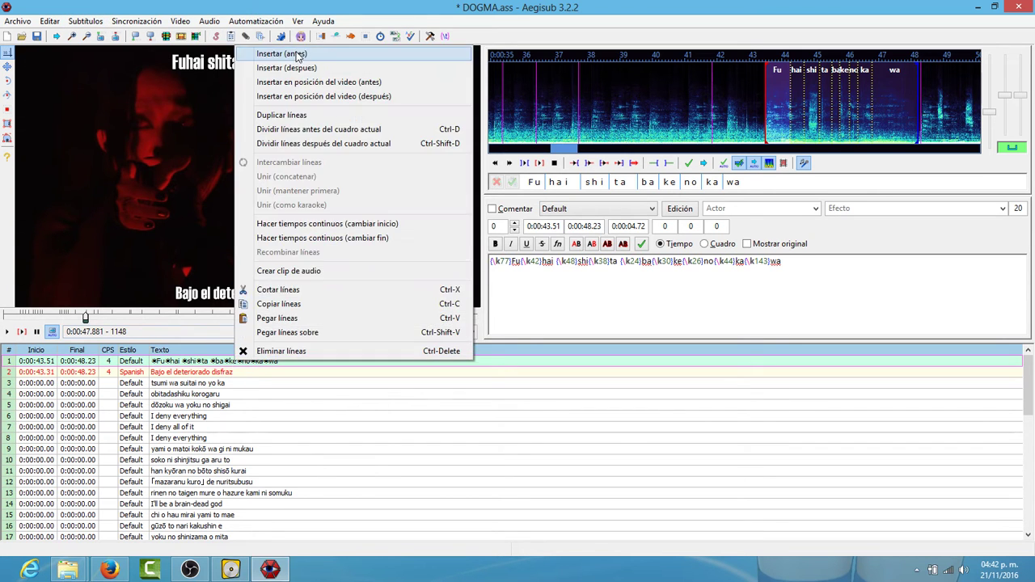
pyautogui.click(281, 53)
pyautogui.click(215, 372)
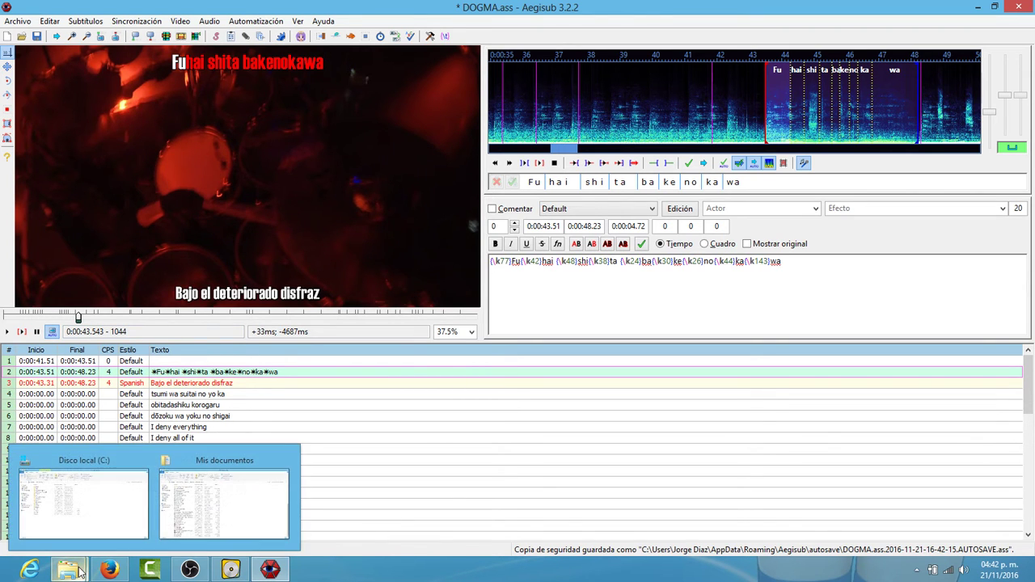
pyautogui.moveTo(86, 569)
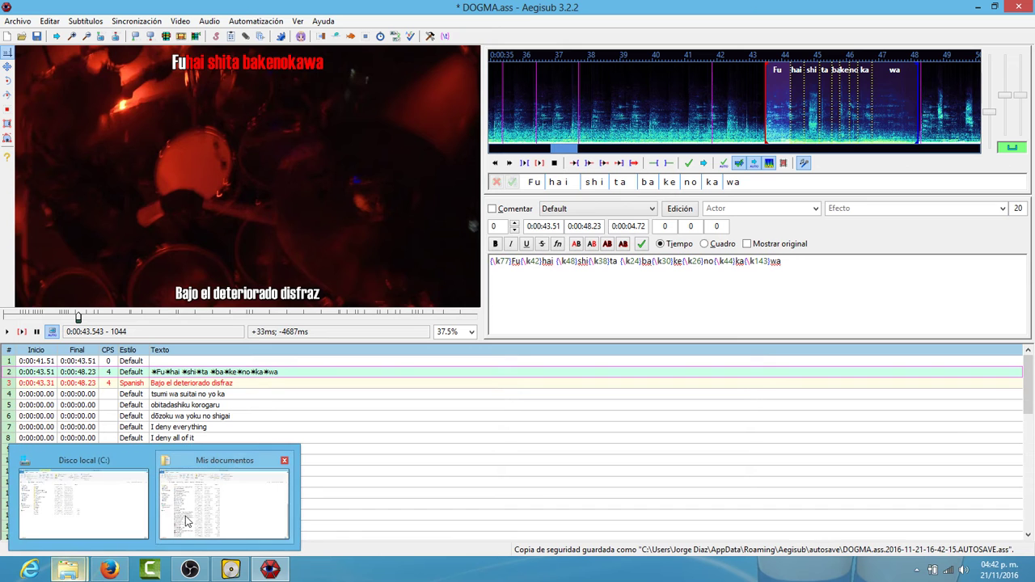
pyautogui.click(222, 492)
pyautogui.press('super+d')
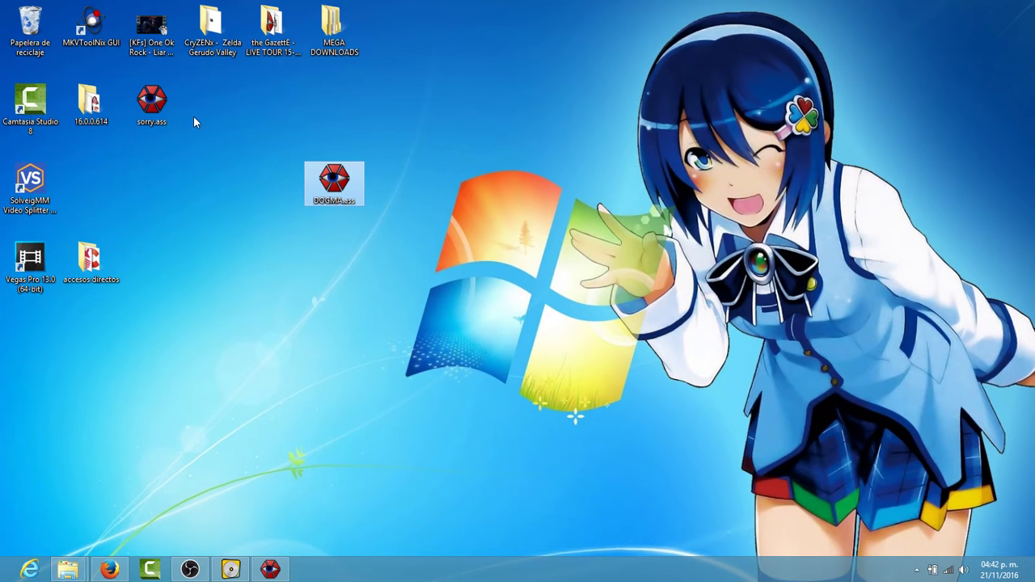
pyautogui.doubleClick(351, 186)
# Open the finished dogma.ass from the the GazettE LIVE TOUR desktop folder, loading its associated audio and video files.
pyautogui.press('super+d')
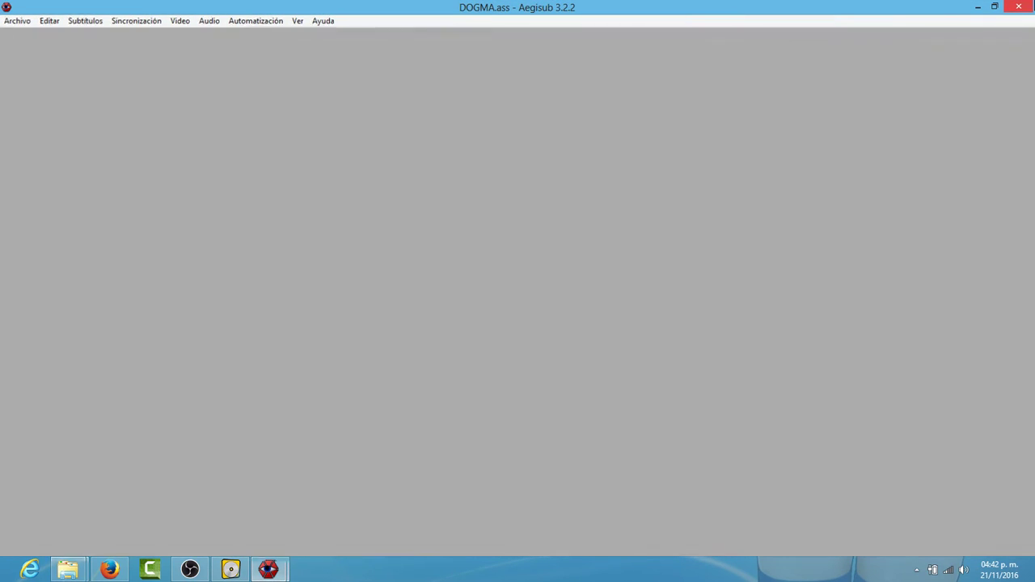
pyautogui.doubleClick(269, 24)
pyautogui.click(228, 148)
pyautogui.doubleClick(228, 148)
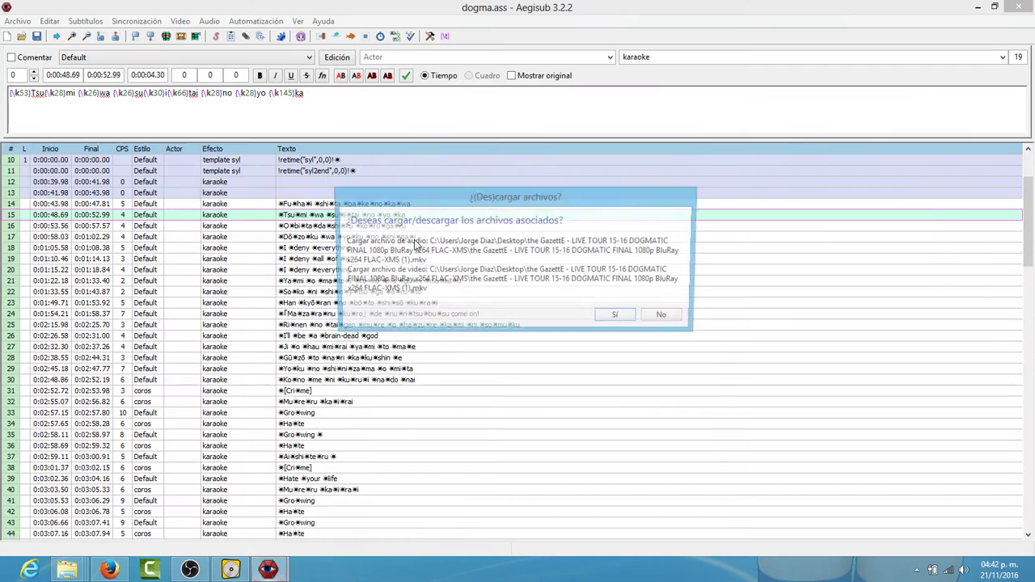
pyautogui.click(618, 317)
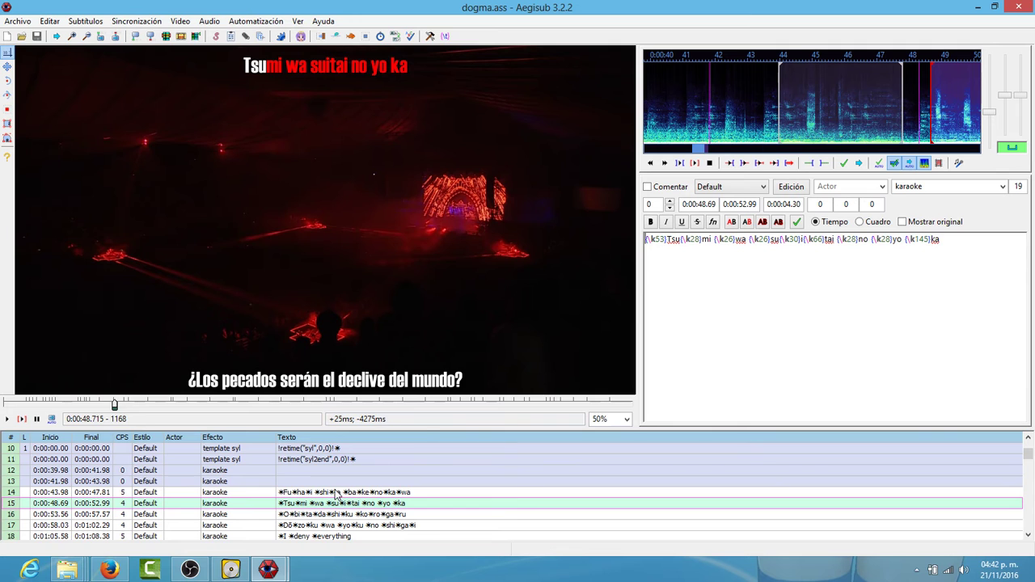
# Copy the three Default-style template lines, one template char and two template syl, from the finished dogma.ass.
pyautogui.click(336, 495)
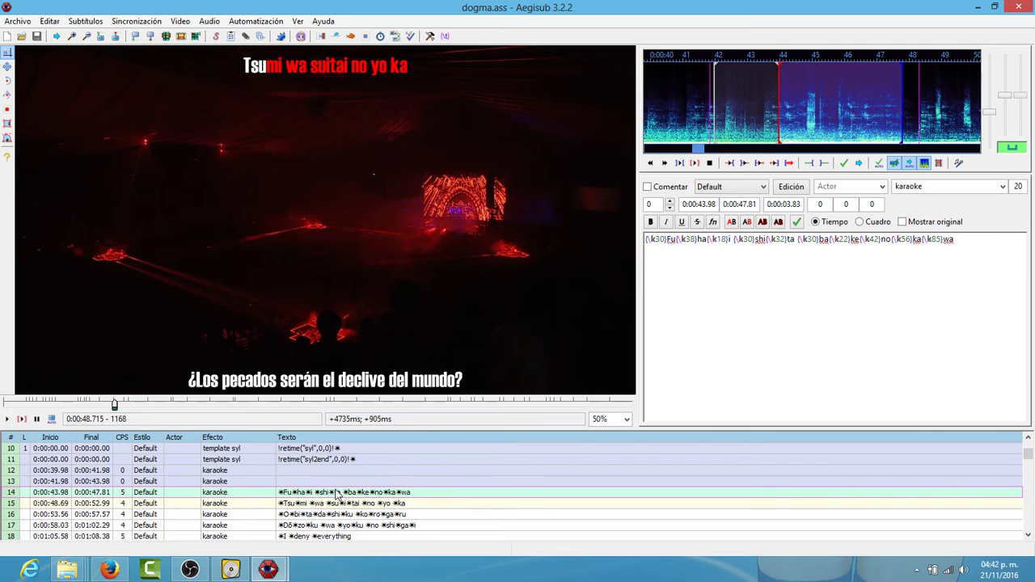
pyautogui.scroll(2, 339, 481)
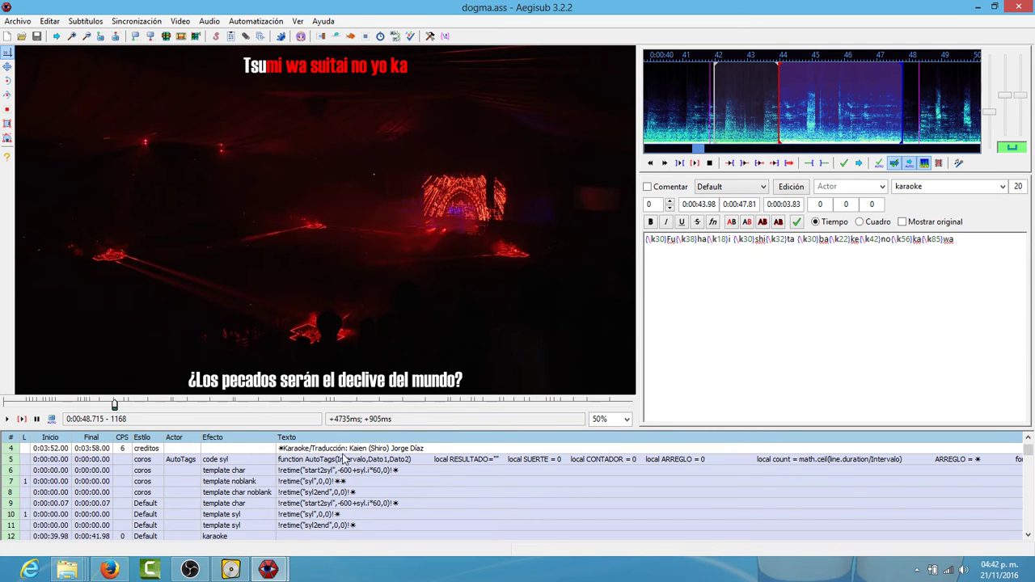
pyautogui.click(339, 503)
pyautogui.scroll(-2, 339, 502)
pyautogui.scroll(1, 335, 497)
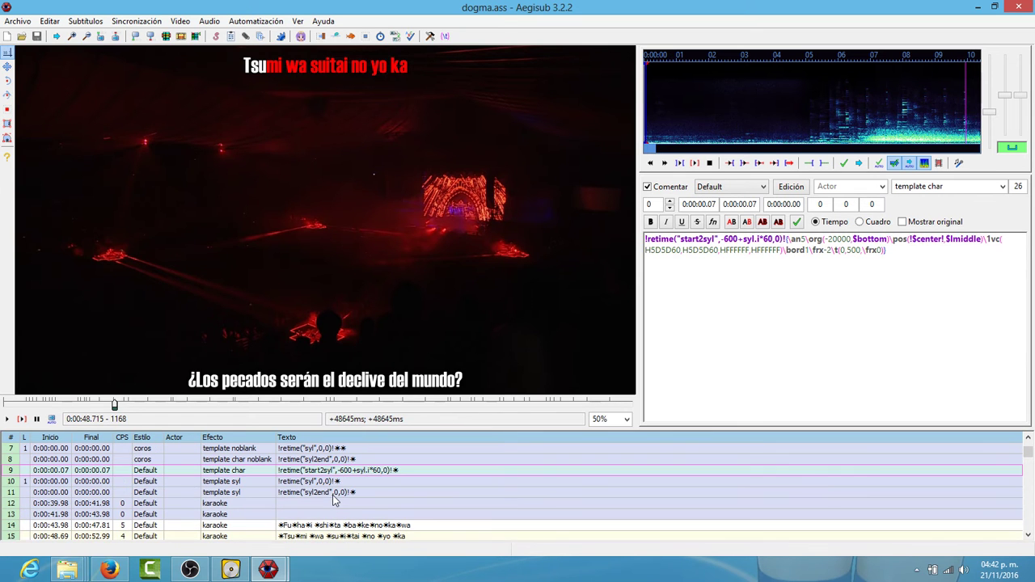
pyautogui.rightClick(333, 492)
pyautogui.click(383, 451)
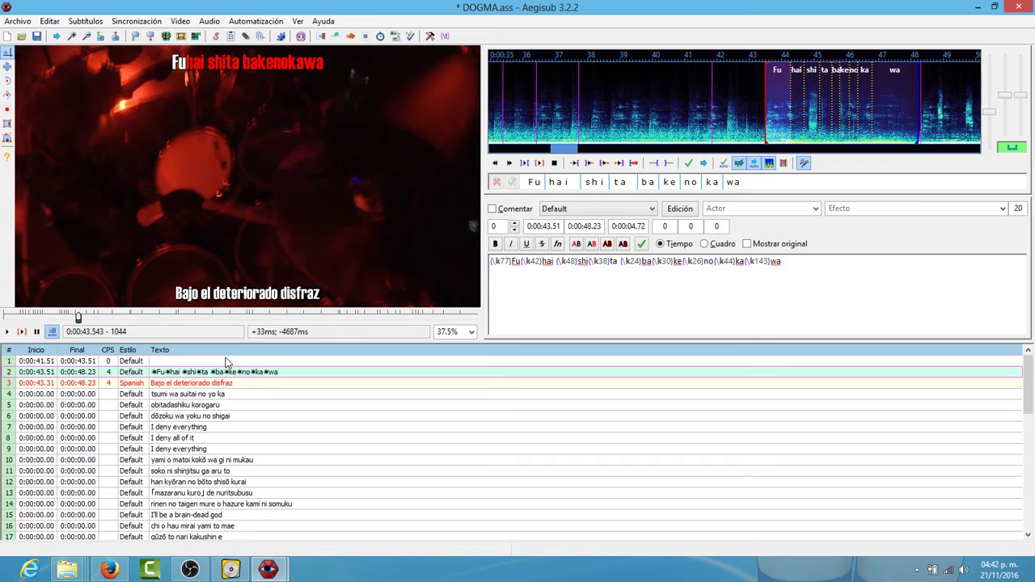
# Paste the copied template lines above the blank first line of the working DOGMA.ass, keeping the Default style.
pyautogui.rightClick(227, 361)
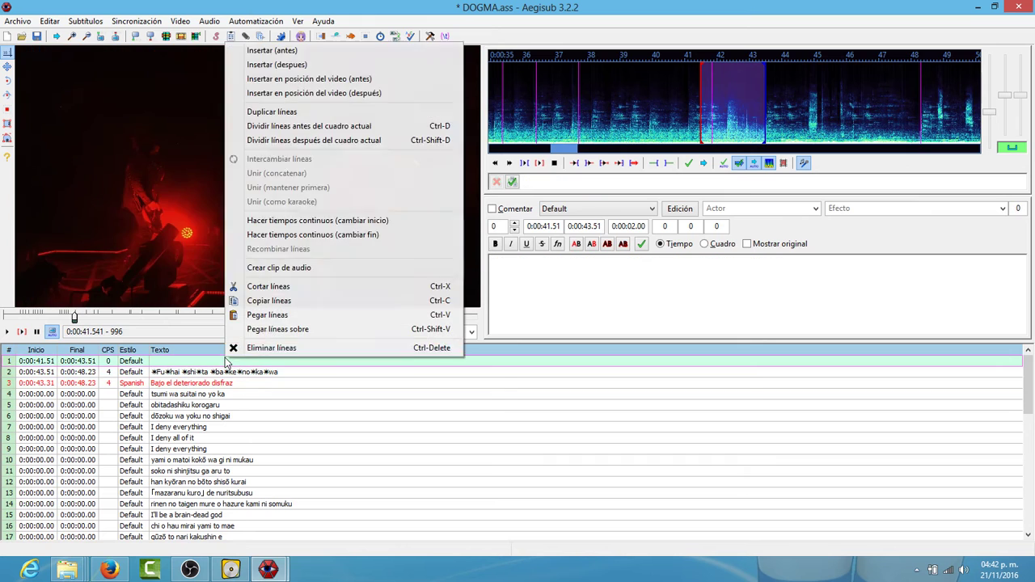
pyautogui.click(277, 383)
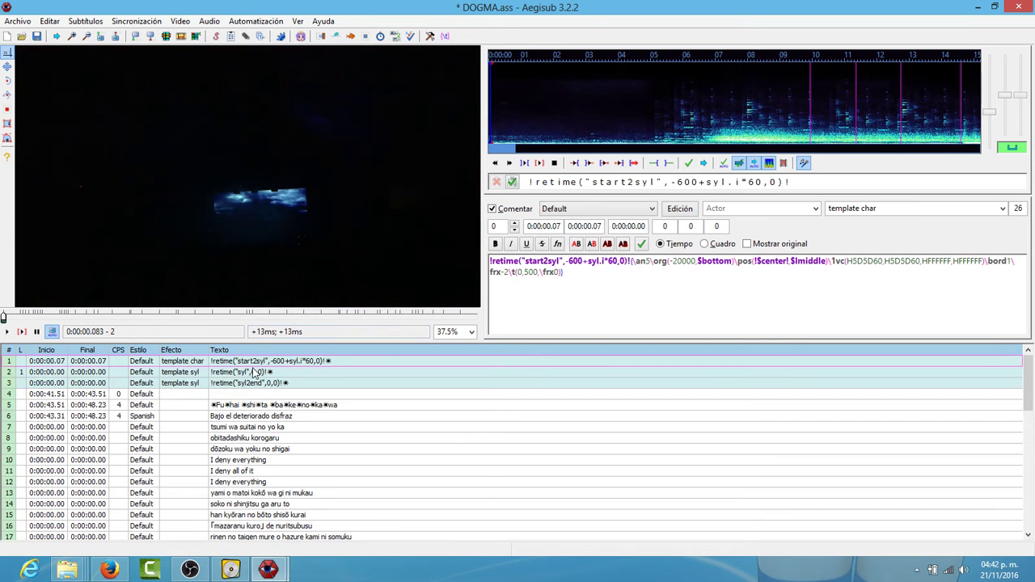
pyautogui.click(586, 210)
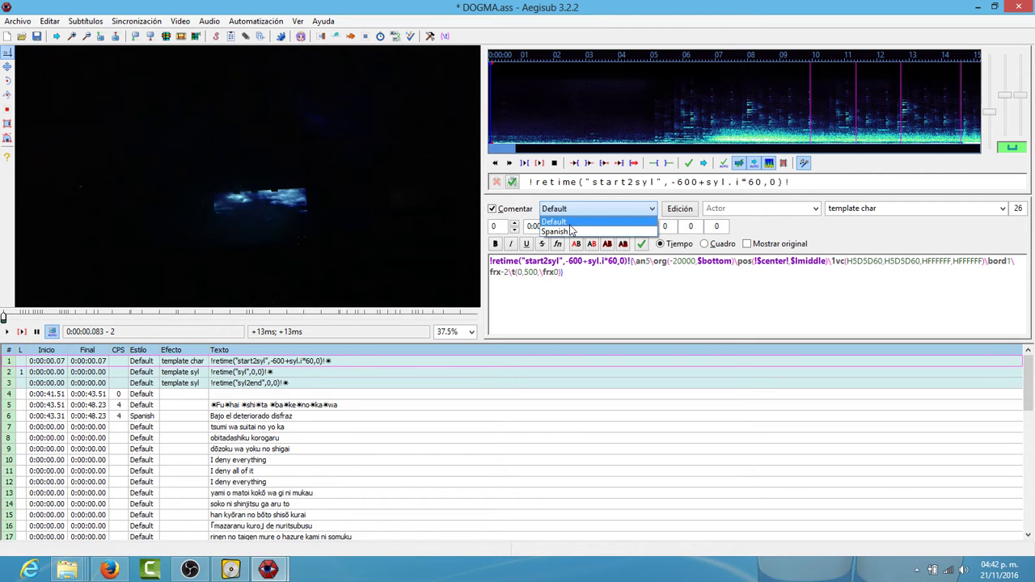
pyautogui.click(557, 241)
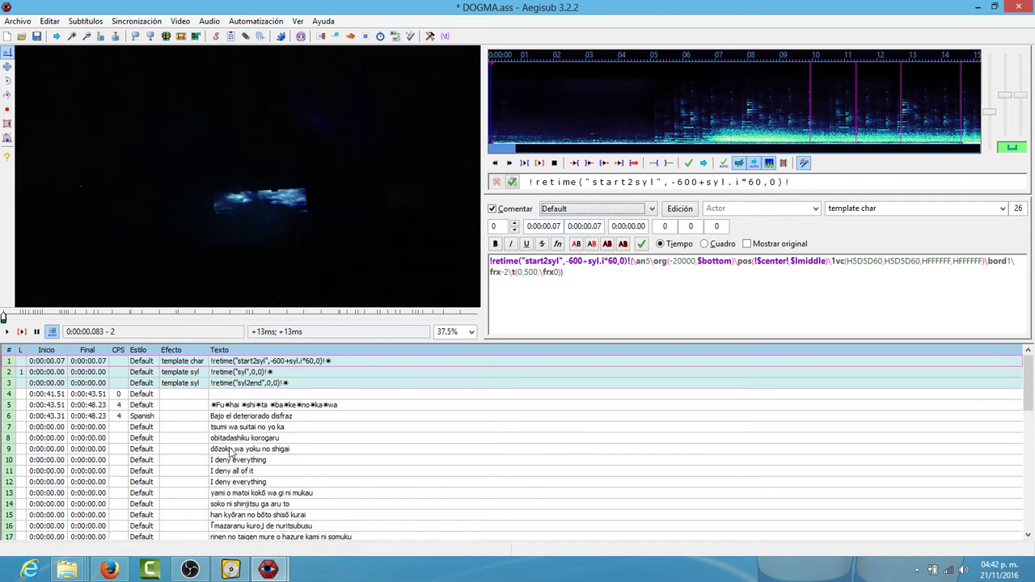
# Apply the karaoke template to the subtitles and play the Fuhai line from about 0:00:43 to check the effect.
pyautogui.click(260, 419)
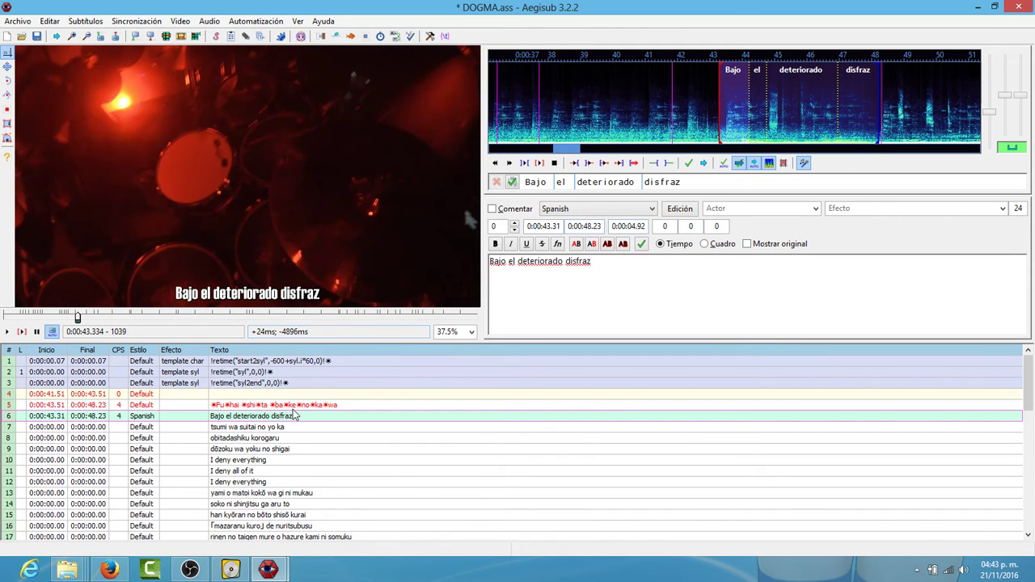
pyautogui.click(298, 405)
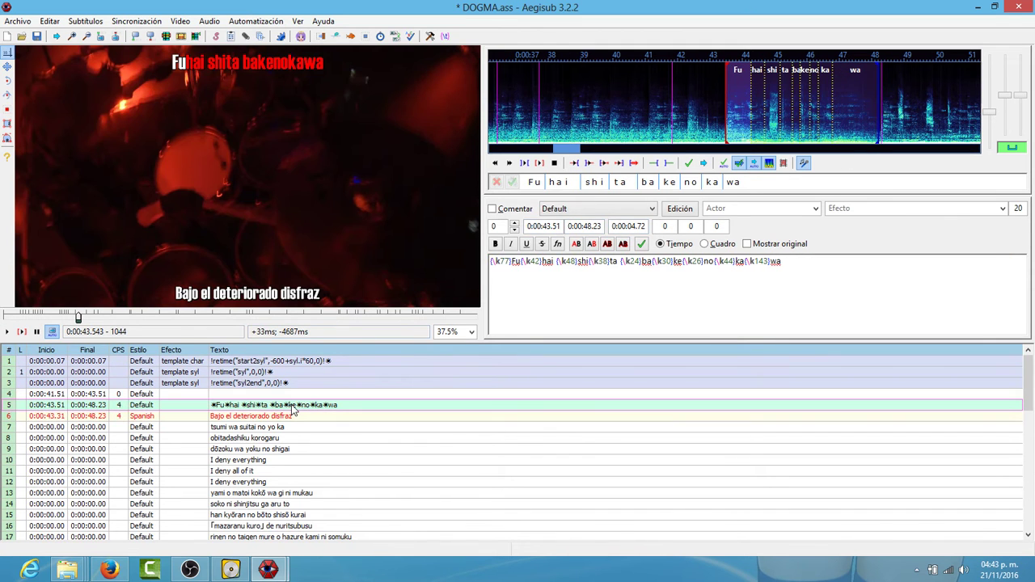
pyautogui.click(265, 24)
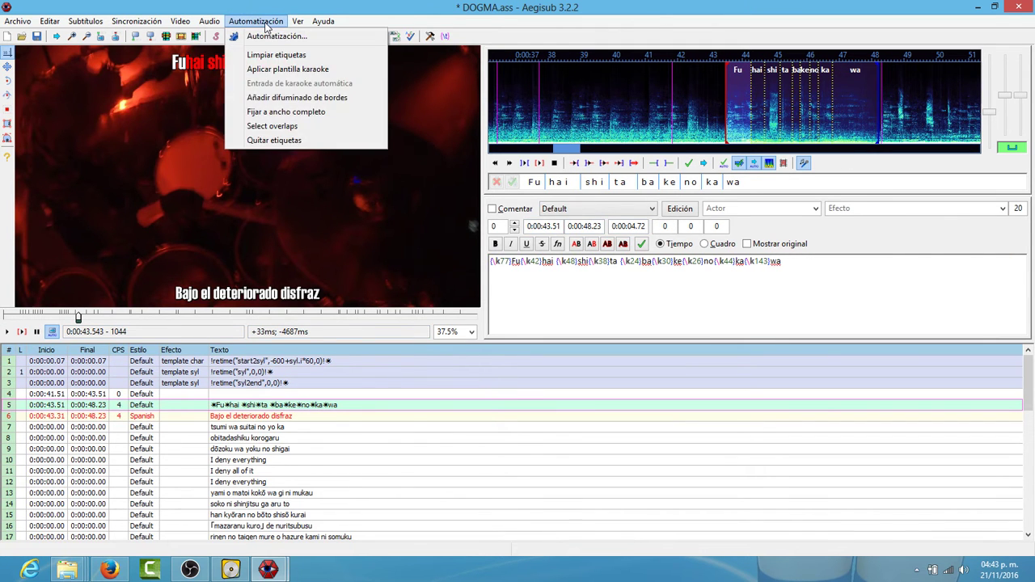
pyautogui.click(307, 71)
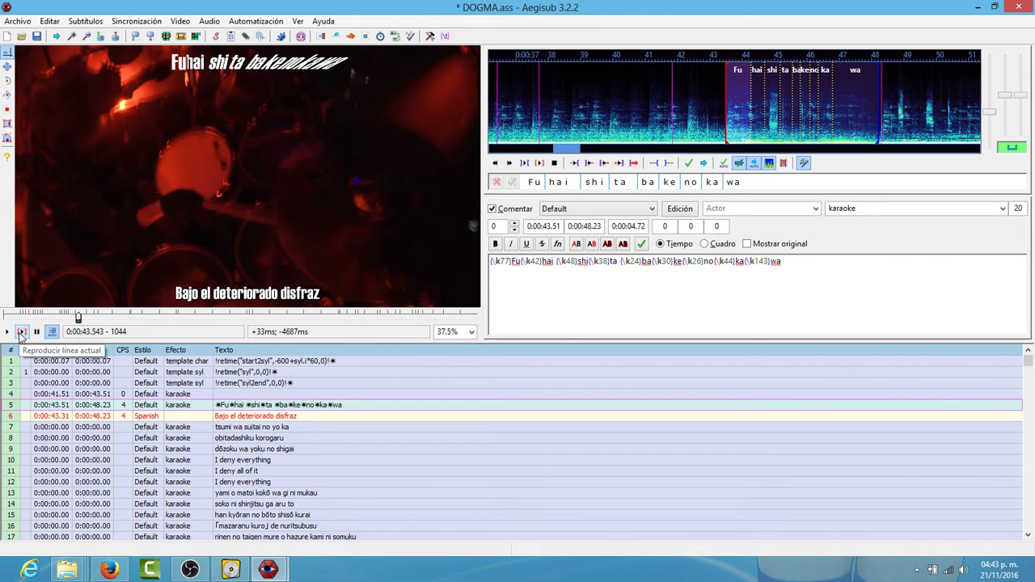
pyautogui.click(76, 316)
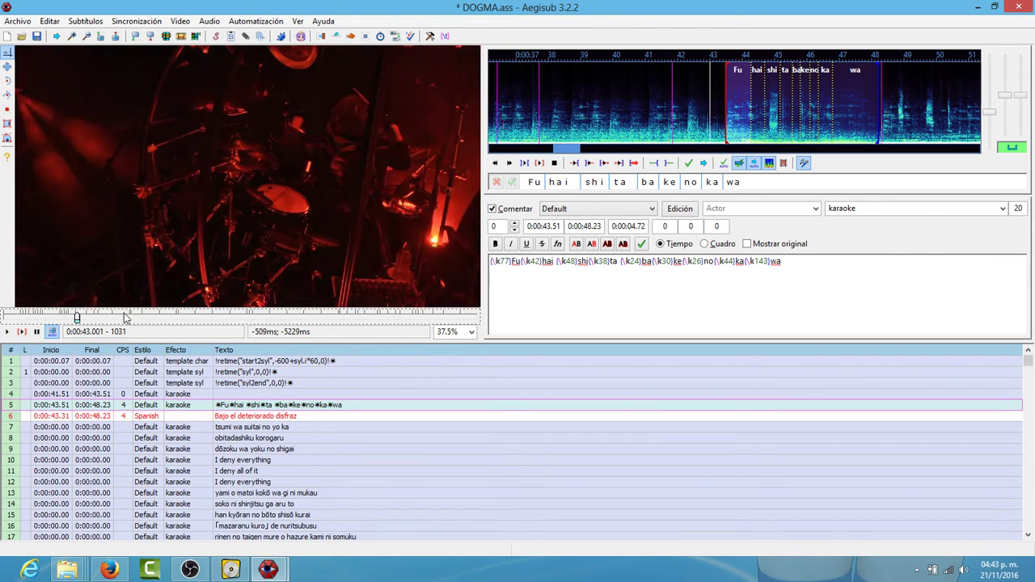
pyautogui.click(36, 333)
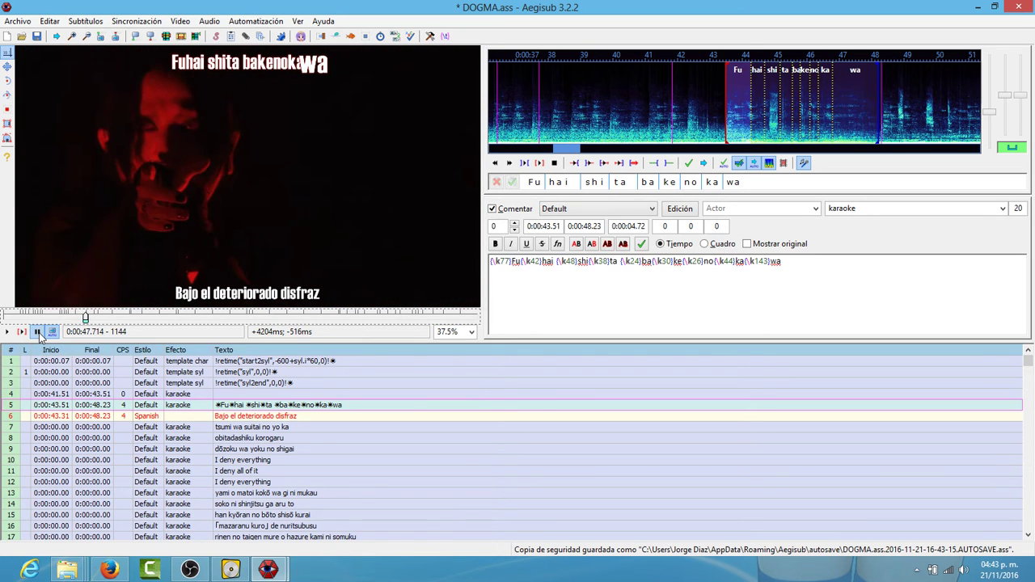
# Replace the \1vc gradient tag and its four colours in the template char line with \1cH000000.
pyautogui.click(279, 362)
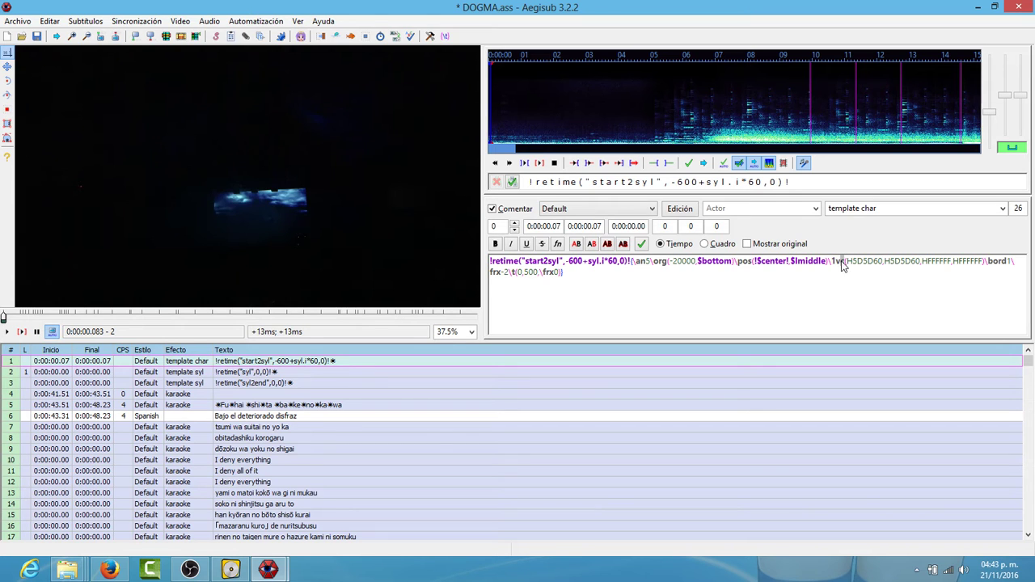
pyautogui.press('BackSpace')
pyautogui.press('BackSpace')
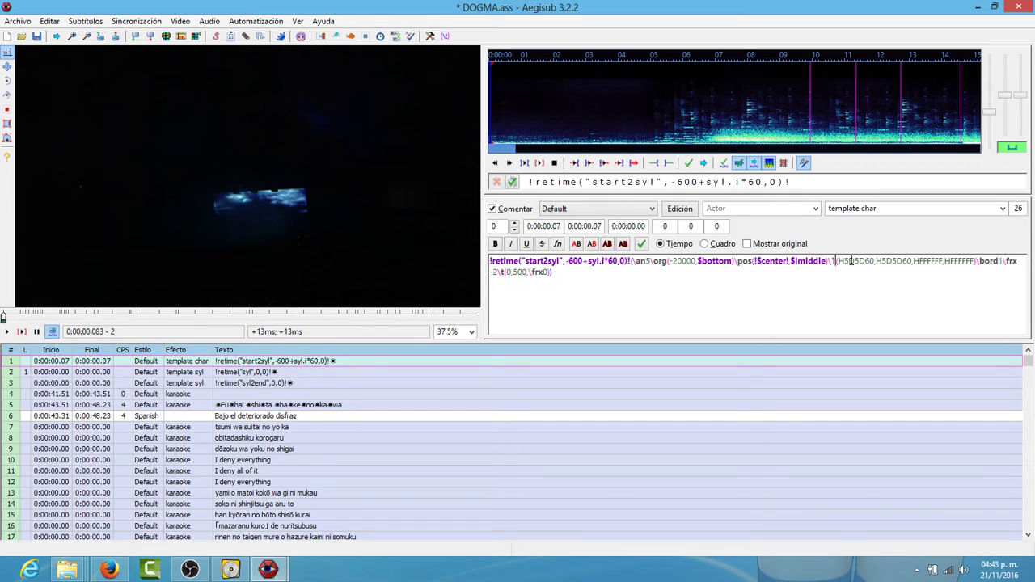
pyautogui.write('c')
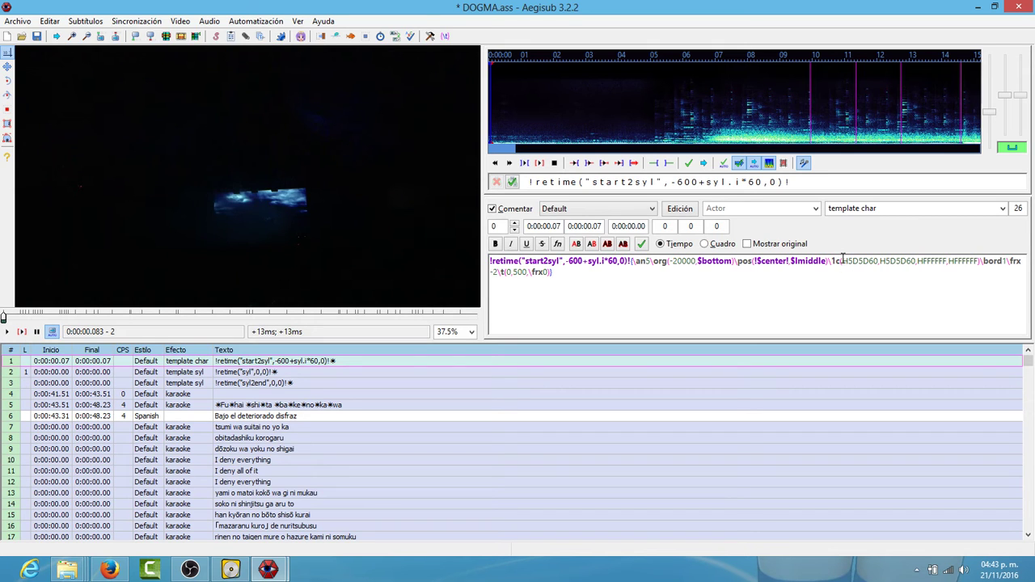
pyautogui.moveTo(841, 261); pyautogui.dragTo(978, 255)
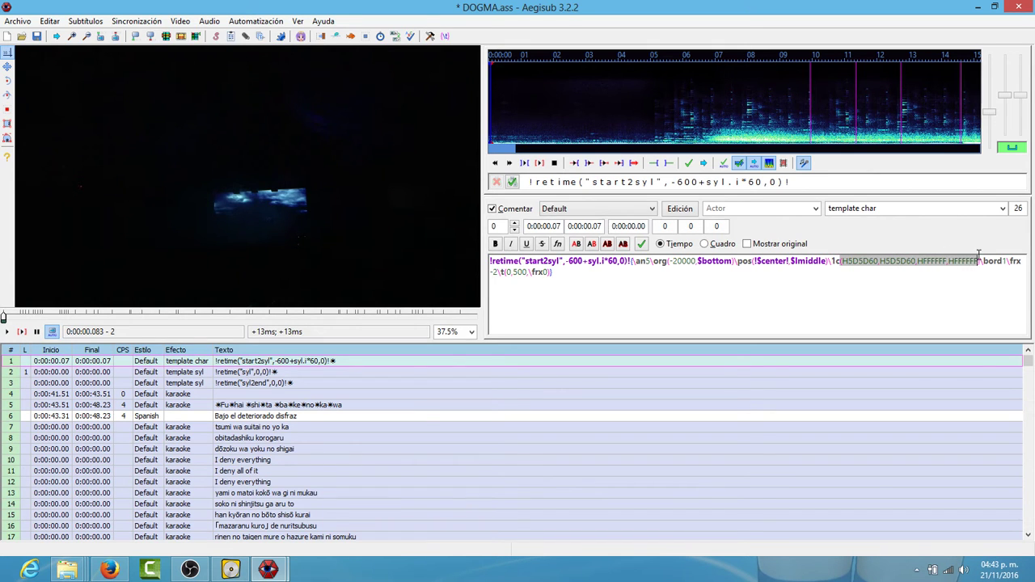
pyautogui.press('BackSpace')
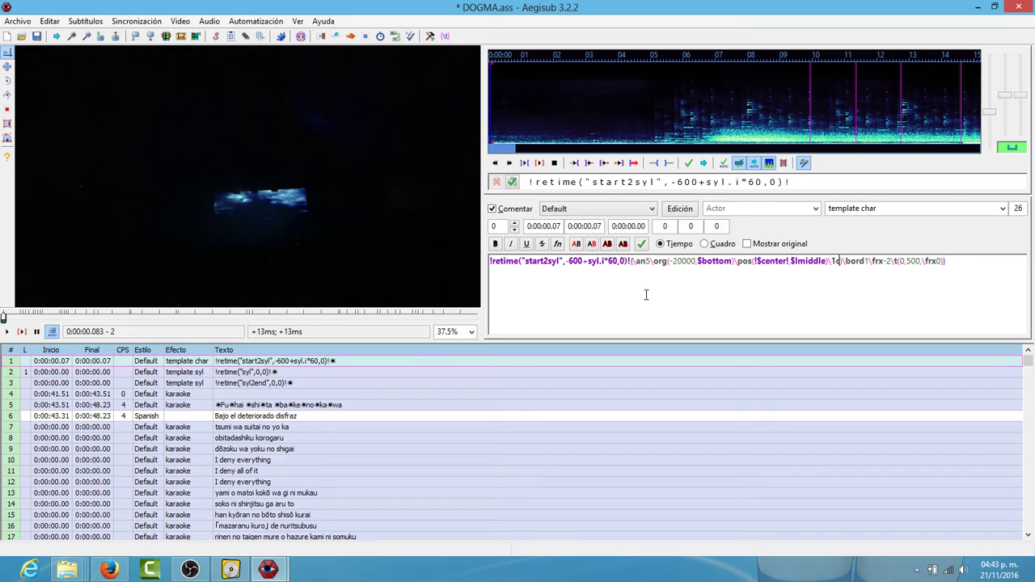
pyautogui.write('H00')
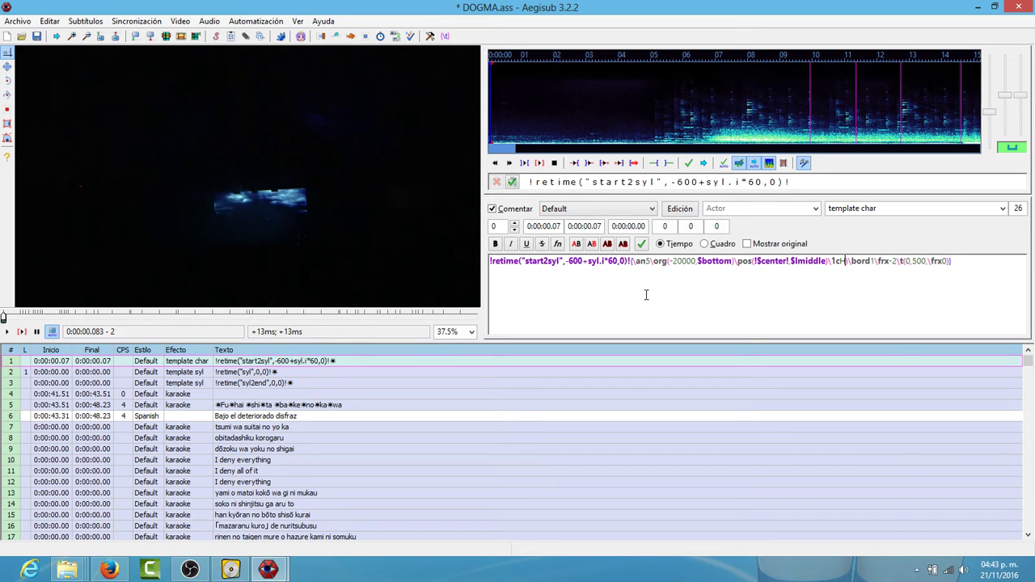
pyautogui.write('0000')
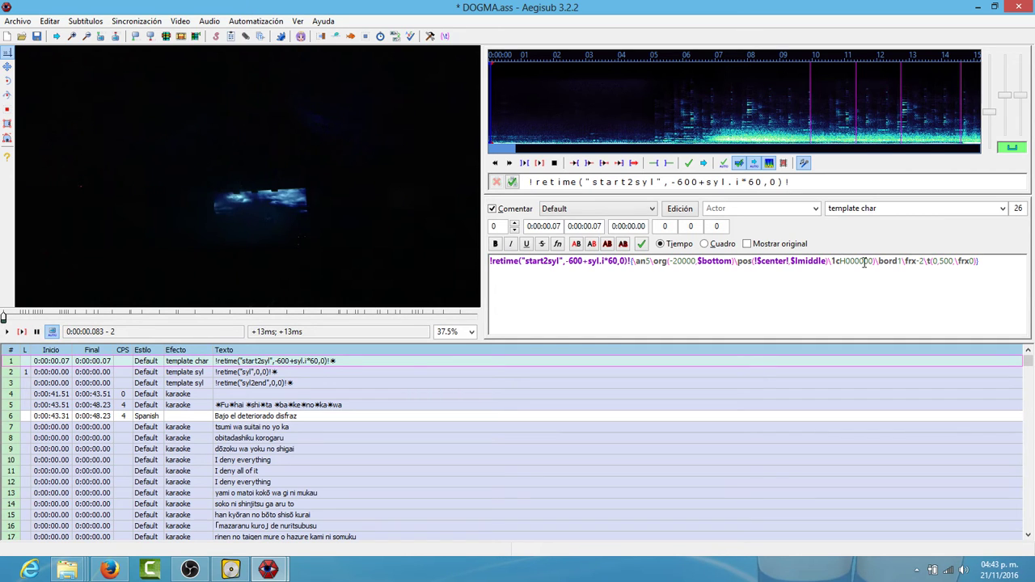
# Add the border colour tag \3cHFFFFFFFF after the \1c tag in the template char line.
pyautogui.write('&')
pyautogui.write('H')
pyautogui.press('BackSpace')
pyautogui.write('1c')
pyautogui.write('HFFFFFF')
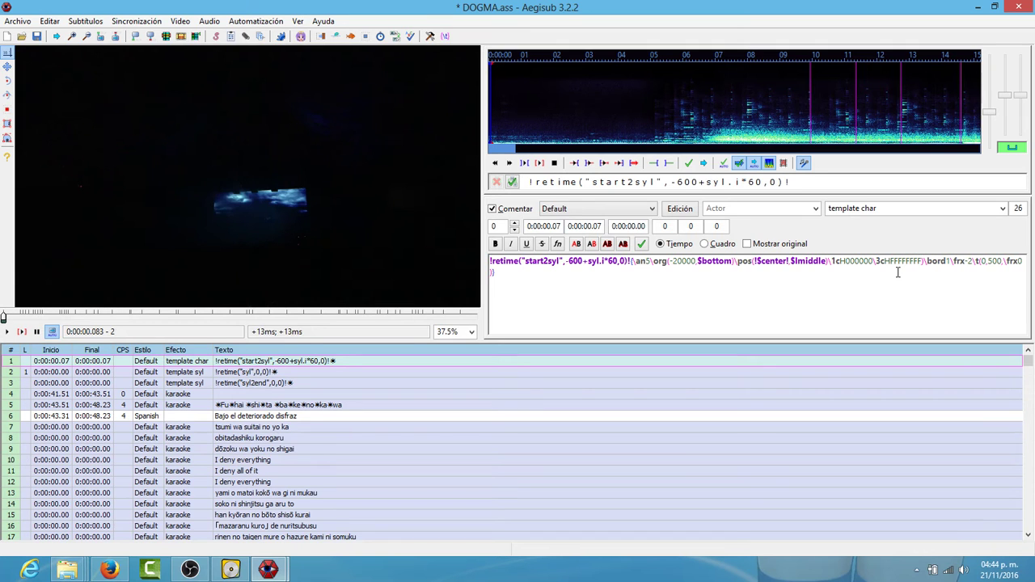
pyautogui.moveTo(921, 260); pyautogui.dragTo(896, 260)
# Pick white in the Default style's secondary colour picker, copy its ASS code &HFFFFFF&, and close the style dialogs without applying changes.
pyautogui.click(87, 22)
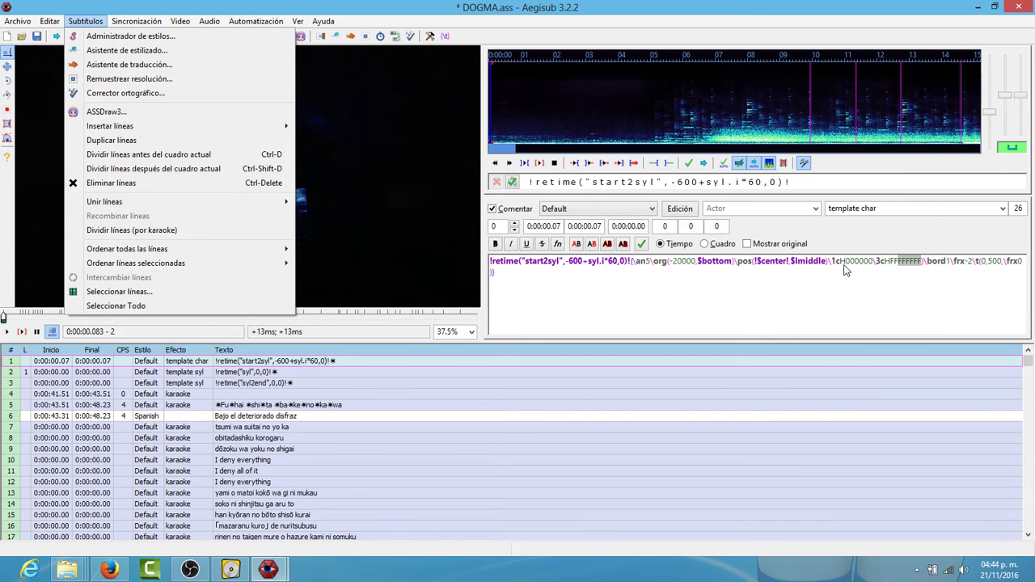
pyautogui.click(129, 36)
pyautogui.doubleClick(713, 202)
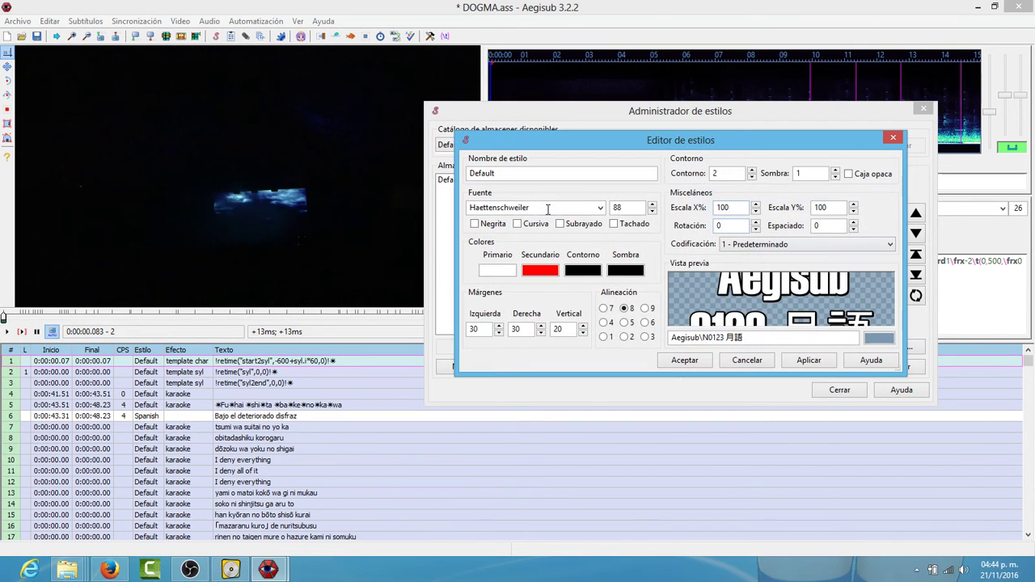
pyautogui.click(540, 271)
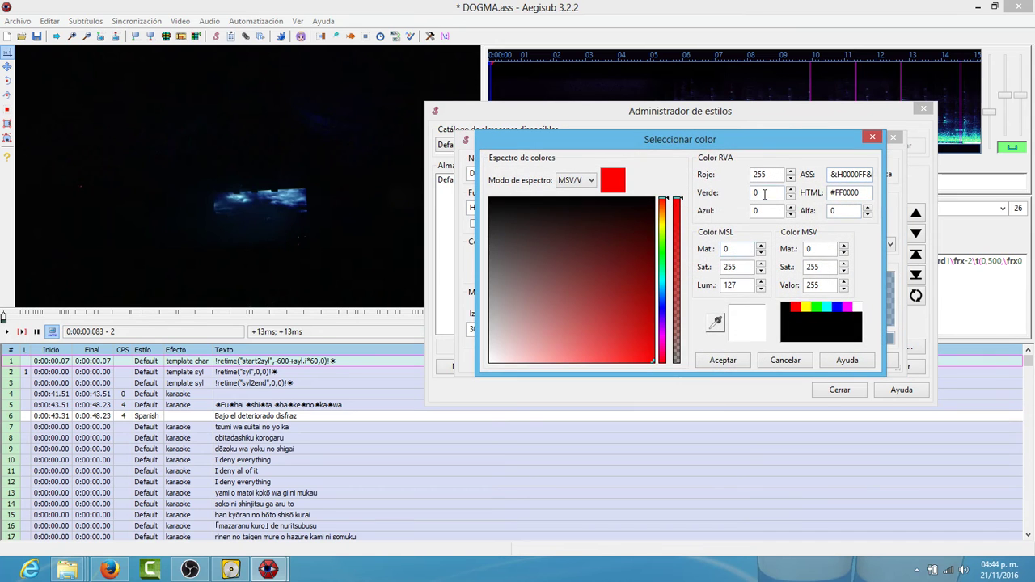
pyautogui.click(518, 335)
pyautogui.moveTo(498, 362); pyautogui.dragTo(489, 364)
pyautogui.doubleClick(832, 174)
pyautogui.hotkey('ctrl', 'c')
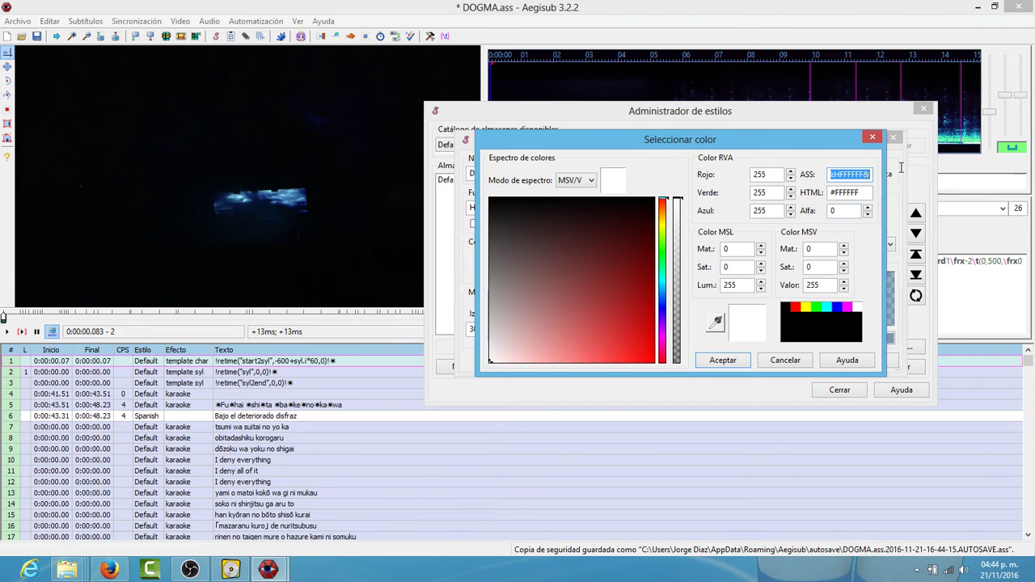
pyautogui.click(872, 137)
pyautogui.click(892, 138)
pyautogui.click(923, 108)
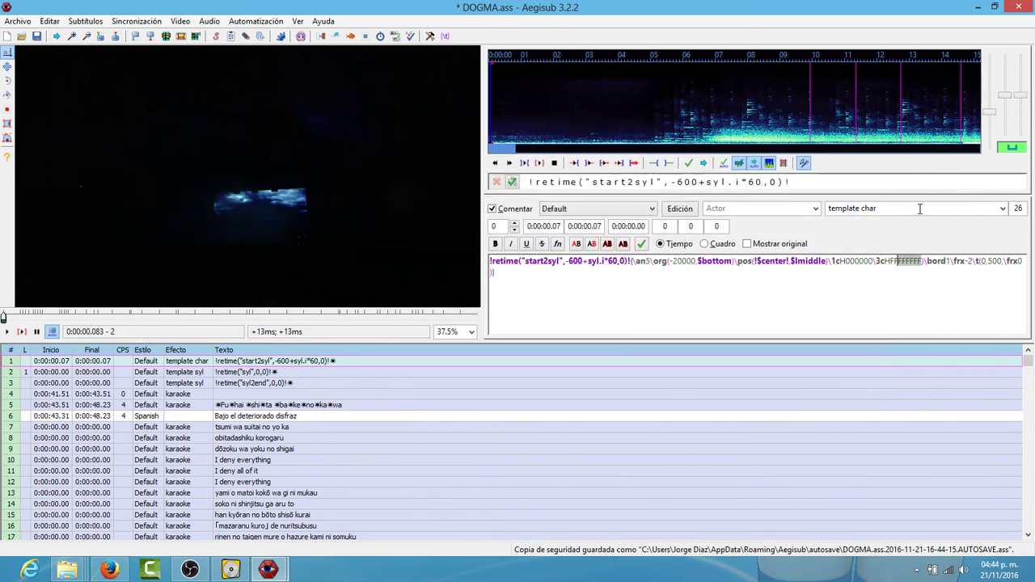
# Replace the \3c colour value in the template char line with &HFFFFFF& and set the border tag to \bord2.
pyautogui.click(911, 260)
pyautogui.moveTo(920, 260); pyautogui.dragTo(889, 261)
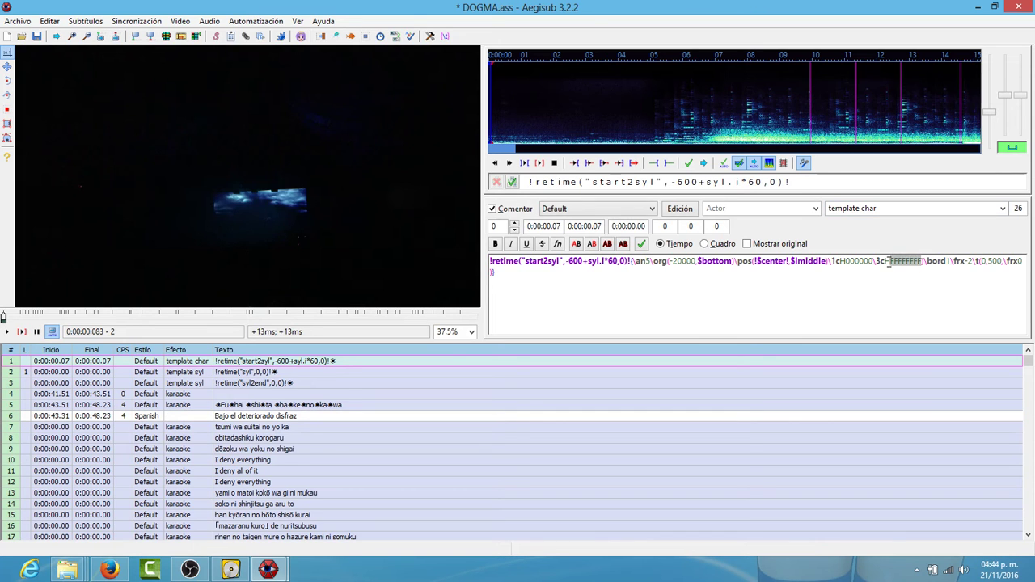
pyautogui.hotkey('ctrl', 'v')
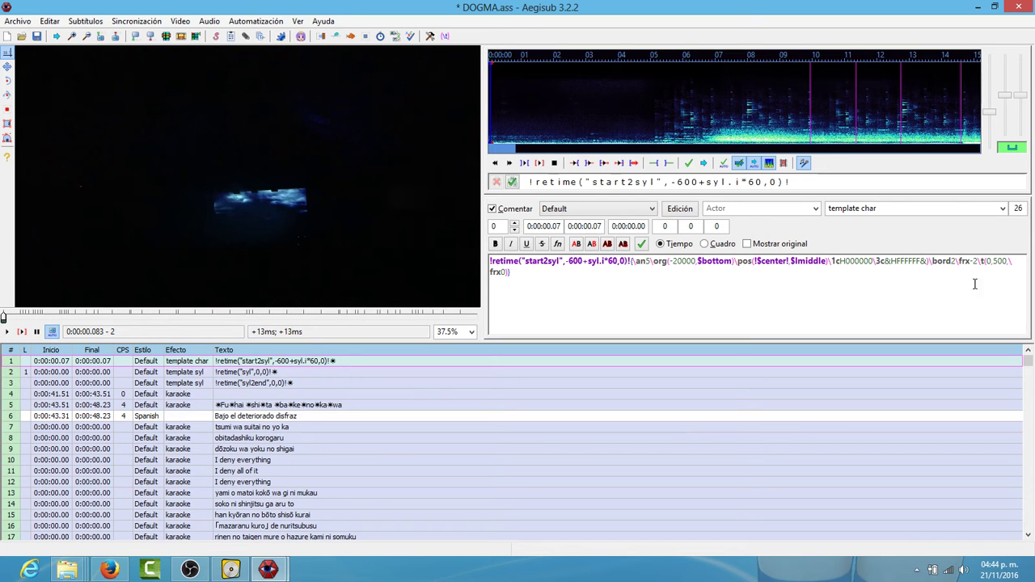
# Apply the karaoke template to the subtitles and play the Fuhai line to check the white border effect.
pyautogui.click(255, 21)
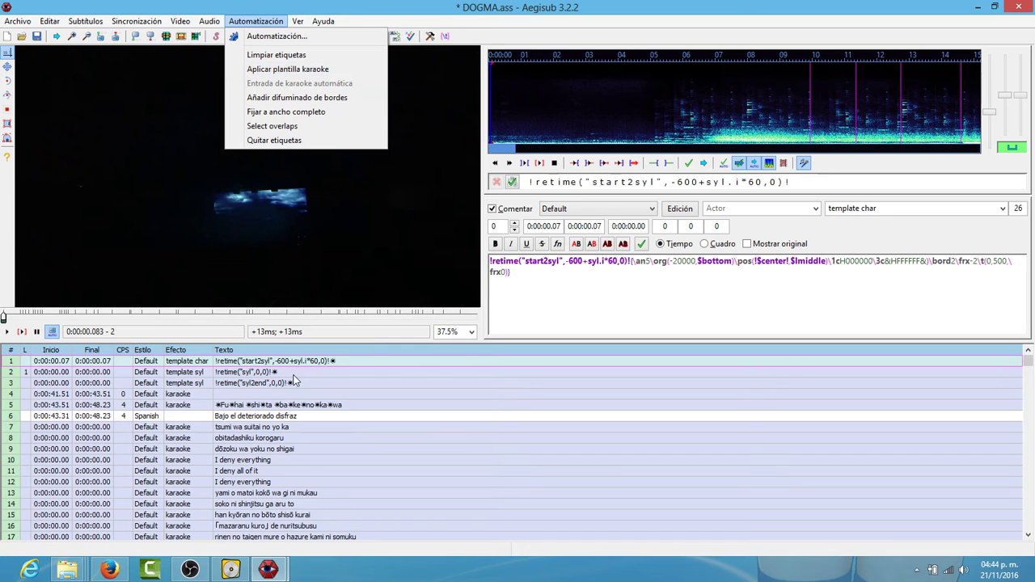
pyautogui.click(323, 71)
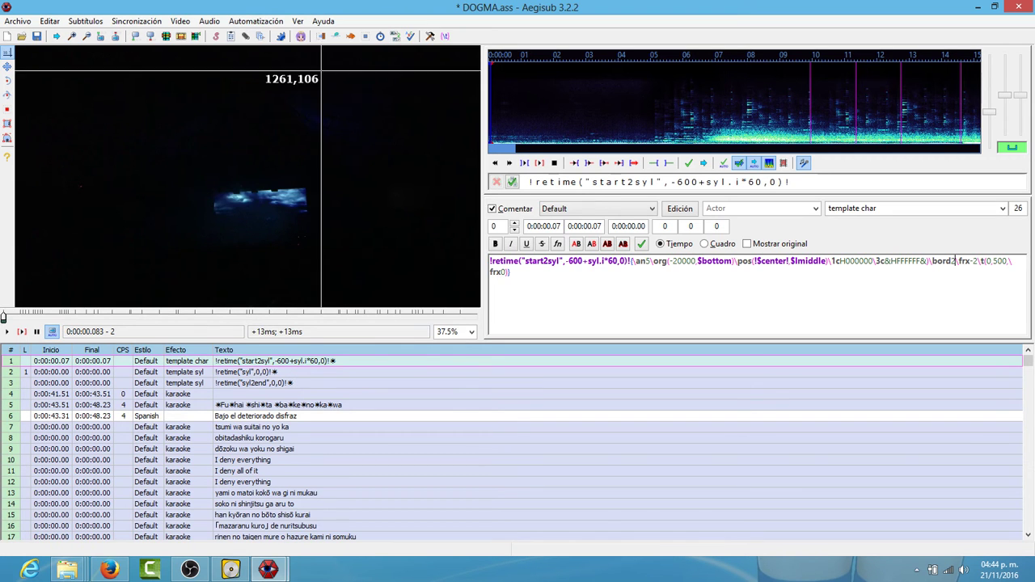
pyautogui.click(277, 404)
pyautogui.click(22, 331)
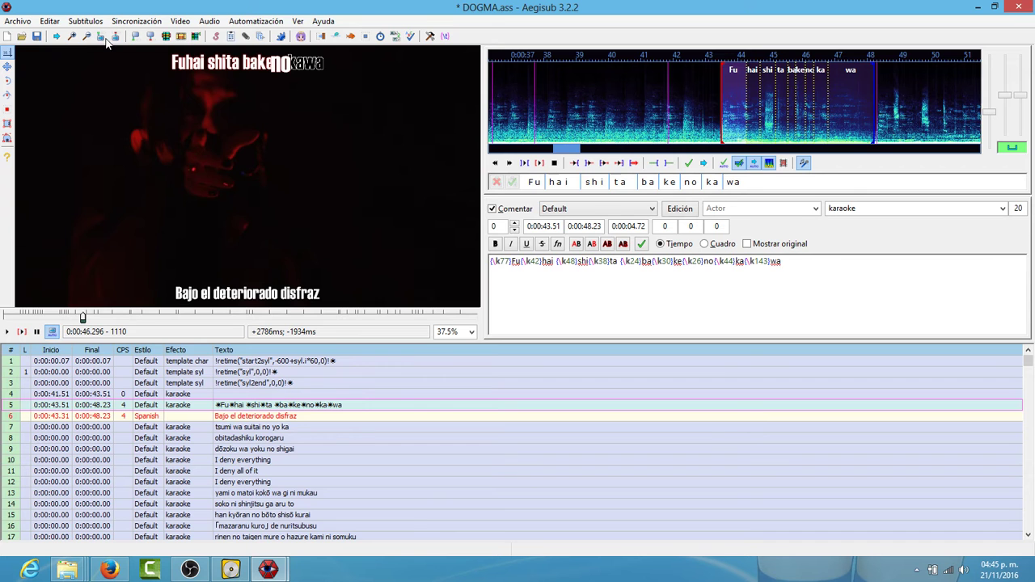
pyautogui.click(18, 21)
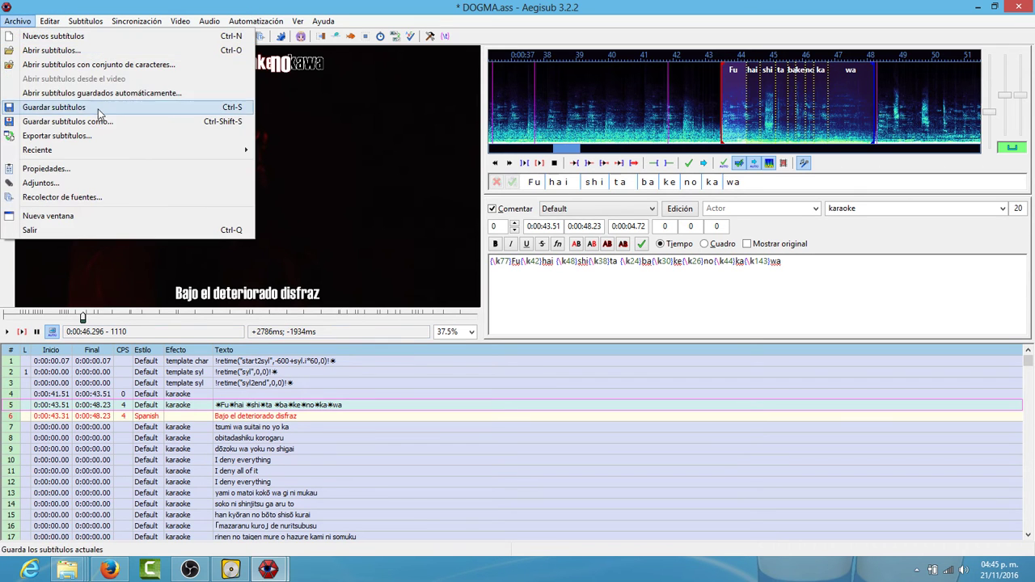
pyautogui.click(99, 121)
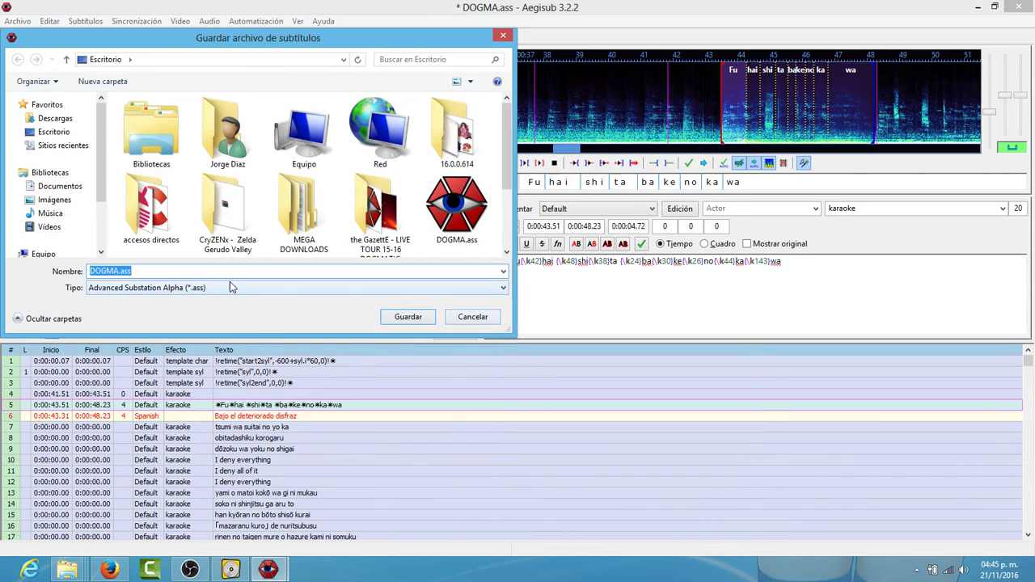
pyautogui.click(147, 270)
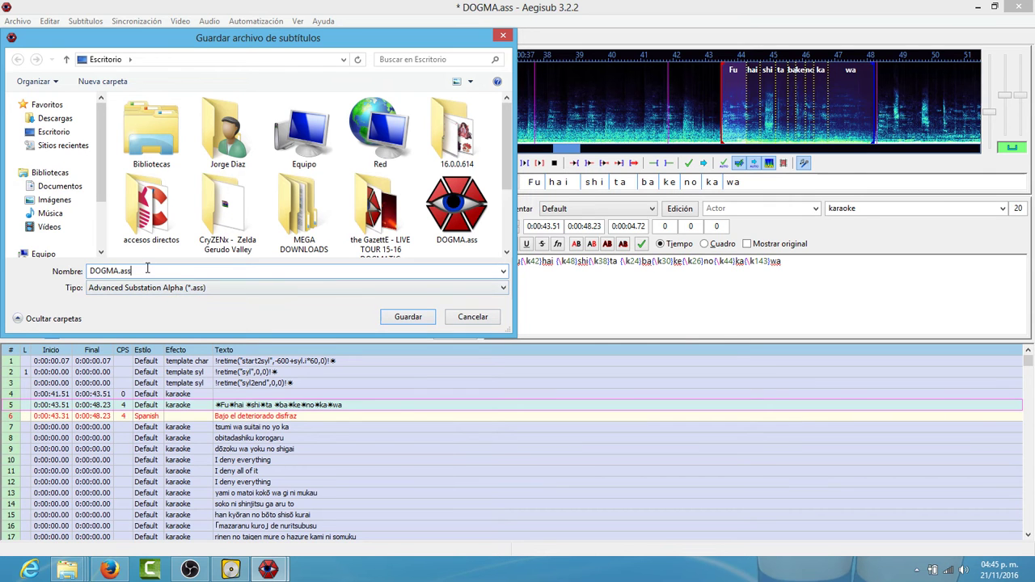
pyautogui.click(466, 316)
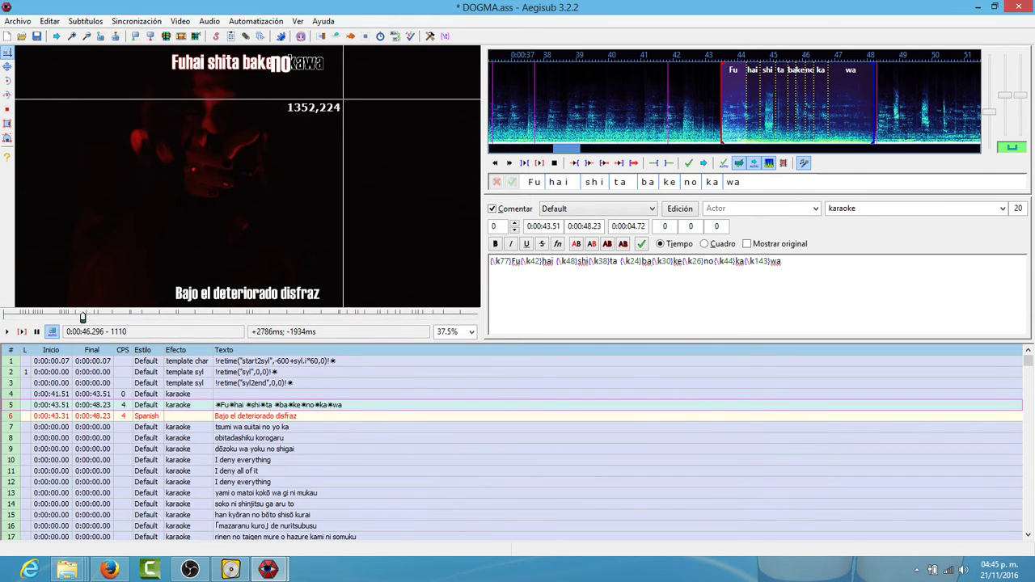
# Examine the code of the three template lines: start2syl, syl and syl2end.
pyautogui.click(301, 382)
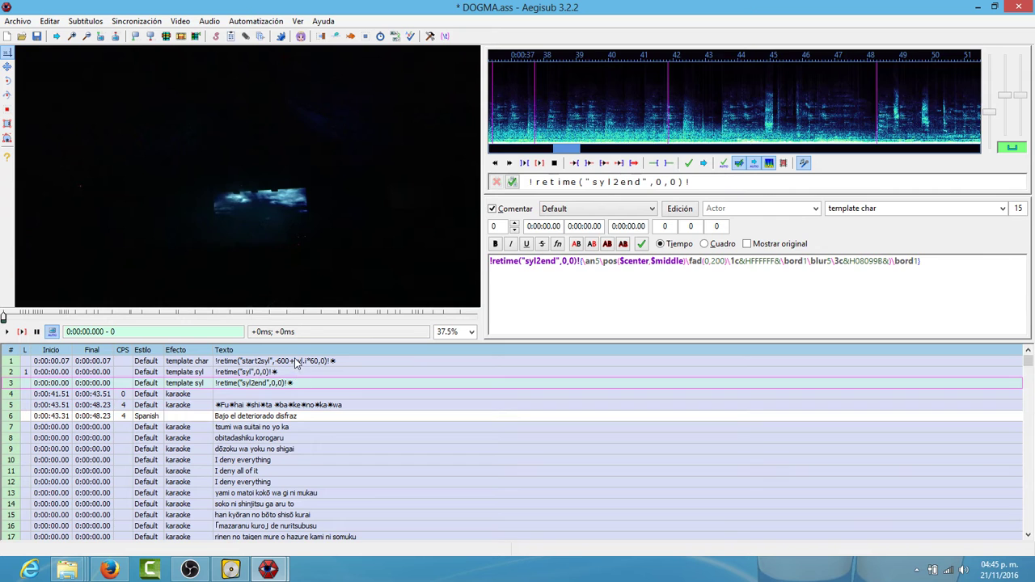
pyautogui.click(293, 361)
pyautogui.click(287, 374)
pyautogui.click(288, 384)
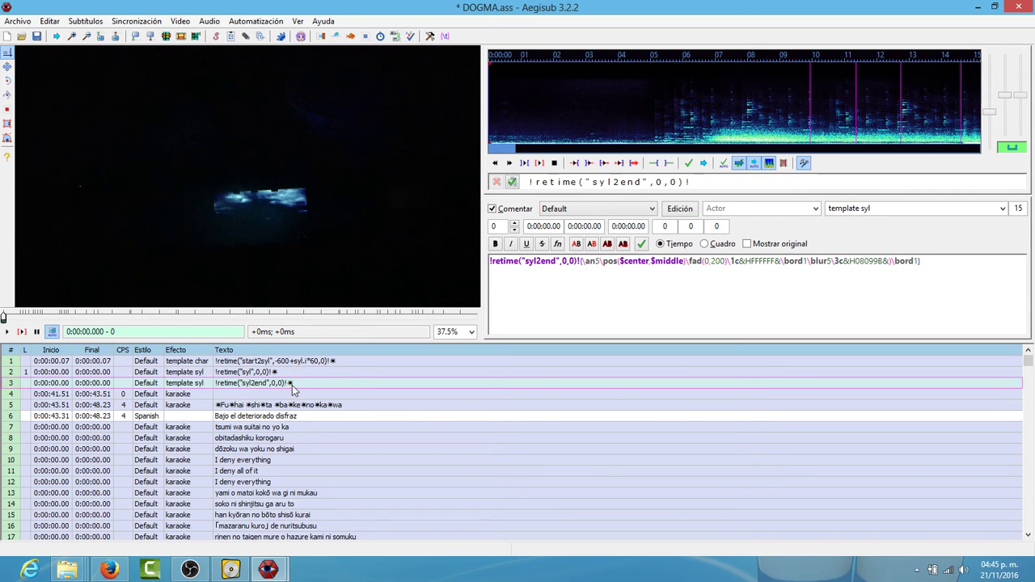
pyautogui.click(291, 373)
pyautogui.click(293, 361)
pyautogui.click(294, 372)
pyautogui.click(291, 384)
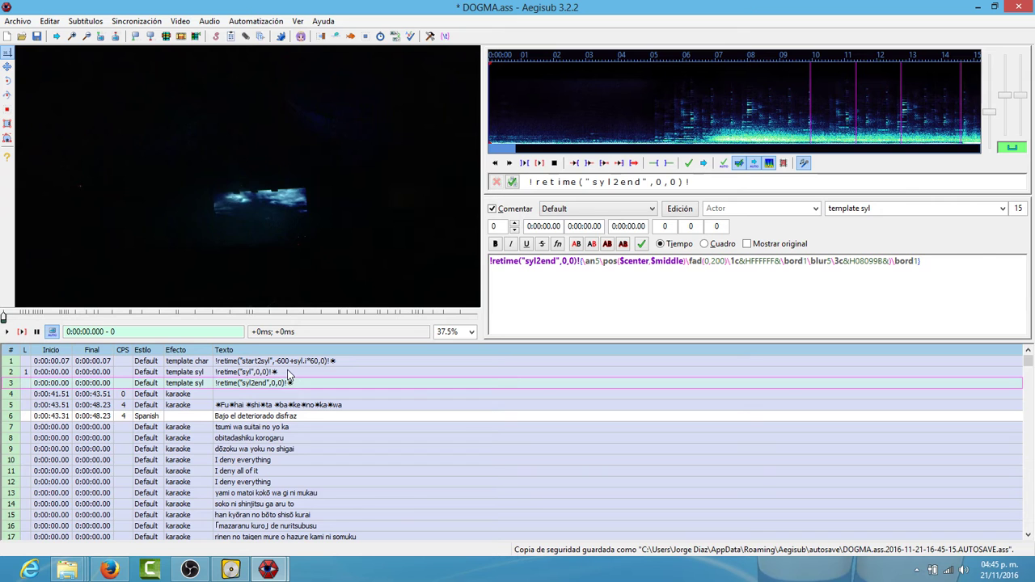
pyautogui.click(292, 372)
pyautogui.click(297, 361)
pyautogui.click(297, 373)
pyautogui.click(299, 383)
pyautogui.click(295, 372)
pyautogui.click(297, 384)
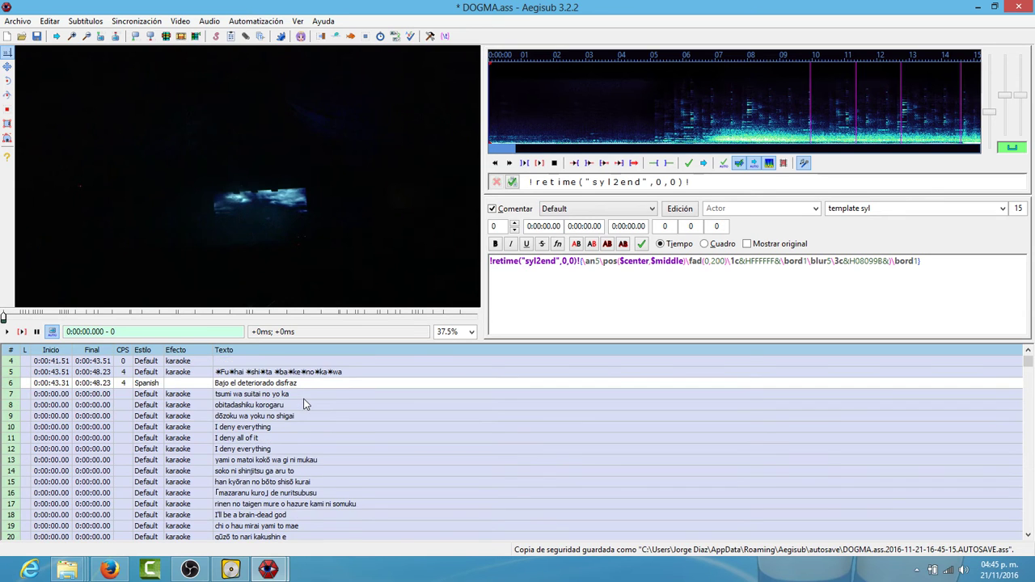
pyautogui.moveTo(1021, 7)
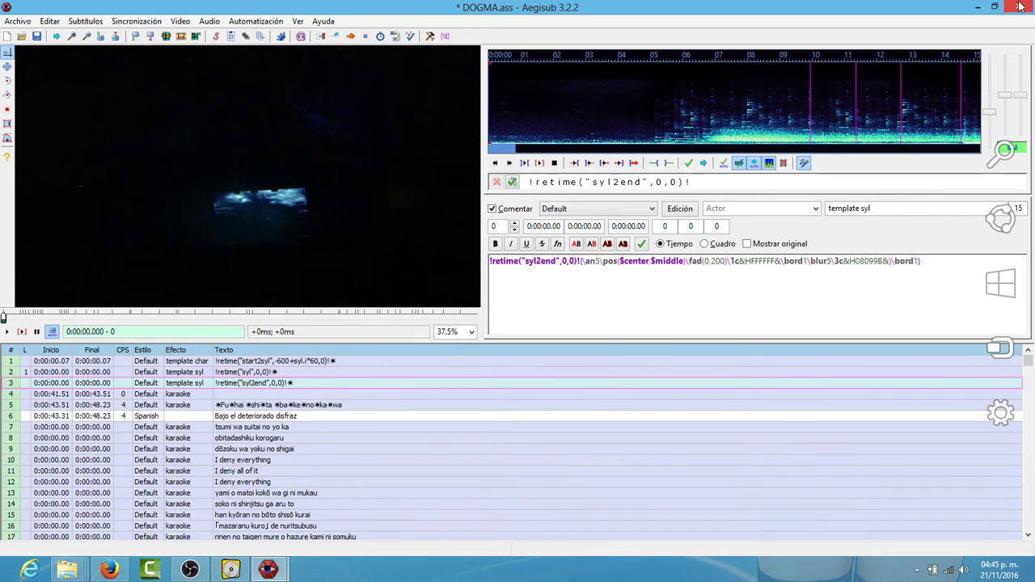
pyautogui.click(364, 38)
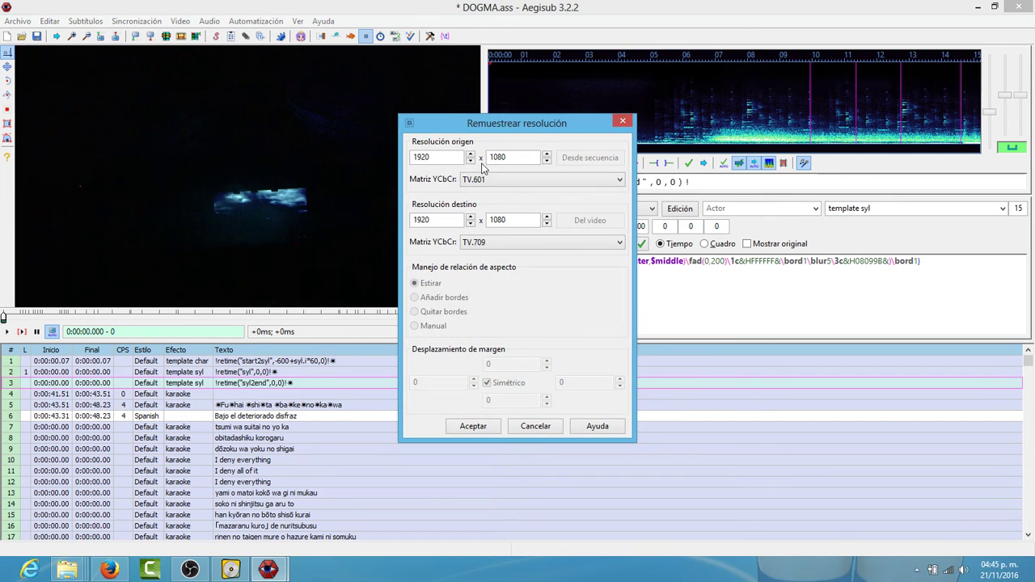
pyautogui.doubleClick(440, 156)
pyautogui.write('1920')
pyautogui.doubleClick(512, 156)
pyautogui.doubleClick(428, 218)
pyautogui.write('1920')
pyautogui.doubleClick(513, 223)
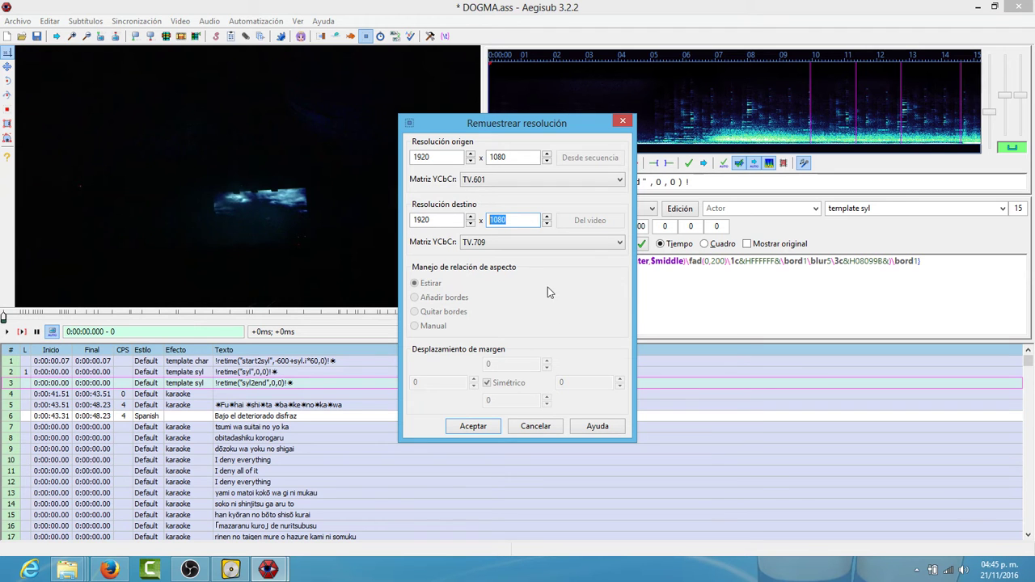
pyautogui.click(535, 426)
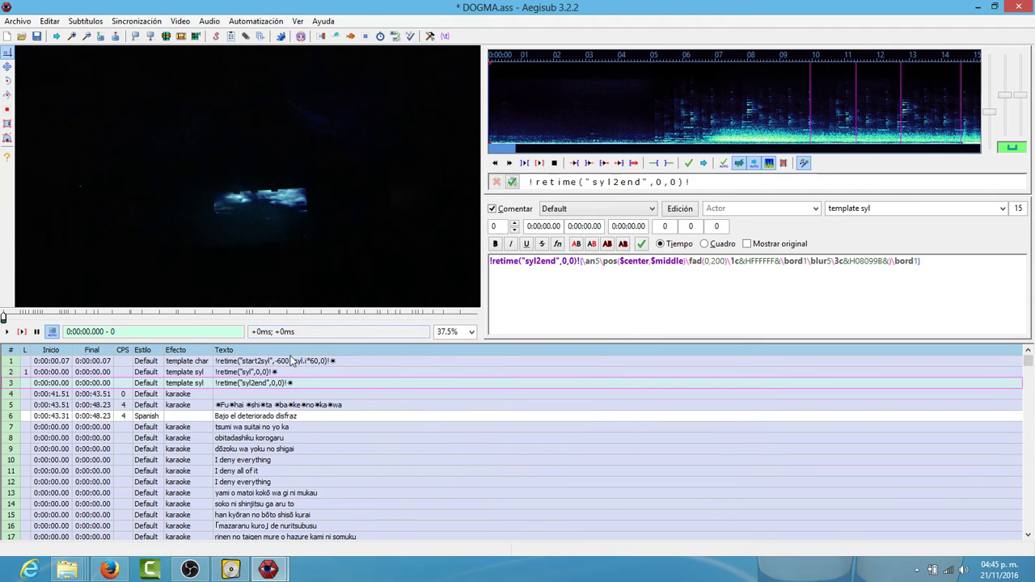
# Shift the start and end times of all rows backward by 0:00:01.30, and undo the shift.
pyautogui.click(267, 404)
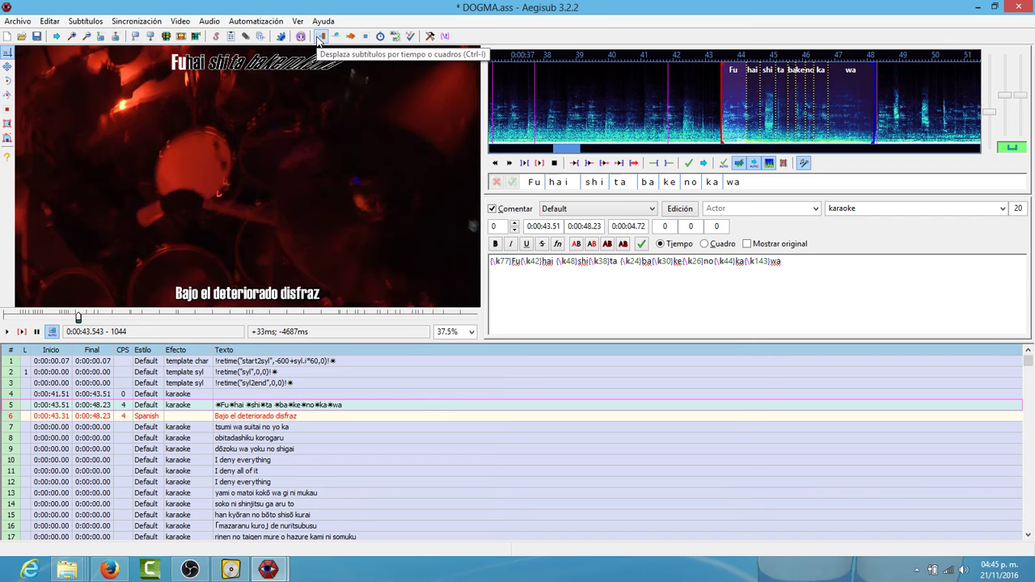
pyautogui.click(320, 36)
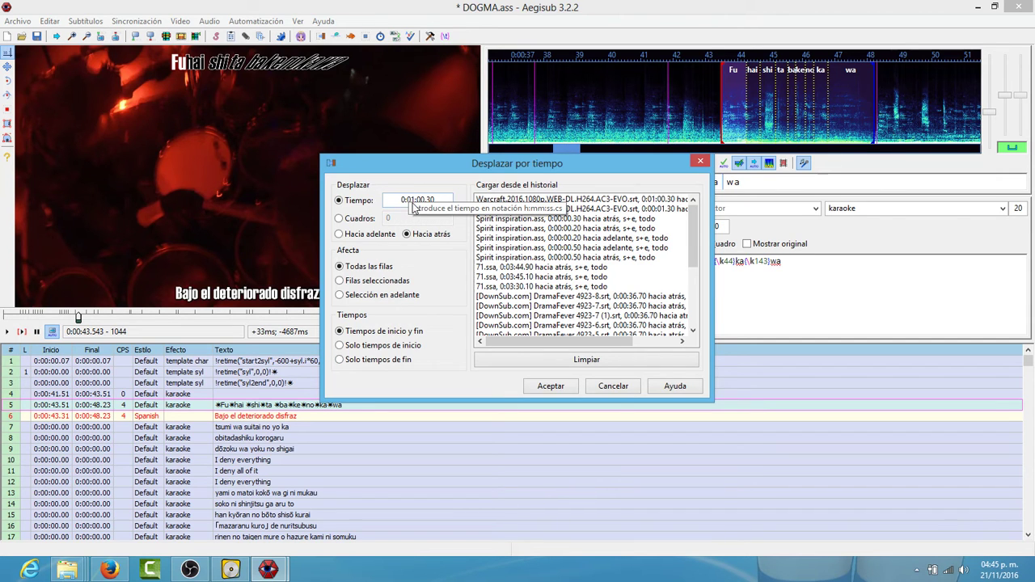
pyautogui.click(412, 199)
pyautogui.write('0')
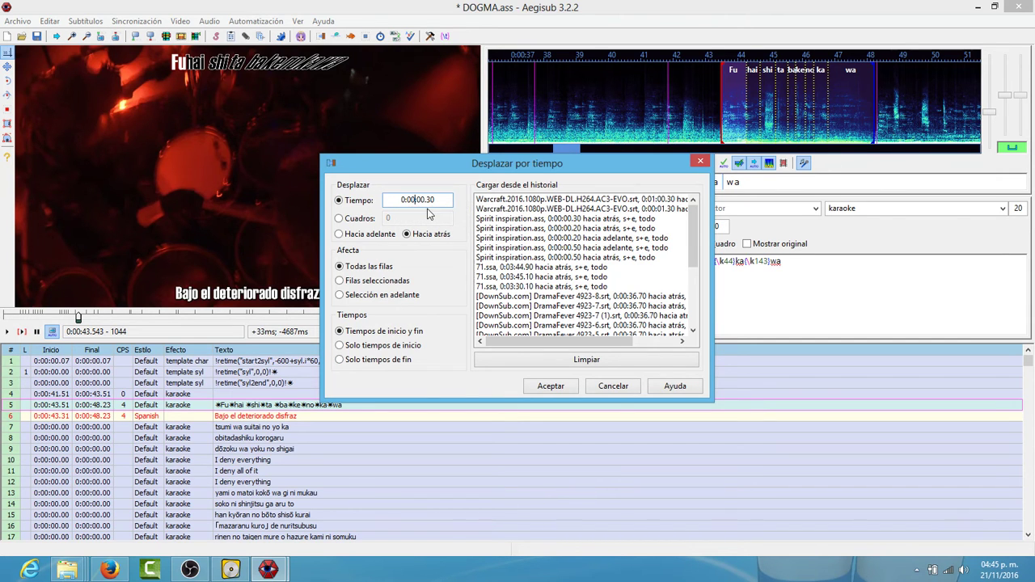
pyautogui.write('1')
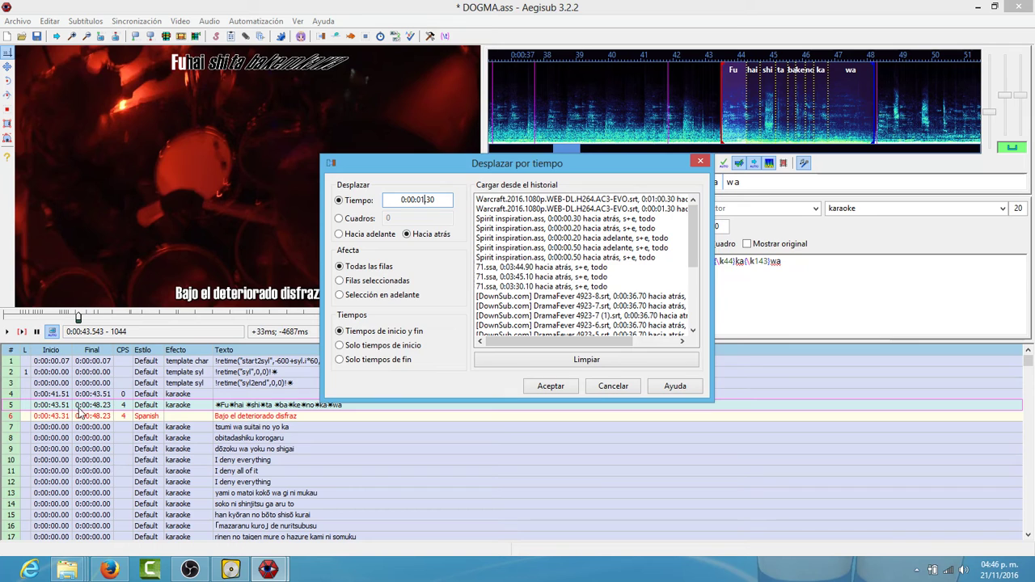
pyautogui.click(550, 386)
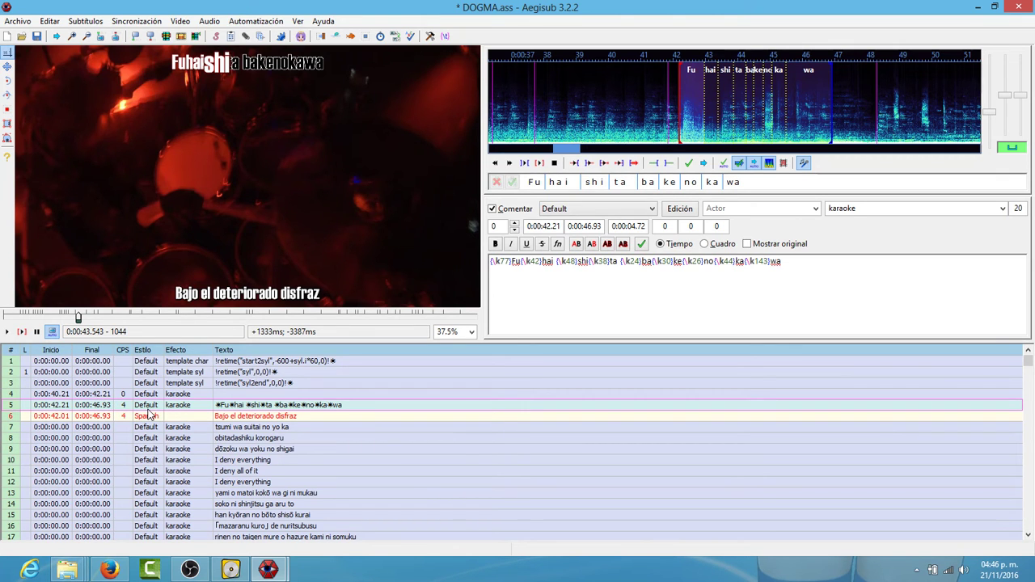
pyautogui.hotkey('ctrl', 'z')
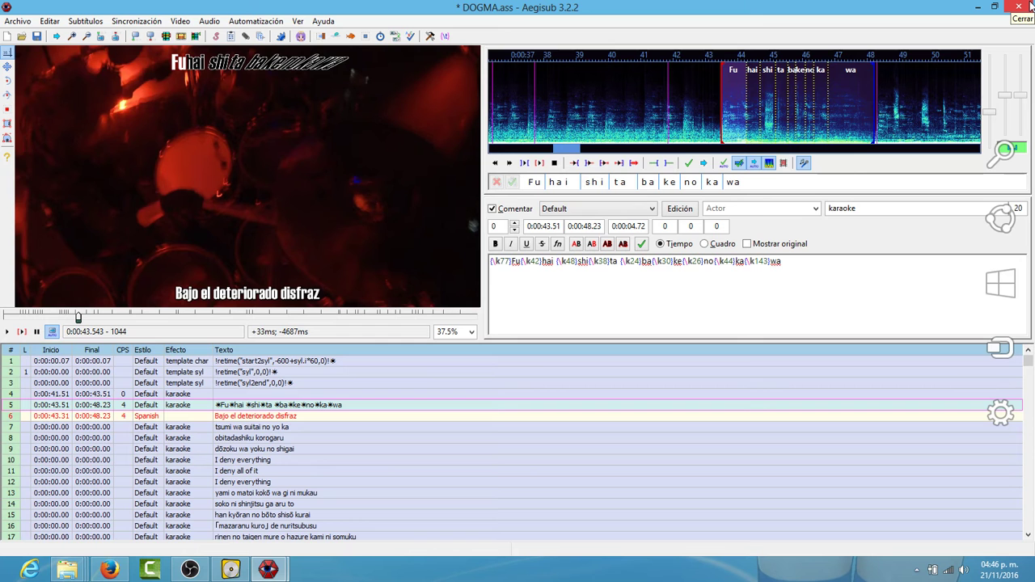
# Close the DOGMA.ass session and look through the template and karaoke lines of the finished dogma.ass.
pyautogui.click(1018, 6)
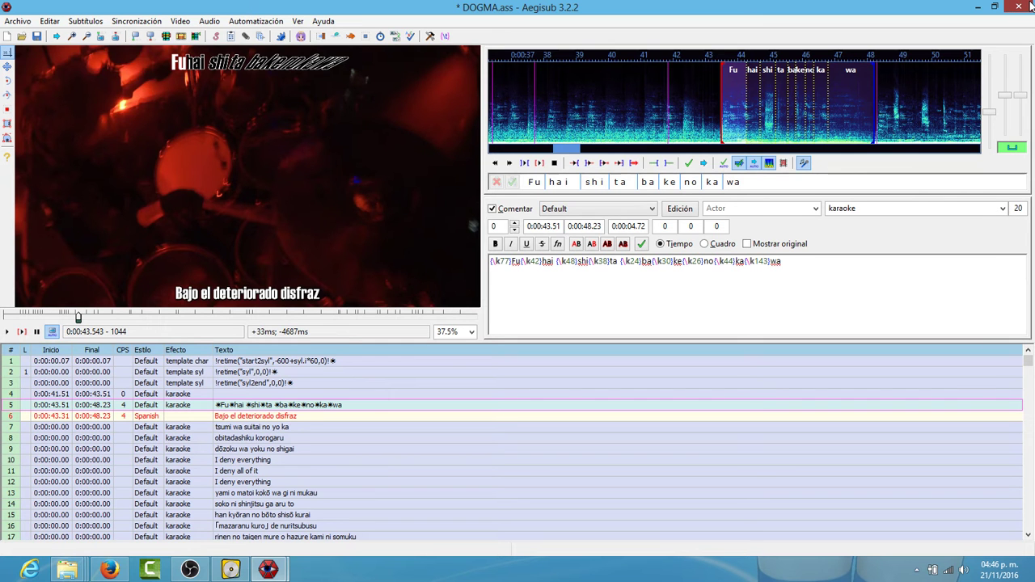
pyautogui.click(575, 281)
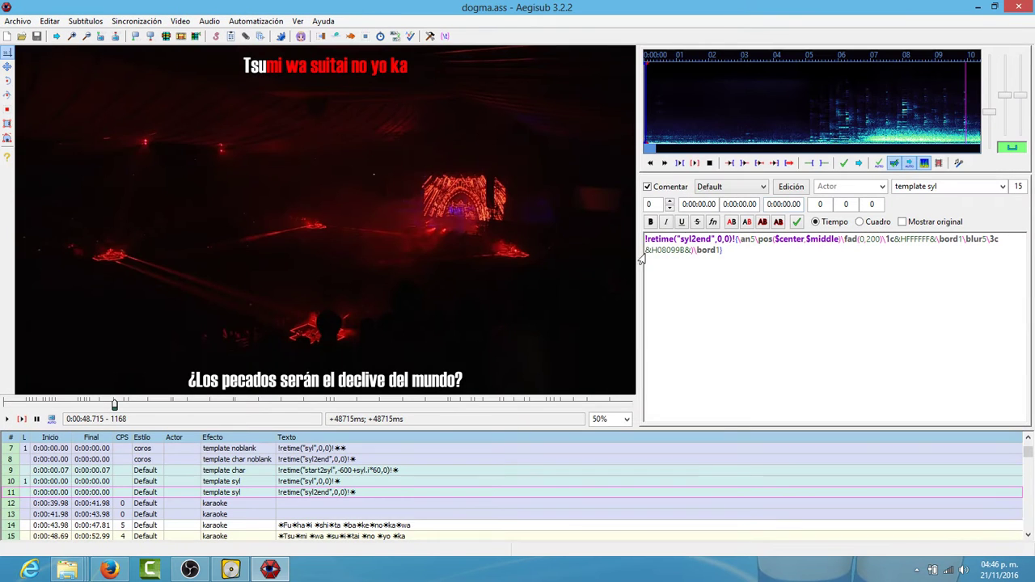
pyautogui.click(457, 481)
pyautogui.scroll(-2, 457, 485)
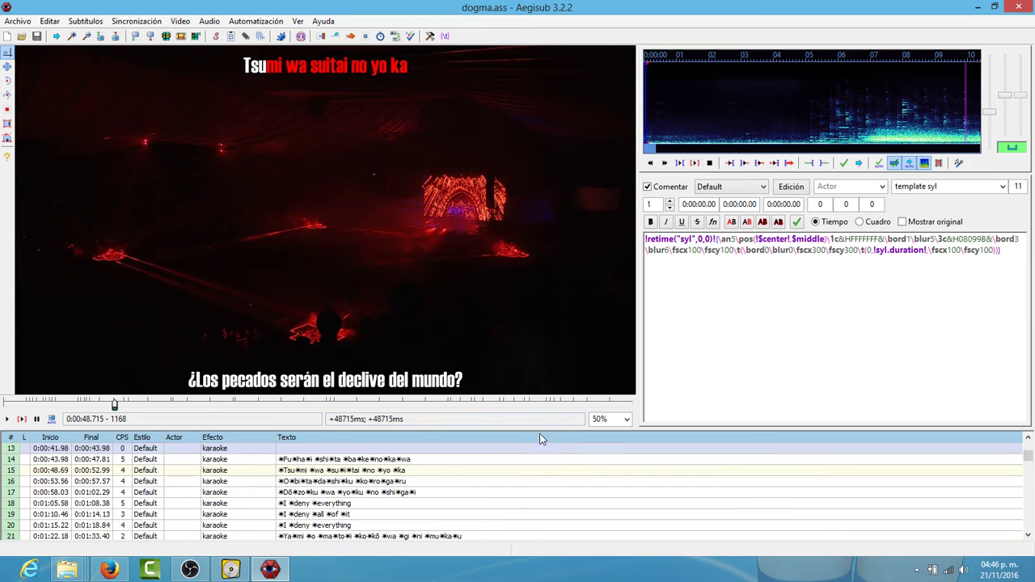
# Close dogma.ass and the concert folder window, and switch to RipBot264.
pyautogui.click(1018, 7)
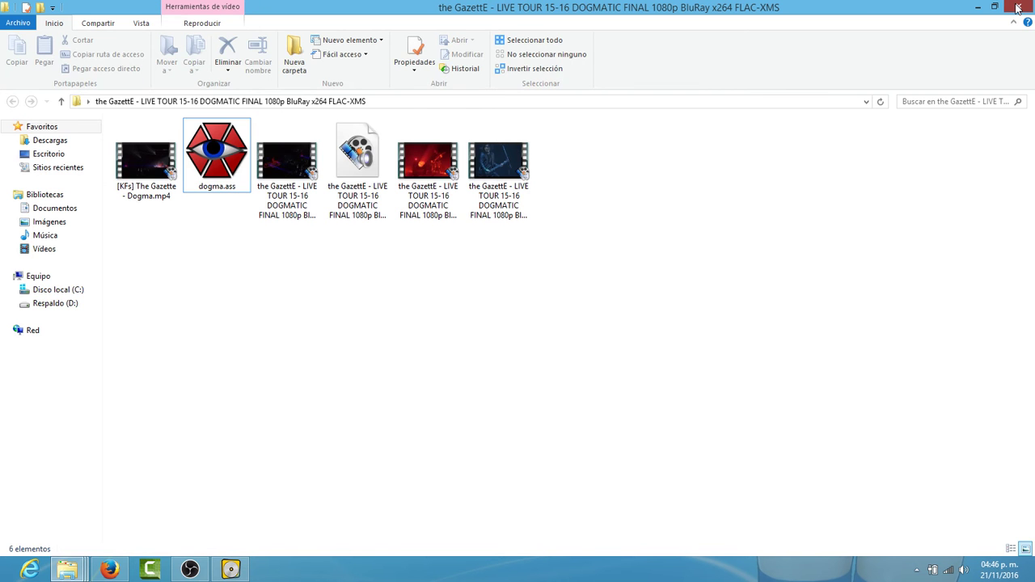
pyautogui.click(1017, 8)
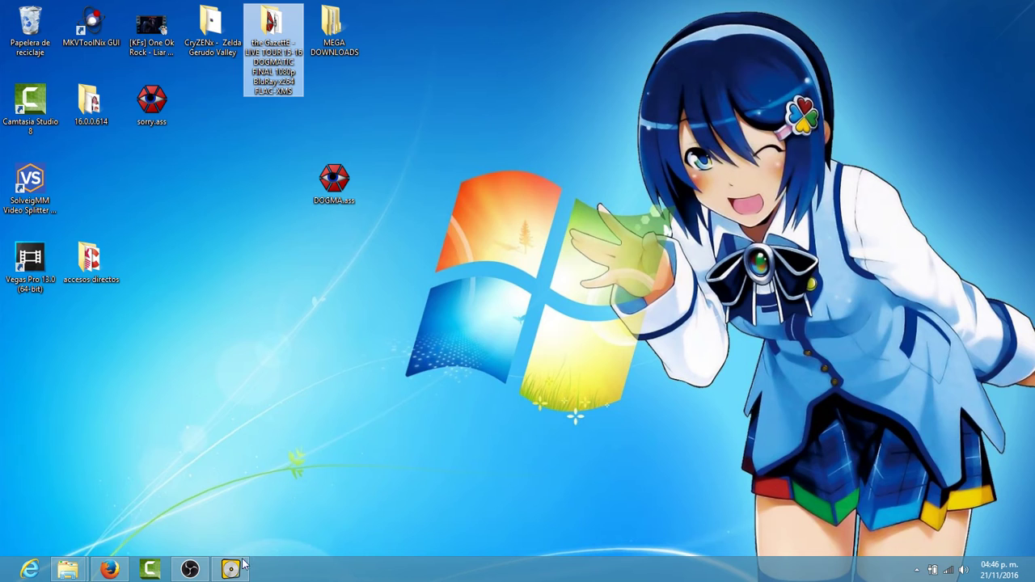
pyautogui.moveTo(241, 558)
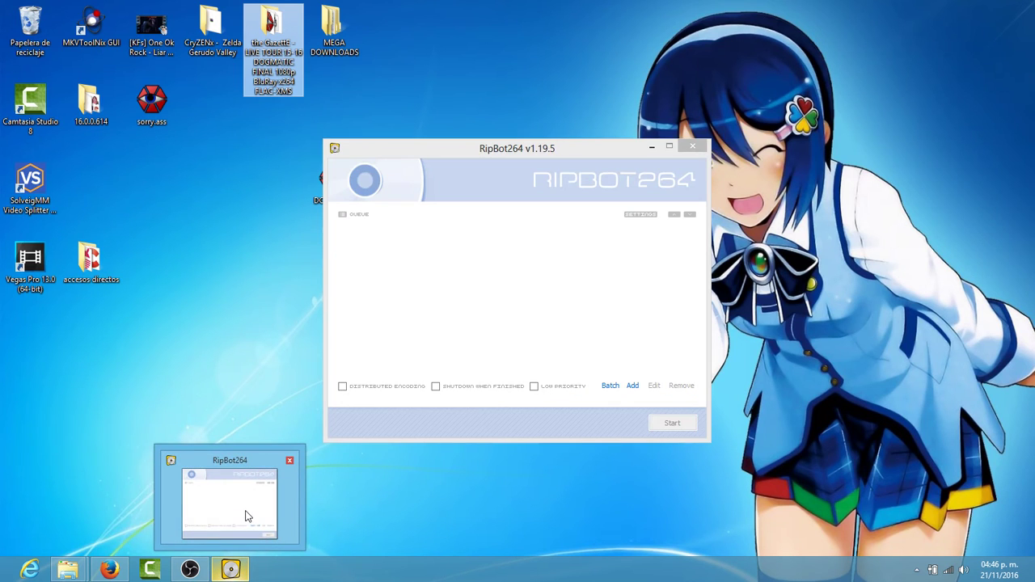
pyautogui.click(247, 516)
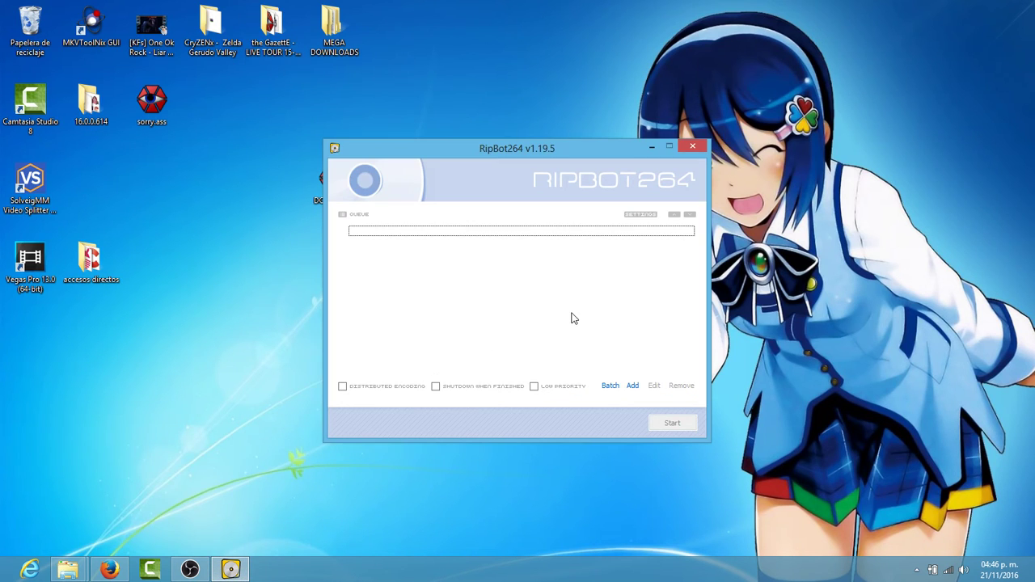
# Add an encoding job using the second video in the desktop's the GazettE - LIVE TOUR 15-16 folder as source.
pyautogui.click(633, 386)
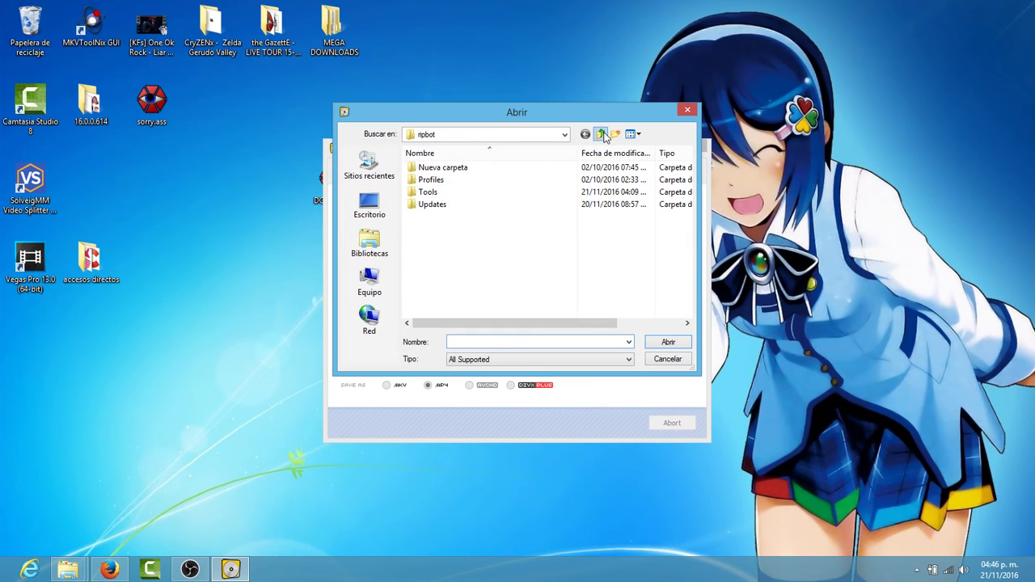
pyautogui.click(602, 134)
pyautogui.click(601, 135)
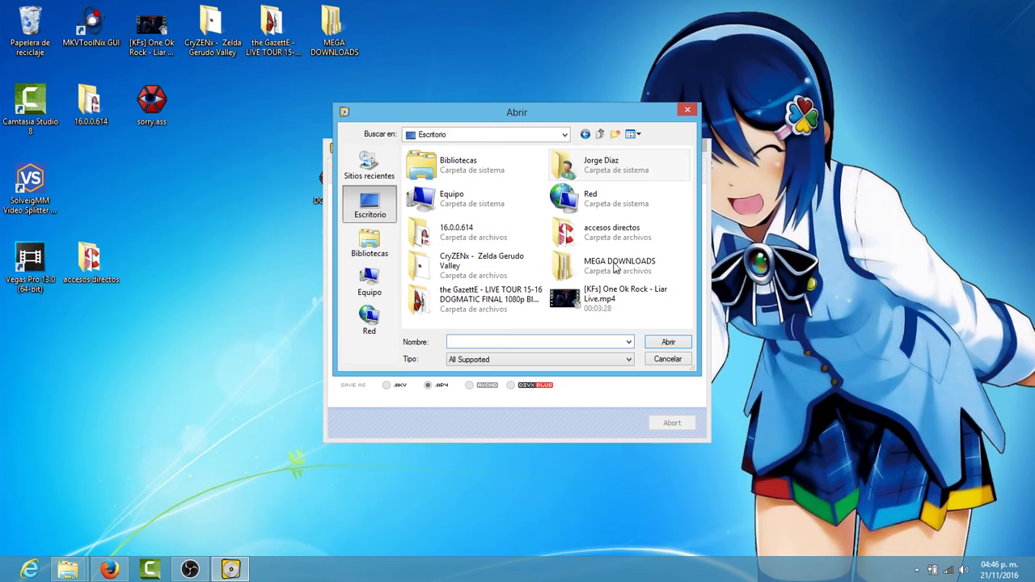
pyautogui.doubleClick(472, 307)
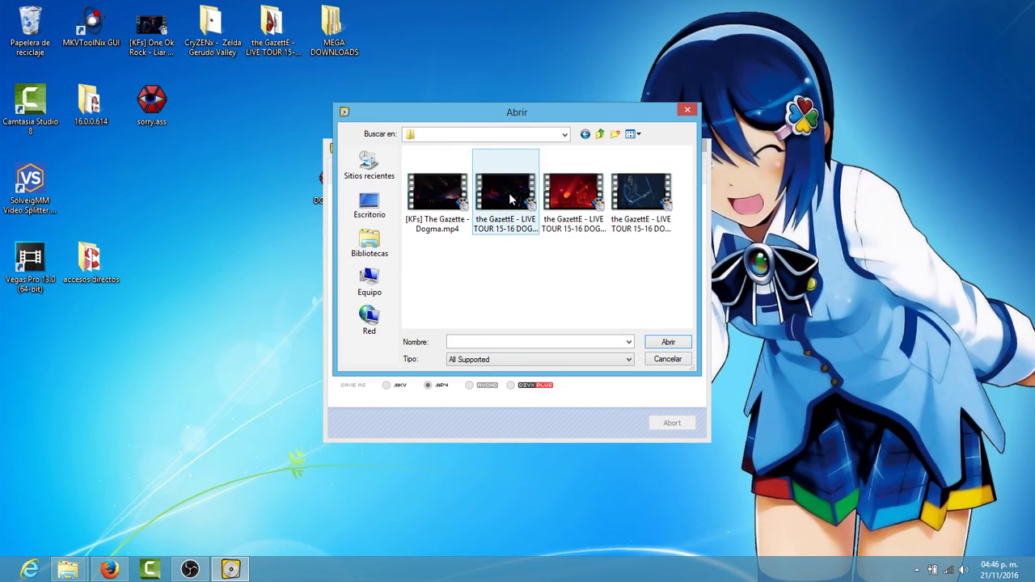
pyautogui.doubleClick(510, 198)
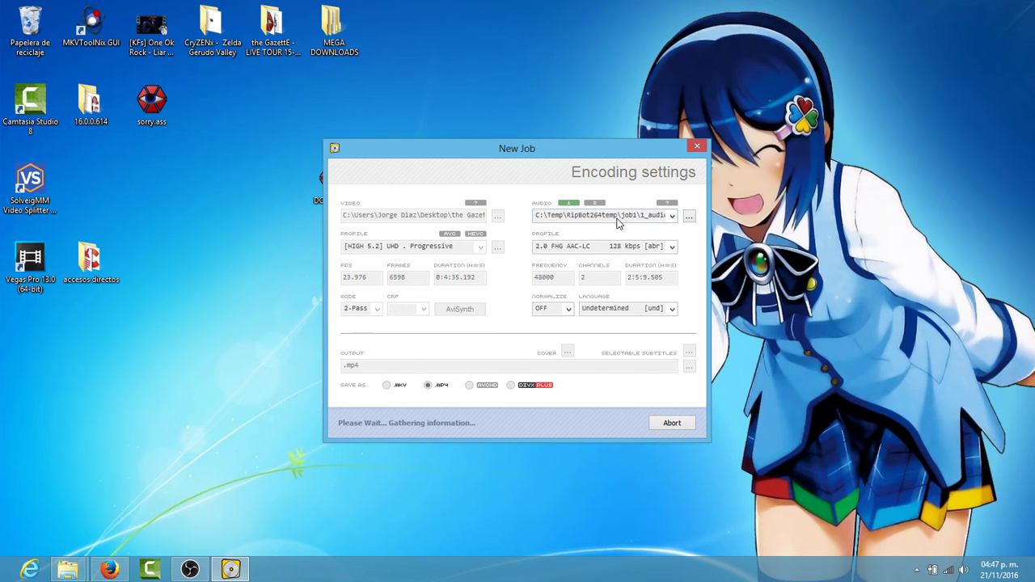
# Leave the audio source unchanged, open the desktop's the GazettE - LIVE TOUR 15-16 folder and launch Mobile Media Converter.
pyautogui.click(688, 217)
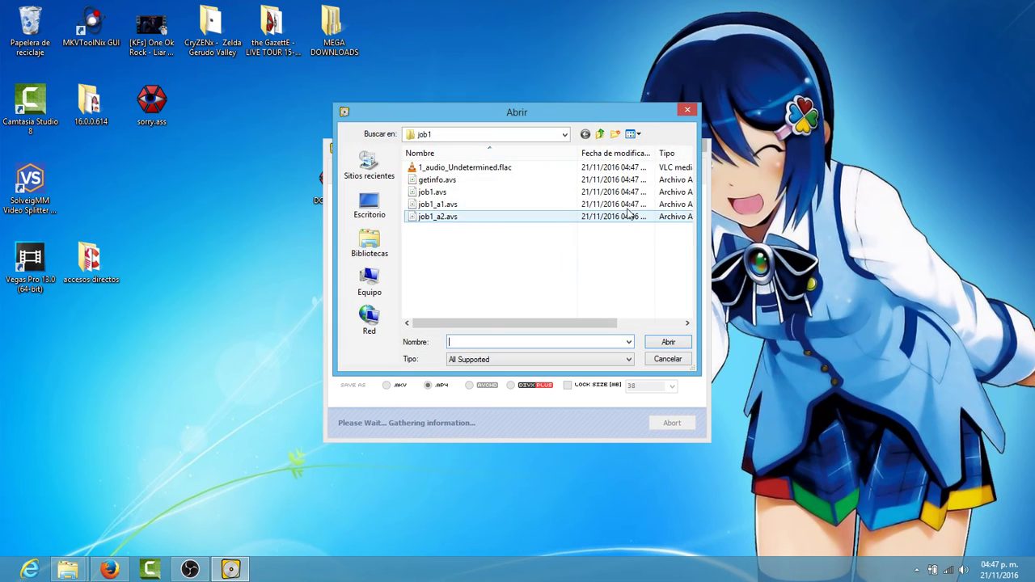
pyautogui.click(687, 109)
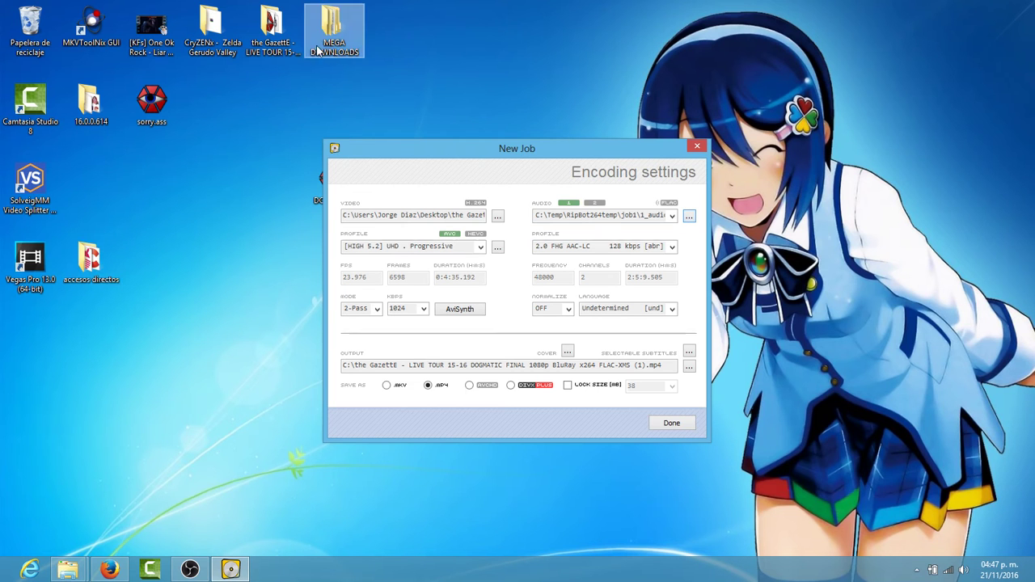
pyautogui.click(273, 41)
pyautogui.doubleClick(274, 41)
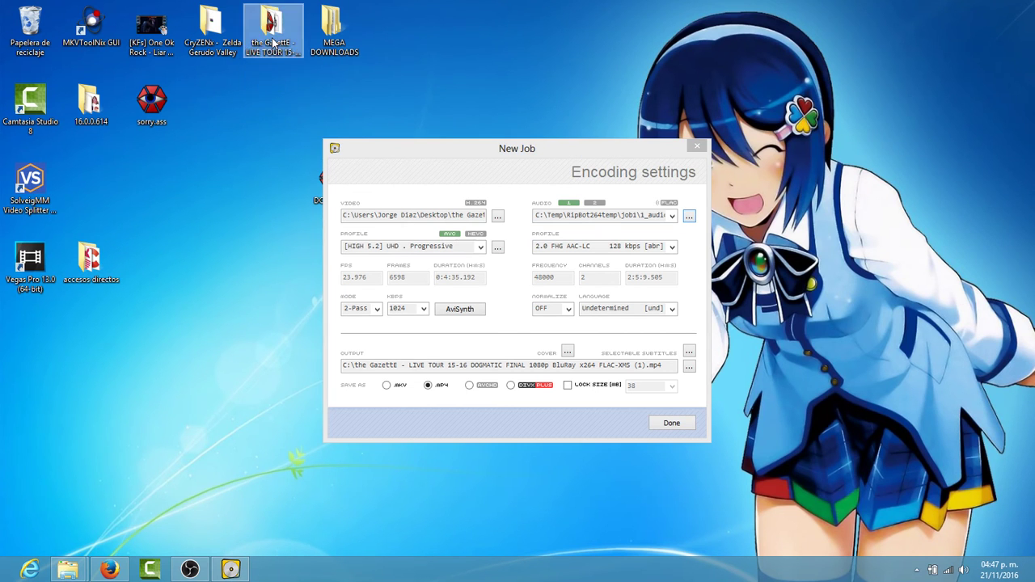
pyautogui.click(8, 574)
pyautogui.write('mobile')
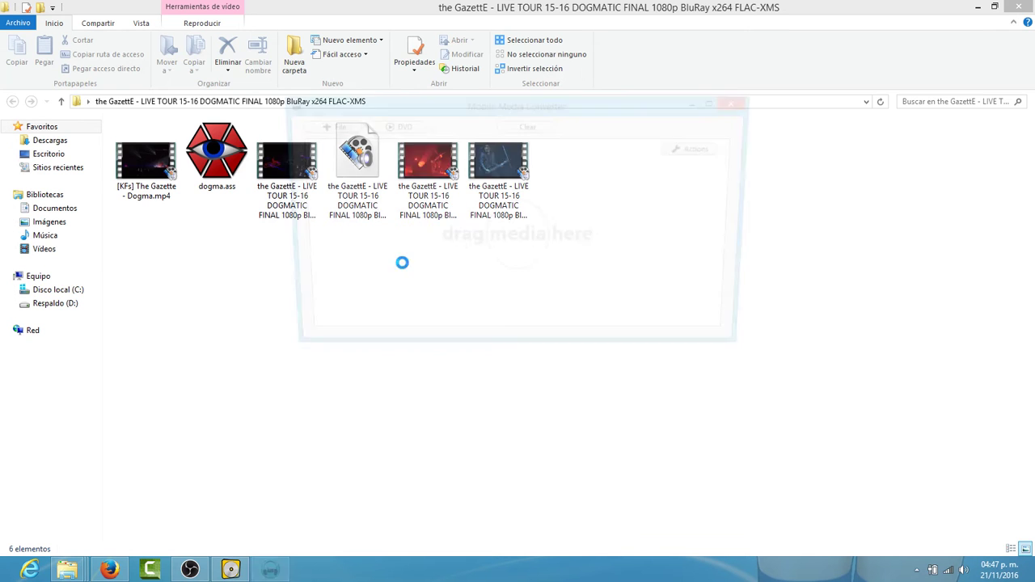
# Add the concert clip ending in (1).mkv to Mobile Media Converter and choose MP3 Audio as the conversion format.
pyautogui.moveTo(479, 112); pyautogui.dragTo(684, 105)
pyautogui.click(410, 198)
pyautogui.moveTo(287, 194); pyautogui.dragTo(715, 247)
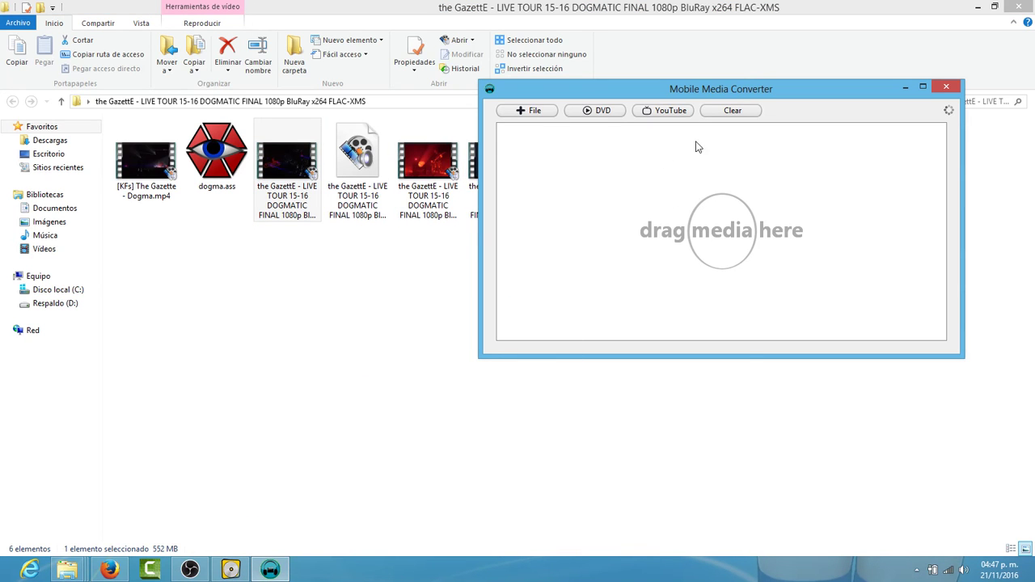
pyautogui.moveTo(658, 94); pyautogui.dragTo(598, 102)
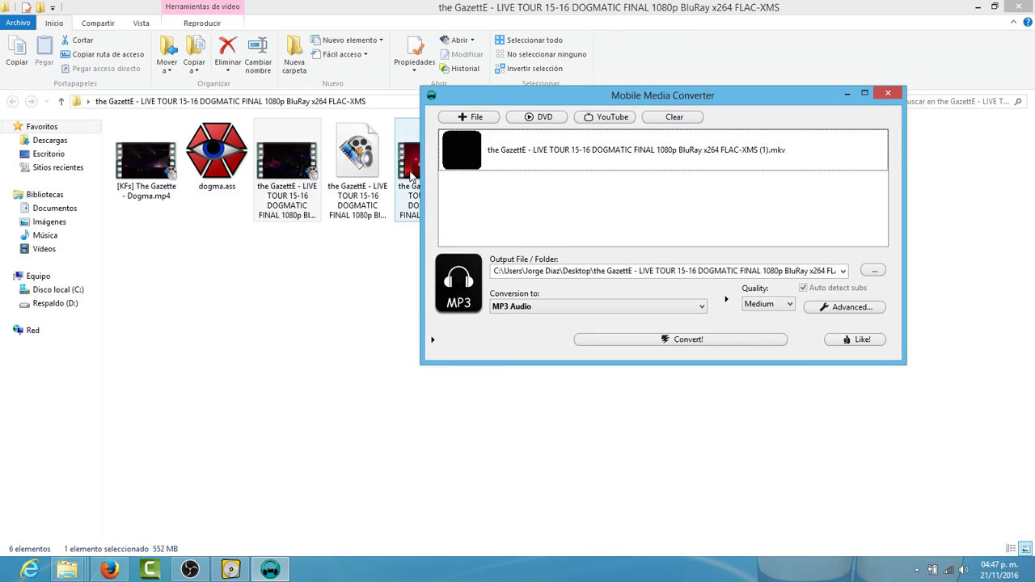
pyautogui.click(636, 309)
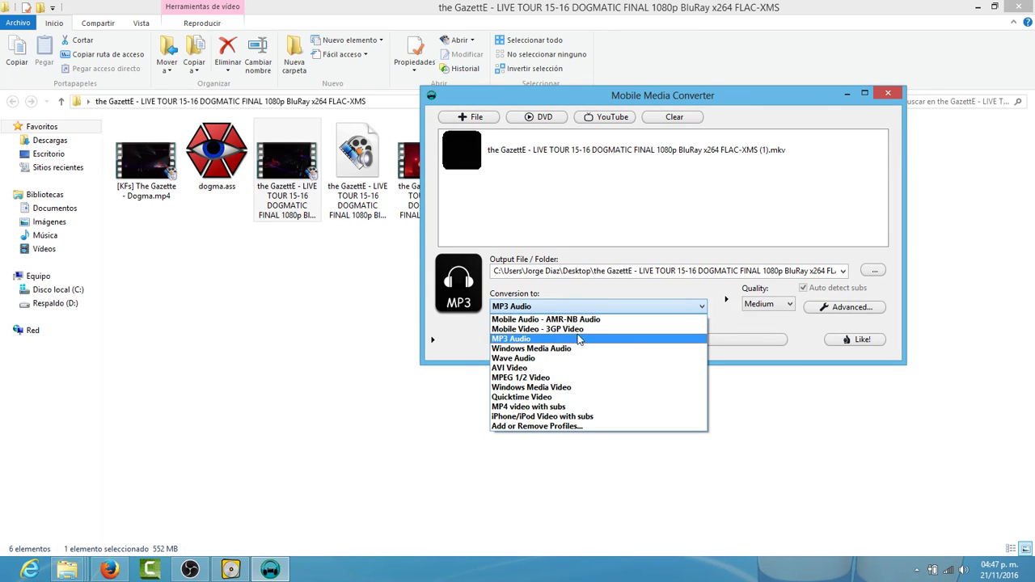
pyautogui.click(582, 339)
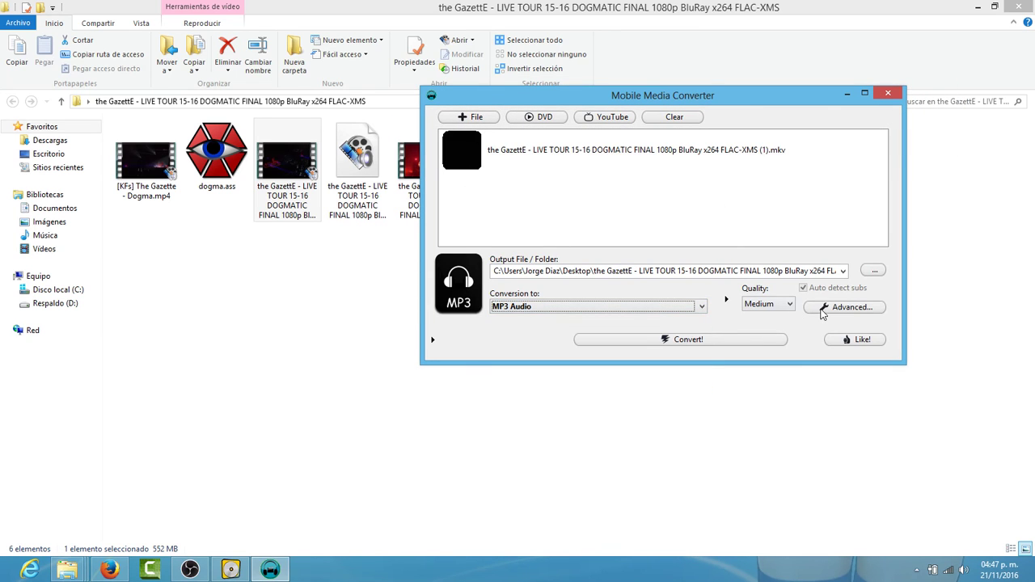
# Configure the MP3 conversion with a 320k audio bitrate and a 48000 audio frequency.
pyautogui.click(841, 307)
pyautogui.doubleClick(473, 166)
pyautogui.write('3')
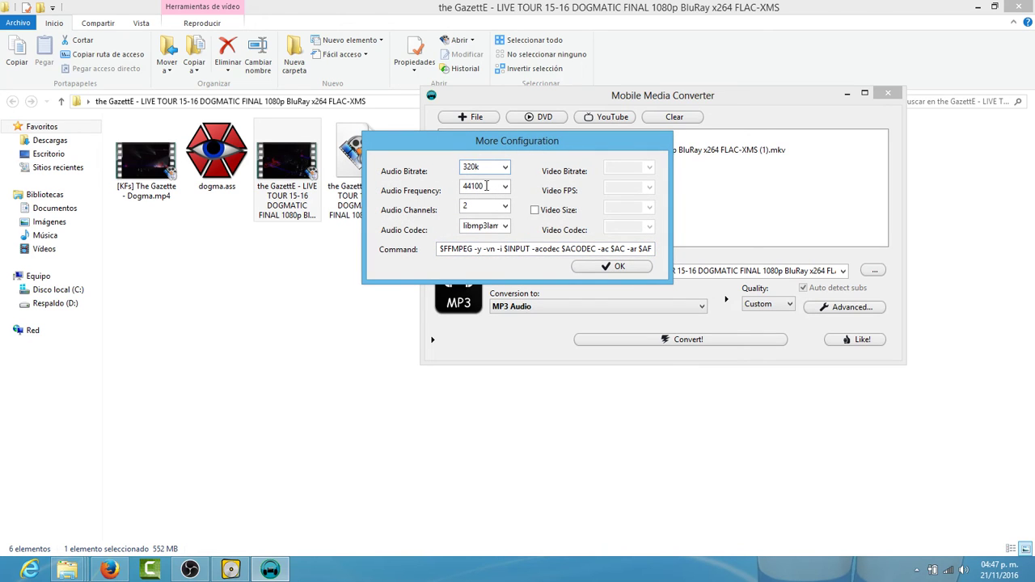
pyautogui.write('20')
pyautogui.click(470, 186)
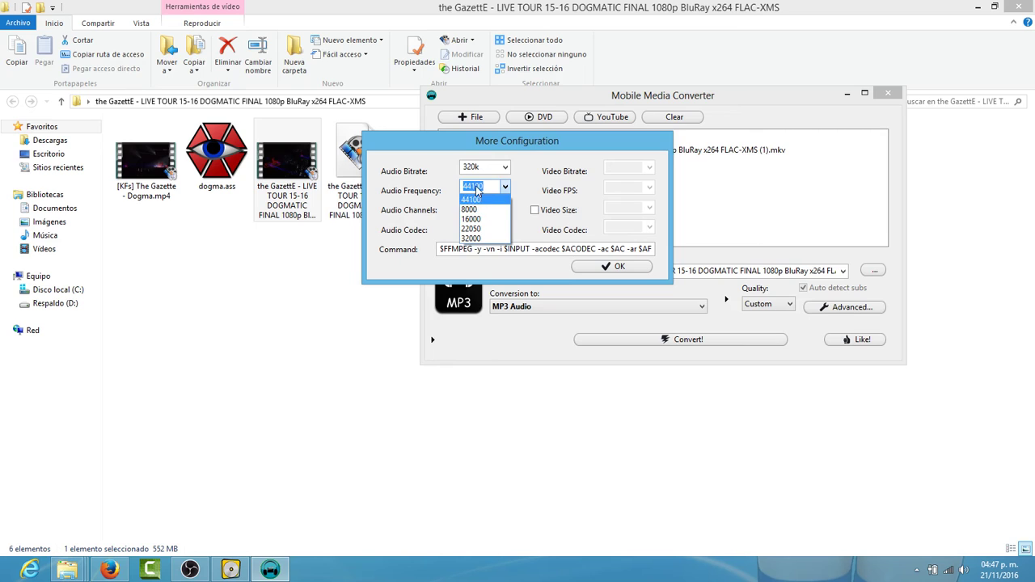
pyautogui.click(473, 182)
pyautogui.click(469, 186)
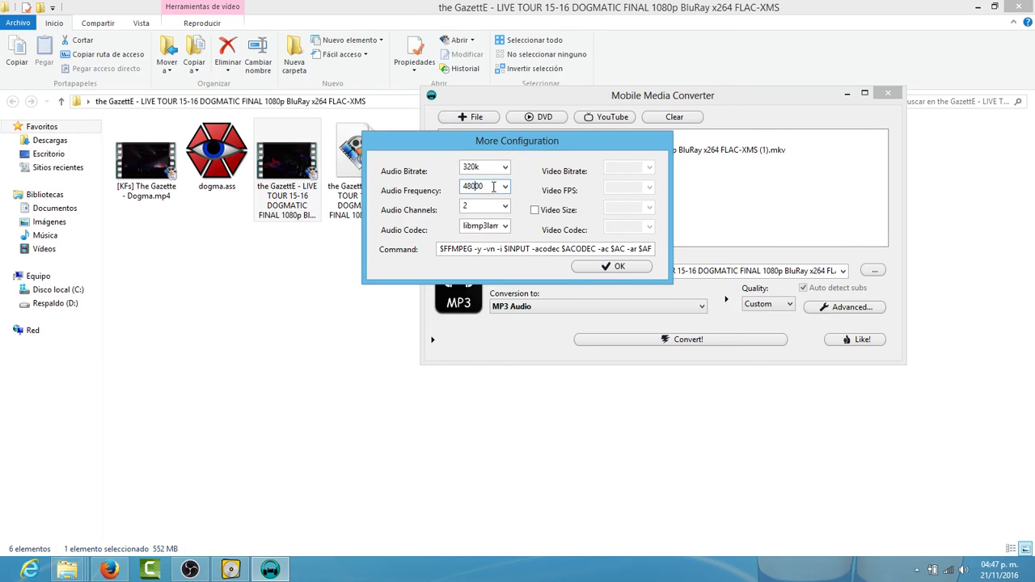
pyautogui.click(610, 266)
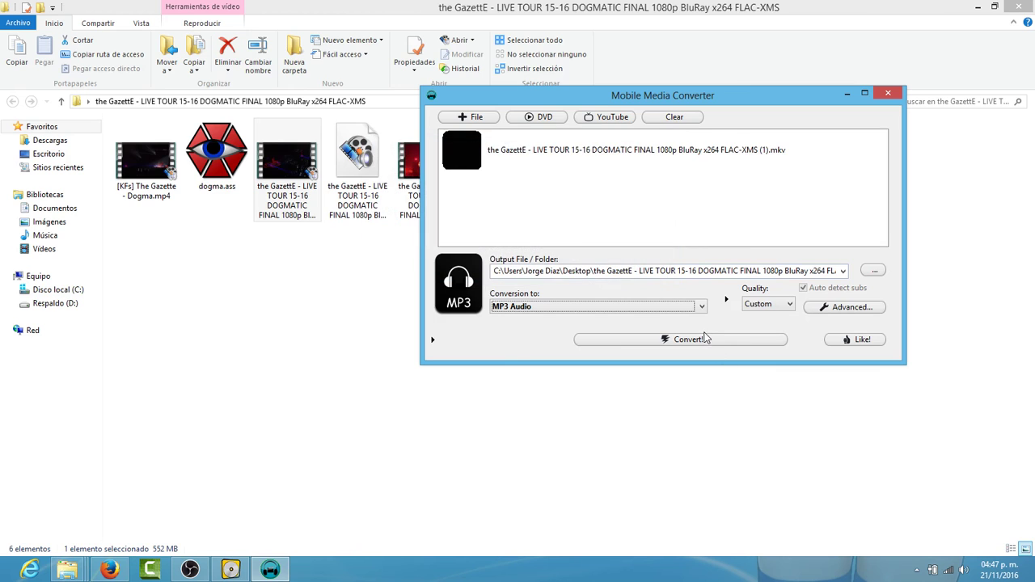
# Start converting the clip to MP3, cancel the running conversion and close the converter.
pyautogui.click(715, 340)
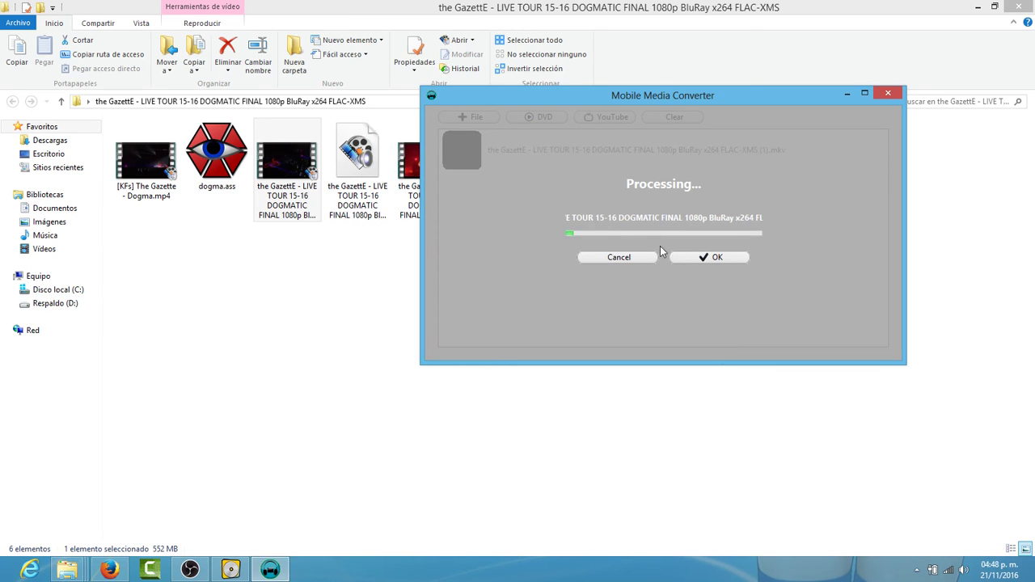
pyautogui.click(633, 261)
pyautogui.click(888, 93)
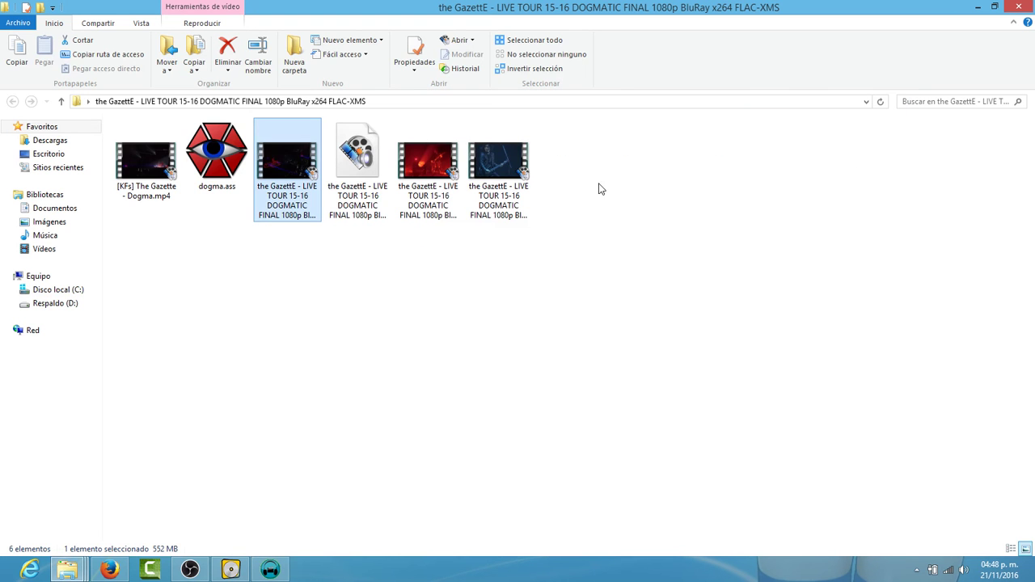
# Switch to RipBot264 and set the MP3 from the desktop's concert folder as the job's audio source.
pyautogui.click(230, 569)
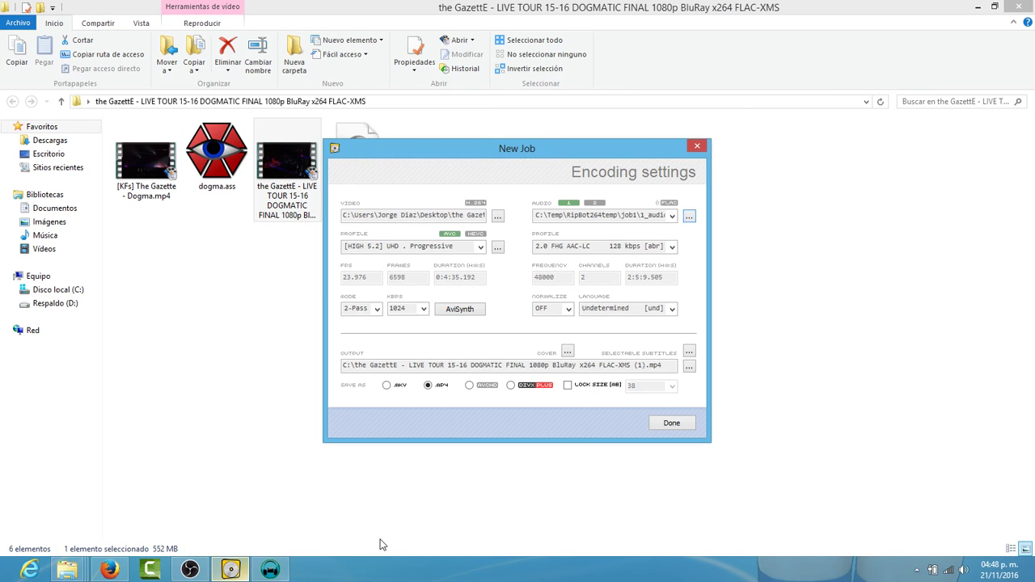
pyautogui.click(690, 220)
pyautogui.click(600, 135)
pyautogui.click(600, 134)
pyautogui.click(601, 134)
pyautogui.click(601, 135)
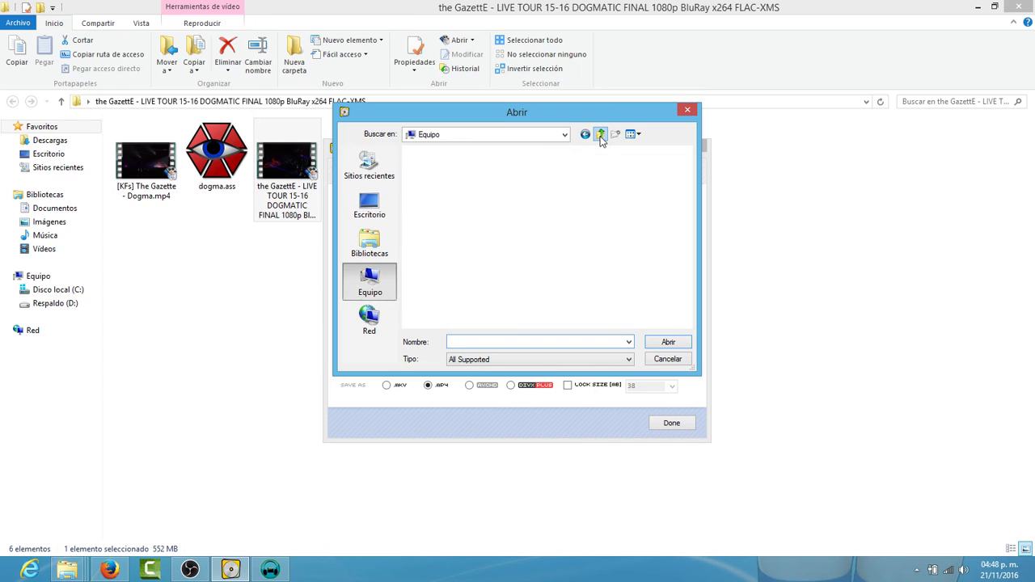
pyautogui.click(600, 134)
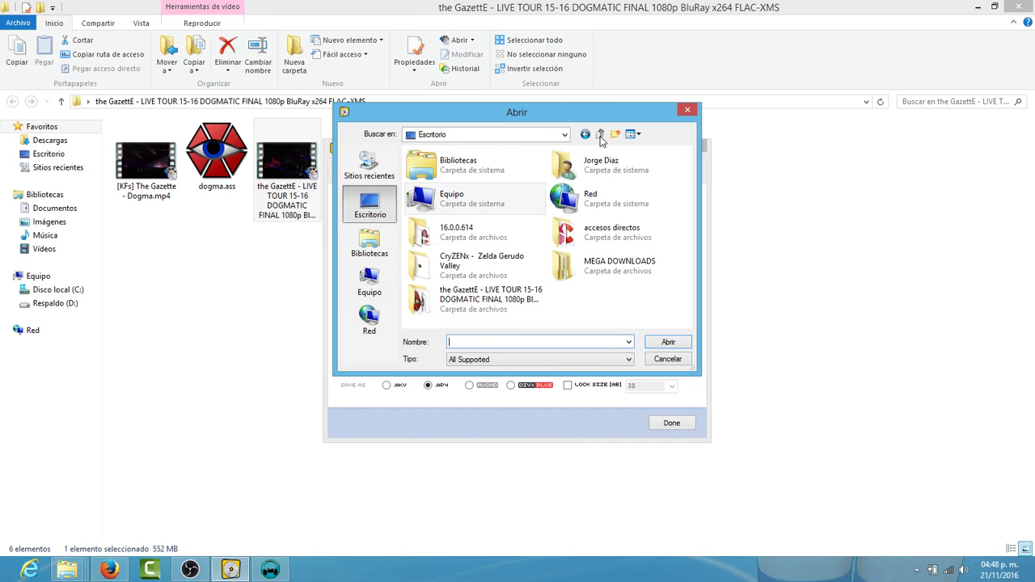
pyautogui.doubleClick(496, 296)
pyautogui.click(453, 167)
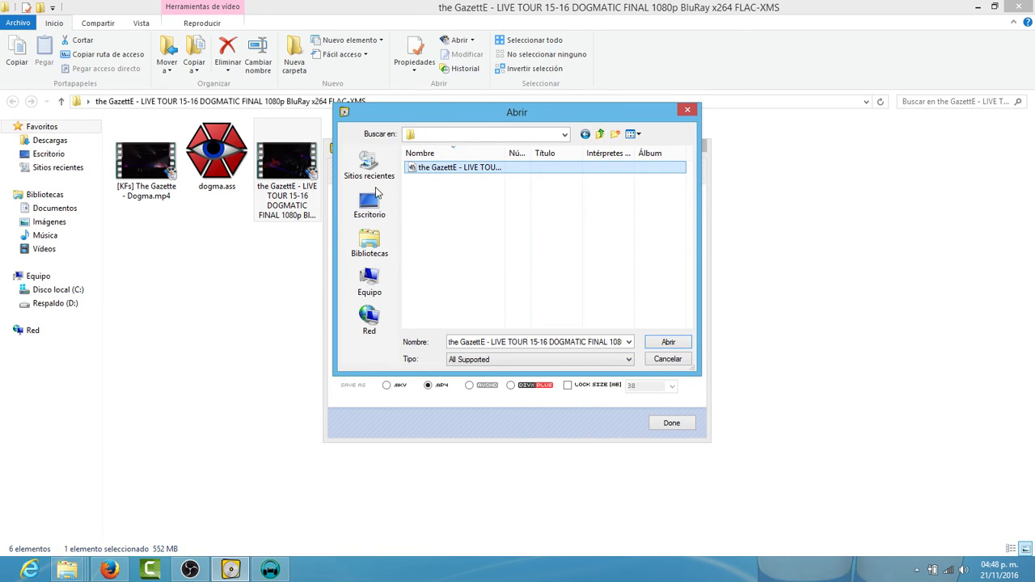
pyautogui.doubleClick(461, 169)
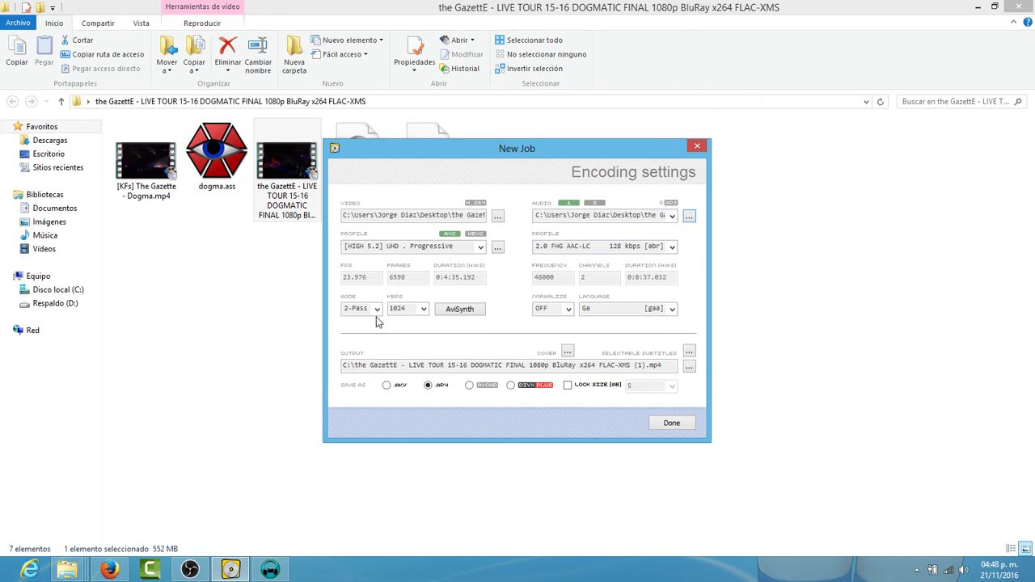
# Review the audio and video profile options, keeping 2.0 FHG AAC-LC 128 kbps and [HIGH 5.2] UHD . Progressive.
pyautogui.moveTo(370, 158); pyautogui.dragTo(566, 124)
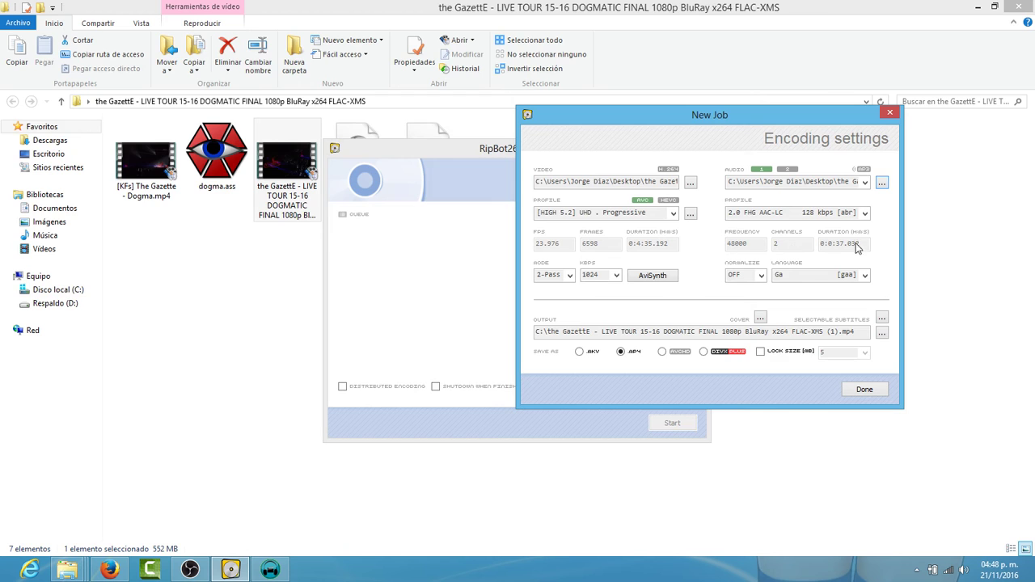
pyautogui.click(864, 213)
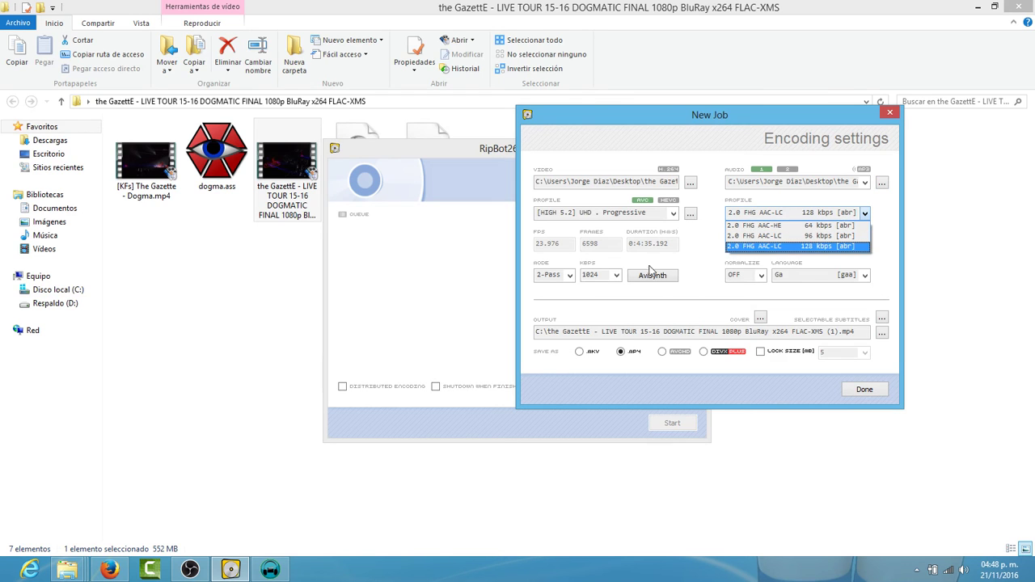
pyautogui.click(579, 251)
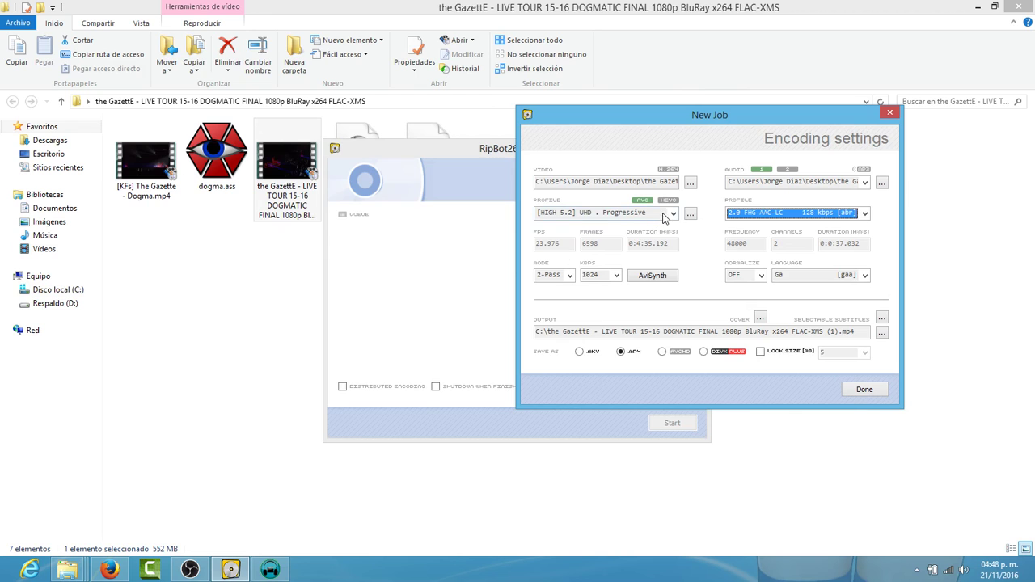
pyautogui.click(672, 213)
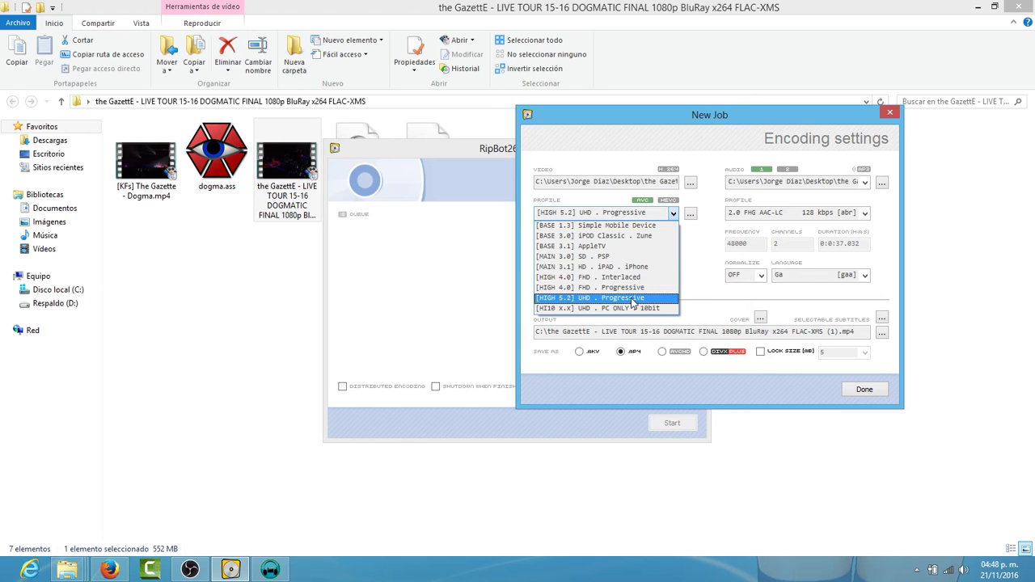
pyautogui.click(633, 301)
# Try the CQ encoding mode and return the mode to 2-Pass.
pyautogui.click(567, 278)
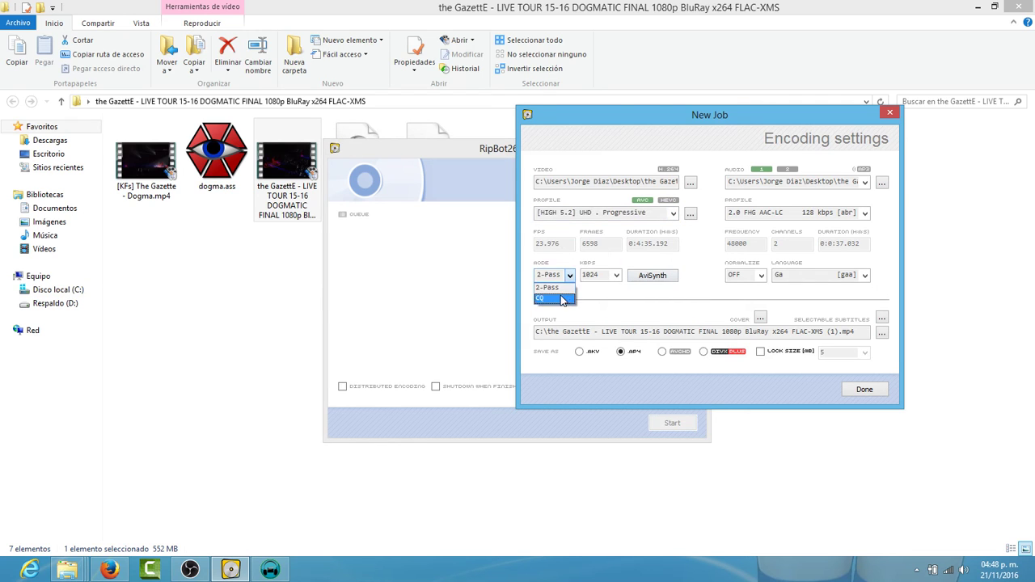
pyautogui.click(564, 300)
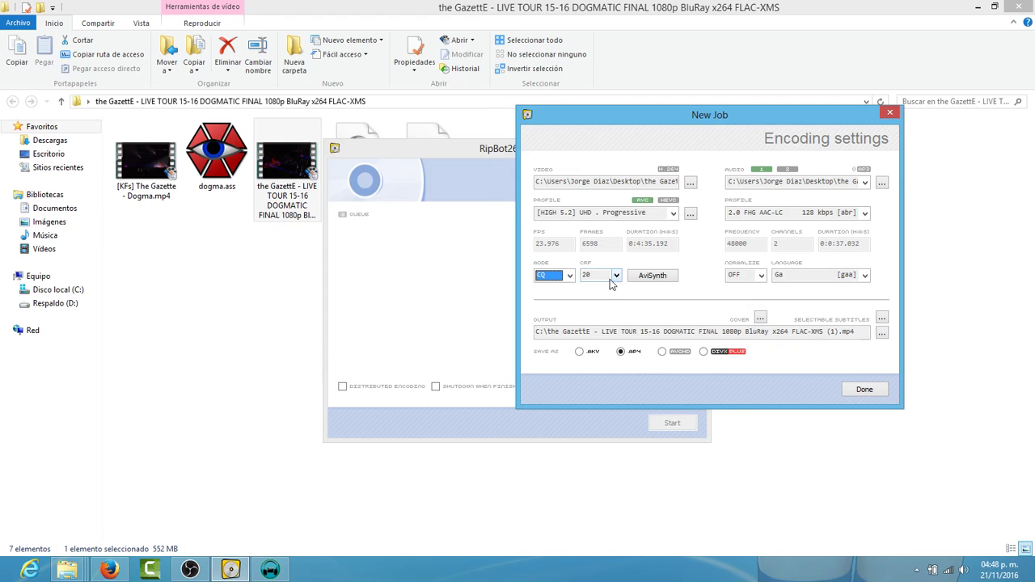
pyautogui.click(571, 279)
pyautogui.click(568, 288)
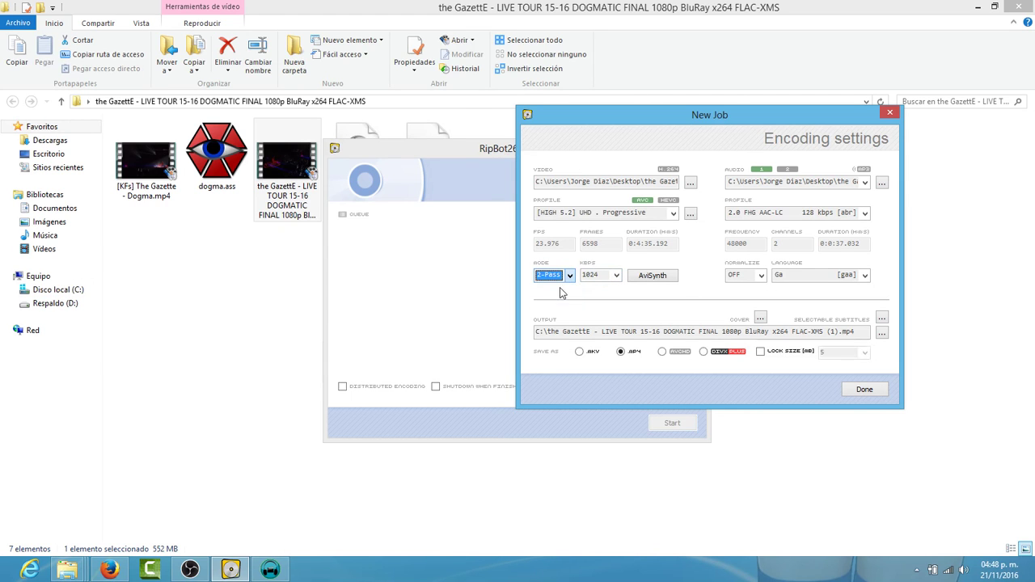
# Set the AviSynth permanent subtitles to Build in picture using dogma.ass from the desktop's concert folder.
pyautogui.click(640, 276)
pyautogui.click(611, 297)
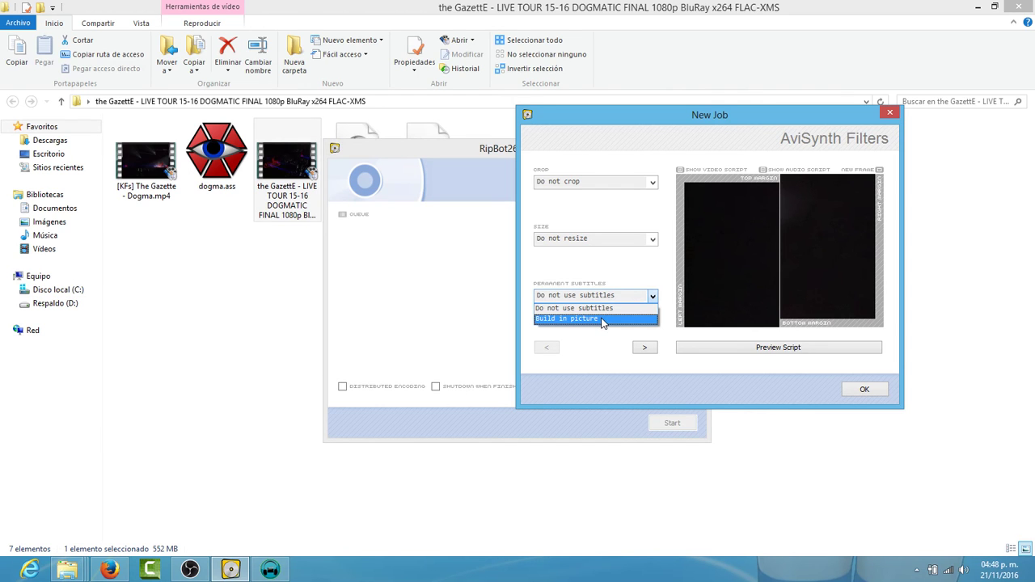
pyautogui.click(602, 318)
pyautogui.click(599, 134)
pyautogui.click(598, 135)
pyautogui.click(599, 135)
pyautogui.click(599, 135)
pyautogui.click(599, 135)
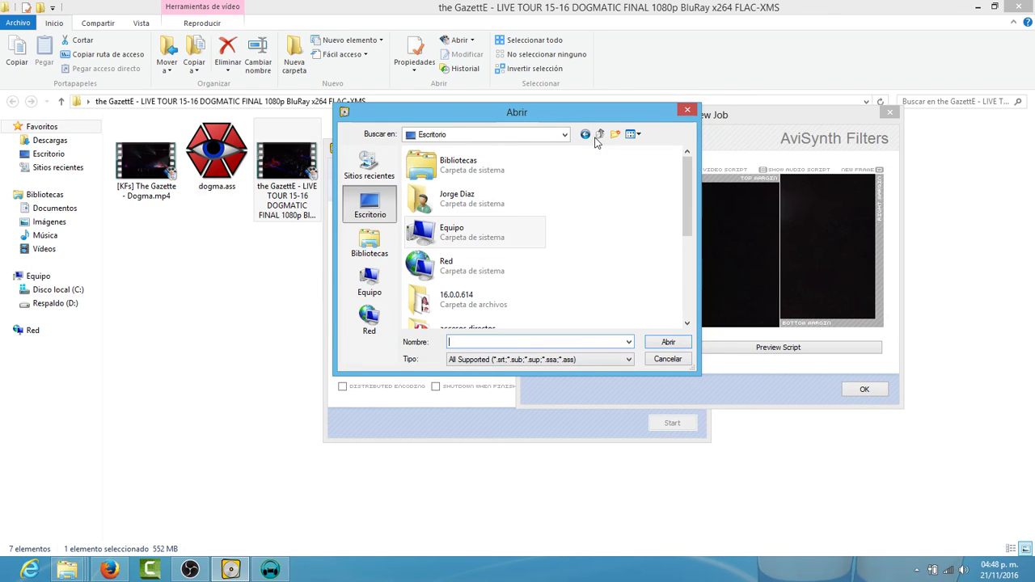
pyautogui.scroll(-1, 485, 235)
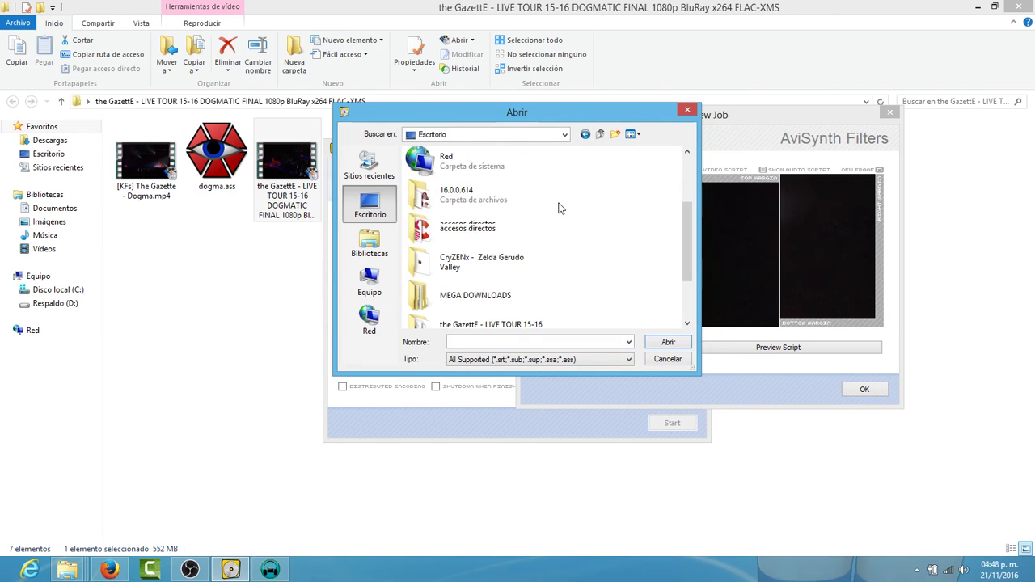
pyautogui.scroll(-1, 479, 238)
pyautogui.doubleClick(480, 239)
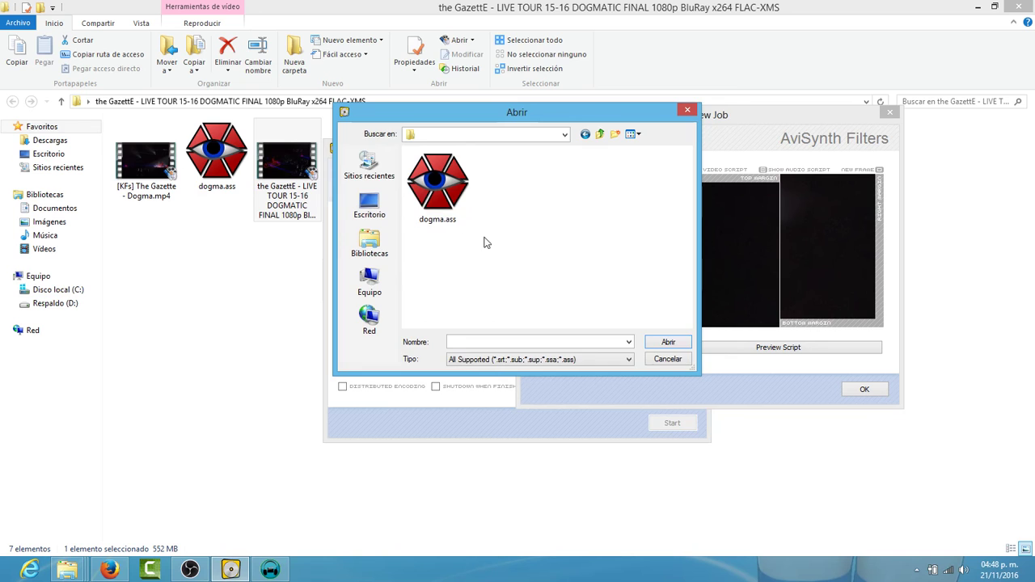
pyautogui.click(441, 208)
pyautogui.doubleClick(441, 208)
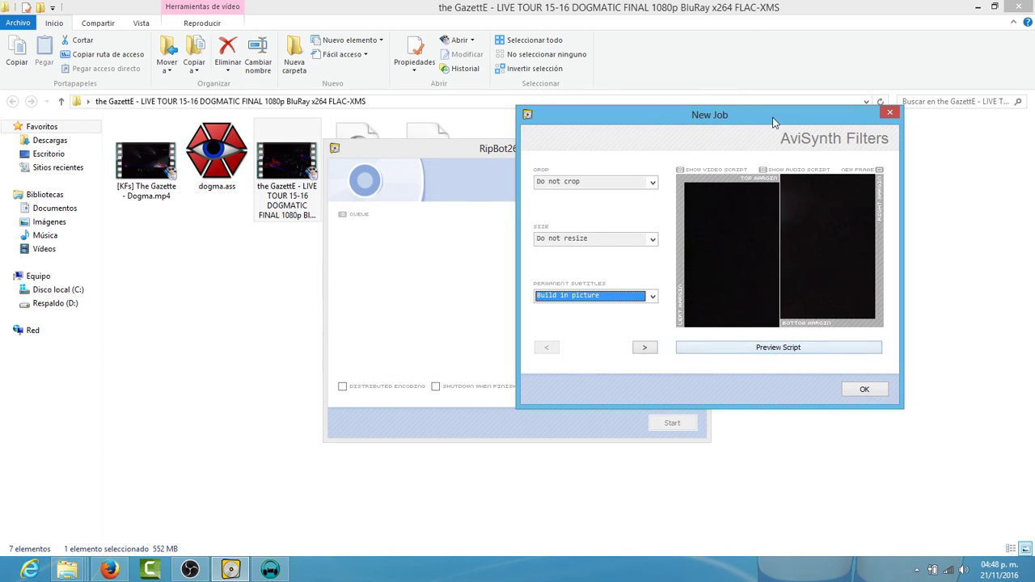
# Look over the generated AviSynth video and audio scripts and accept the filter settings.
pyautogui.click(723, 170)
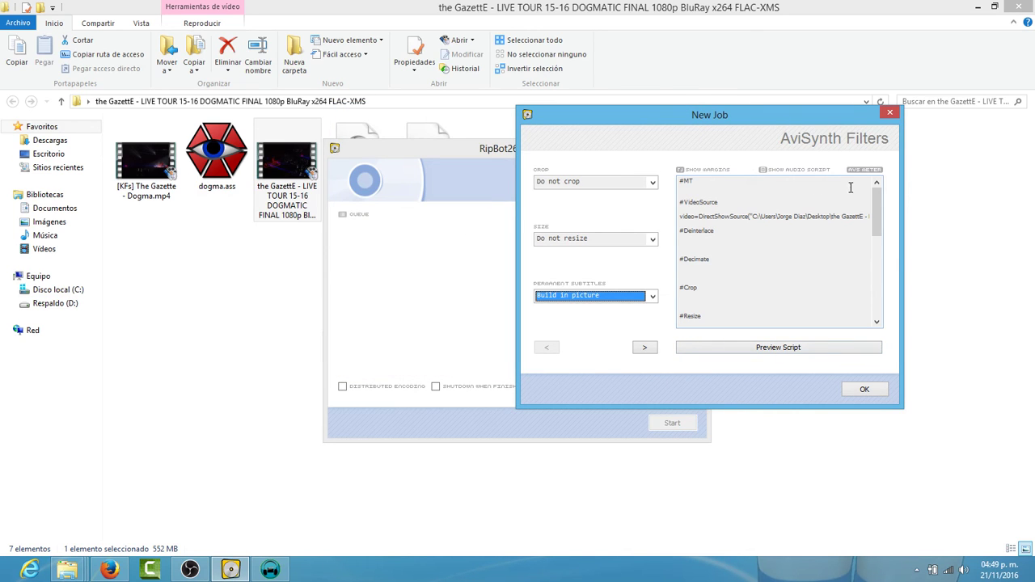
pyautogui.moveTo(876, 212); pyautogui.dragTo(792, 177)
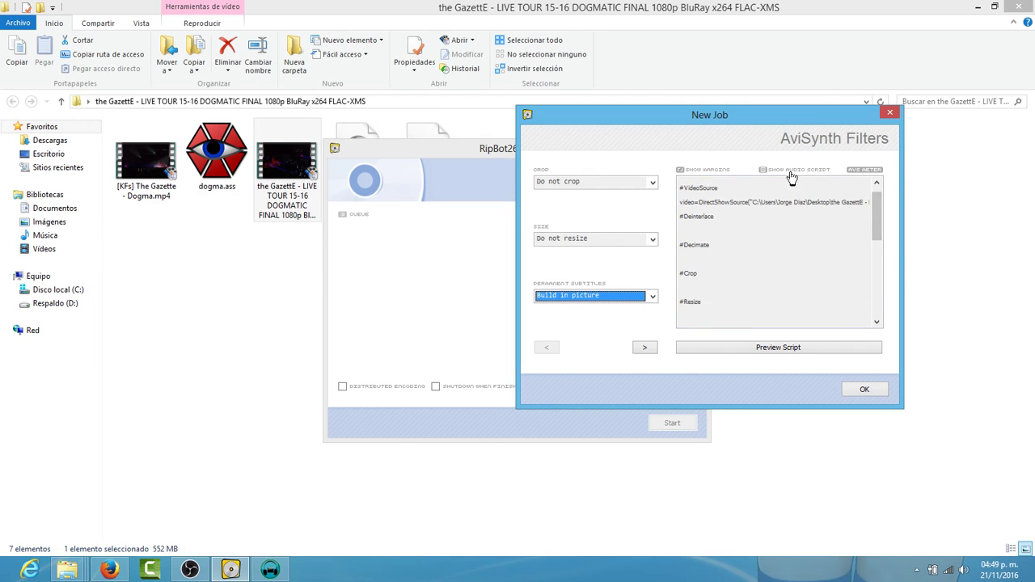
pyautogui.click(790, 173)
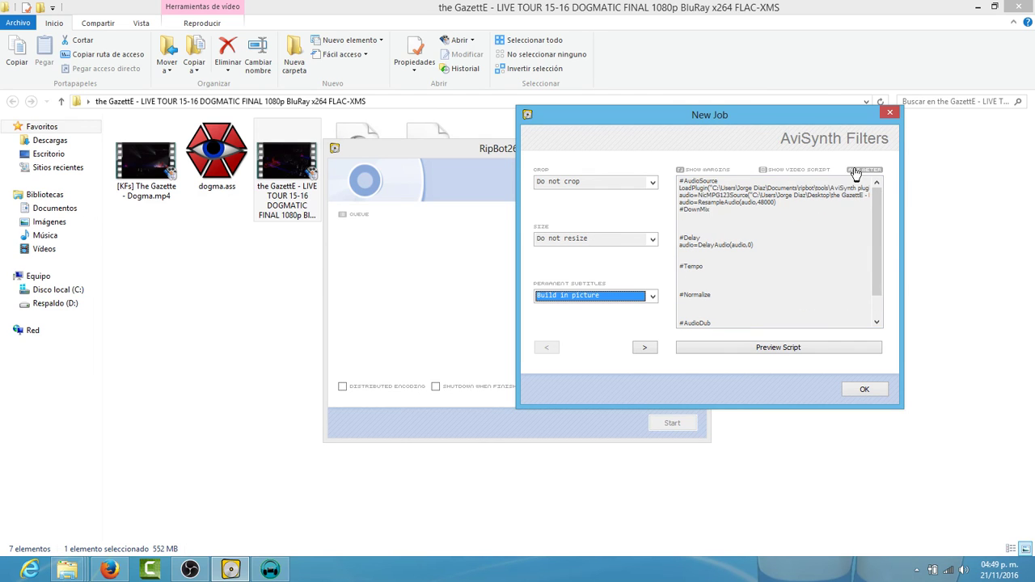
pyautogui.click(862, 390)
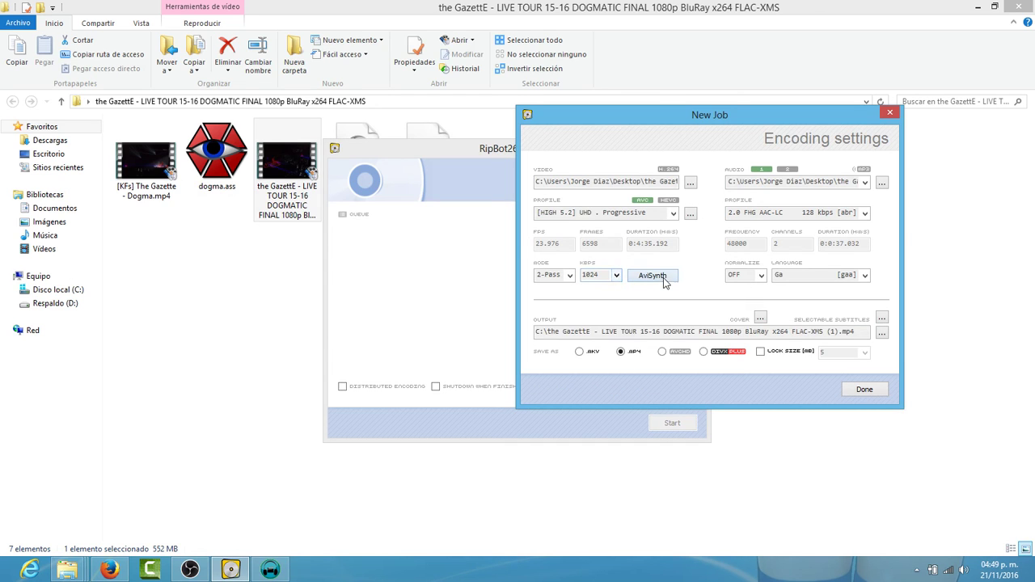
# Try the 200% audio normalize setting and return it to OFF.
pyautogui.click(761, 276)
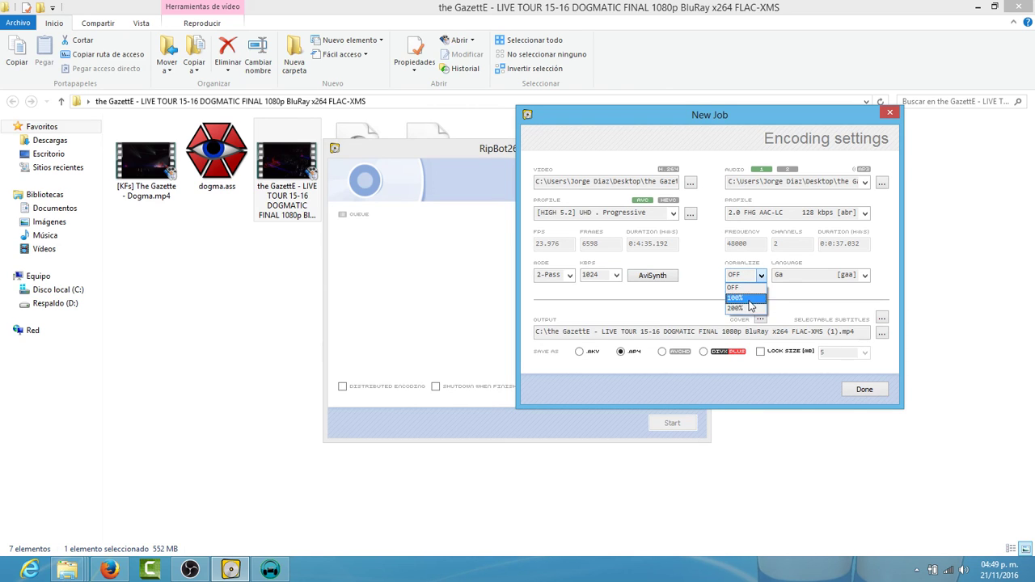
pyautogui.click(750, 309)
pyautogui.click(760, 276)
pyautogui.click(748, 287)
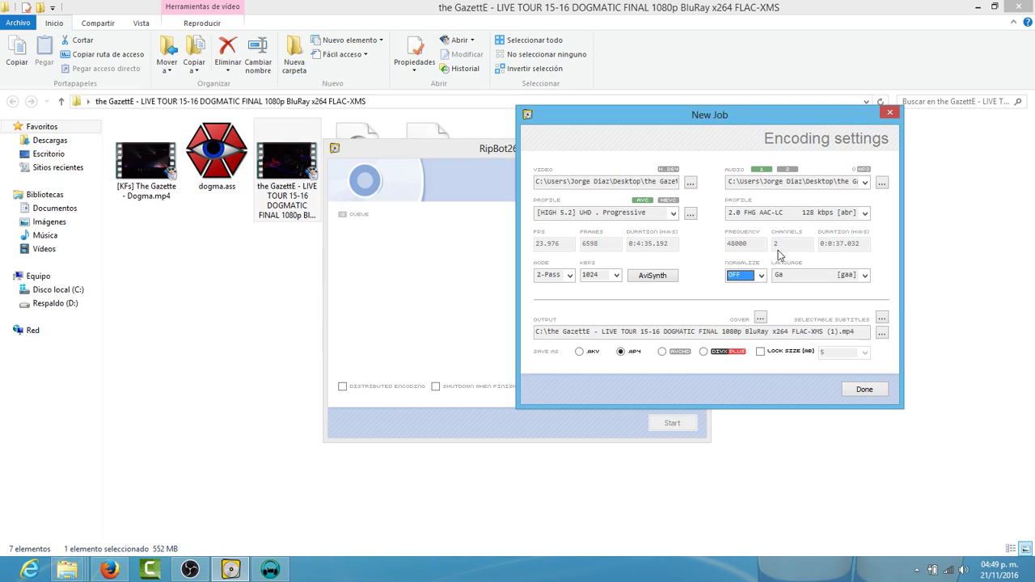
# Try the MKV, AVCHD and DivX Plus output formats and return the format to MP4.
pyautogui.click(579, 352)
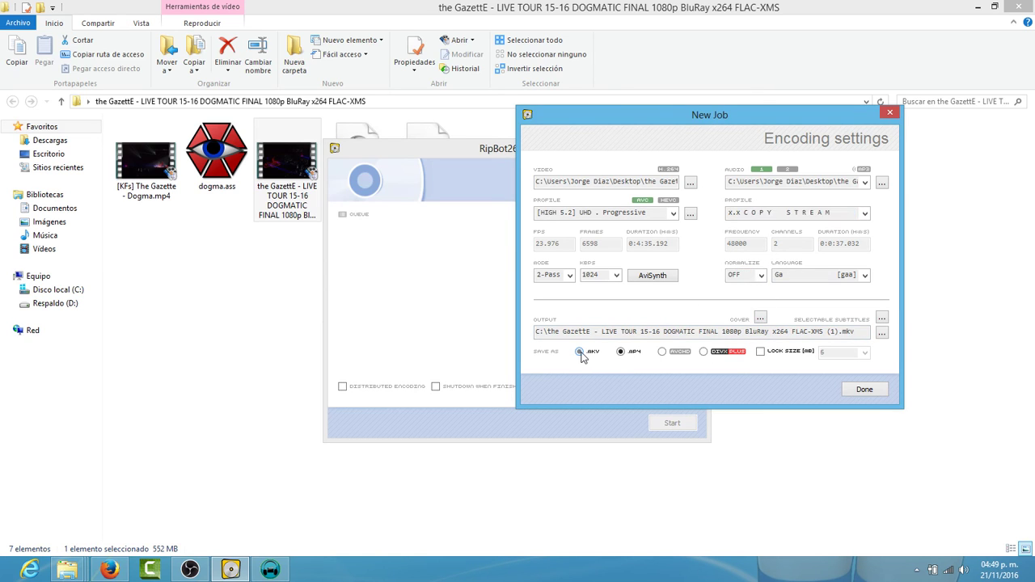
pyautogui.click(621, 352)
pyautogui.click(661, 352)
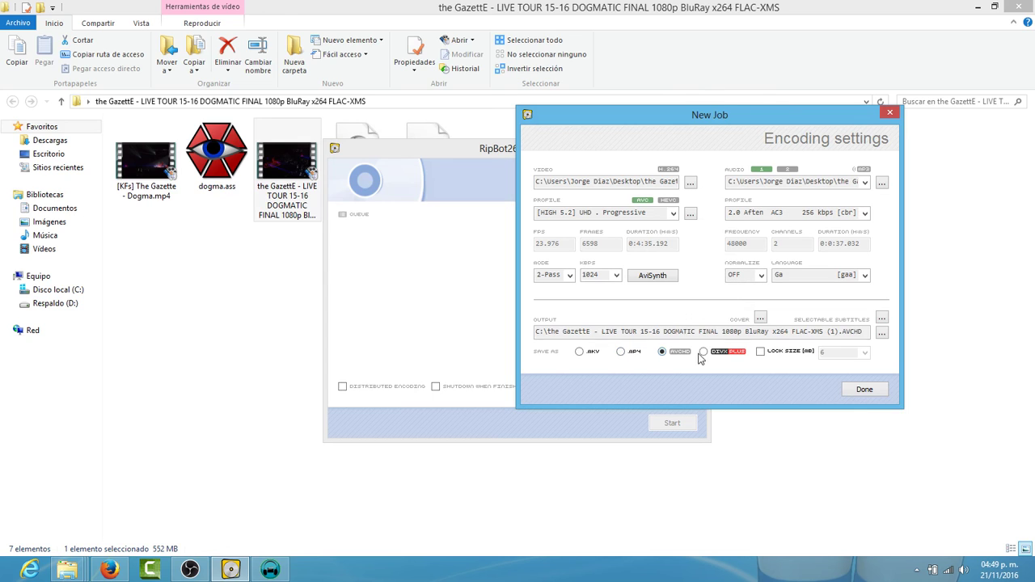
pyautogui.click(704, 352)
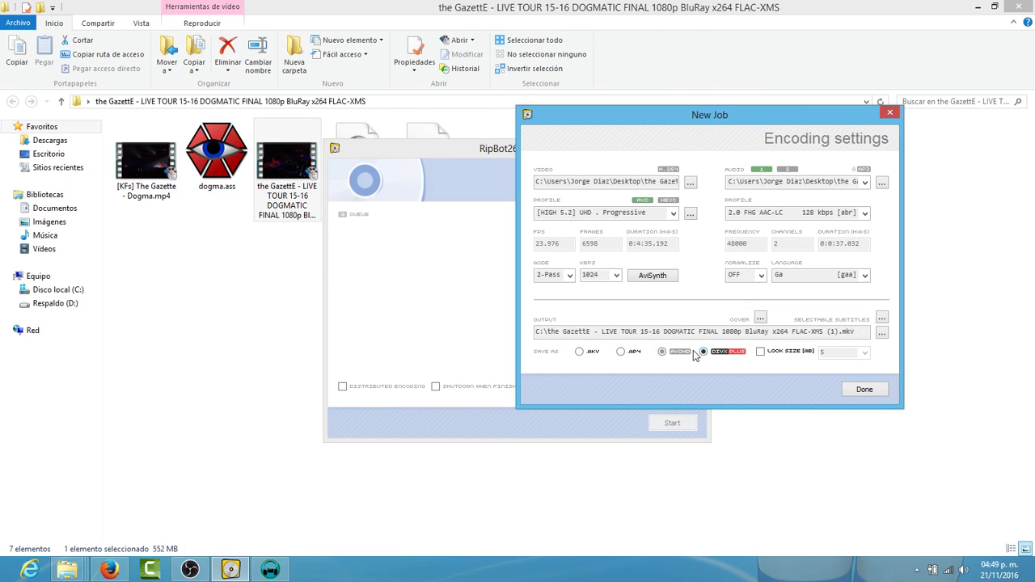
pyautogui.click(622, 353)
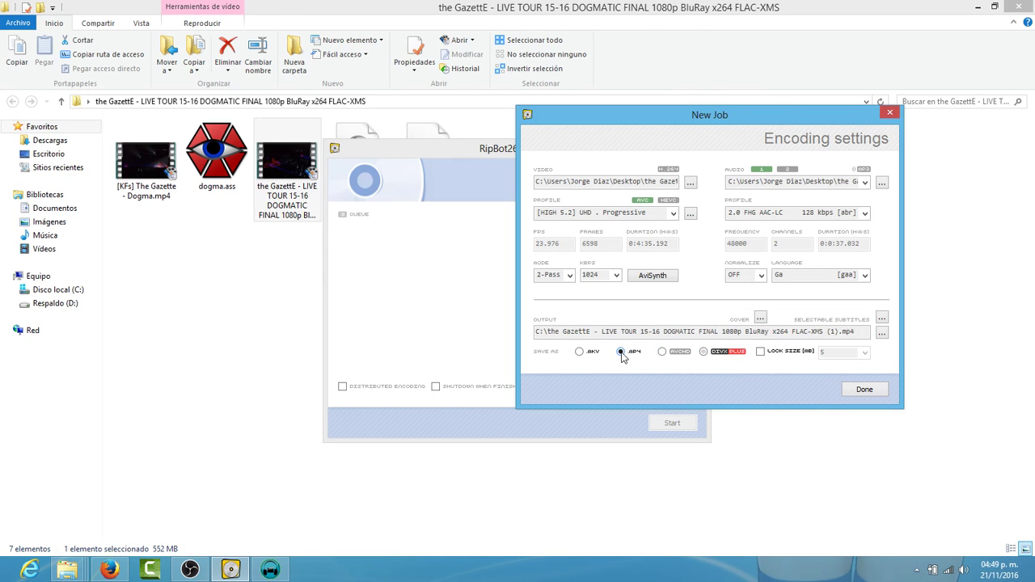
# Lock the output size to 100 MB, accept the job and start encoding it.
pyautogui.click(761, 352)
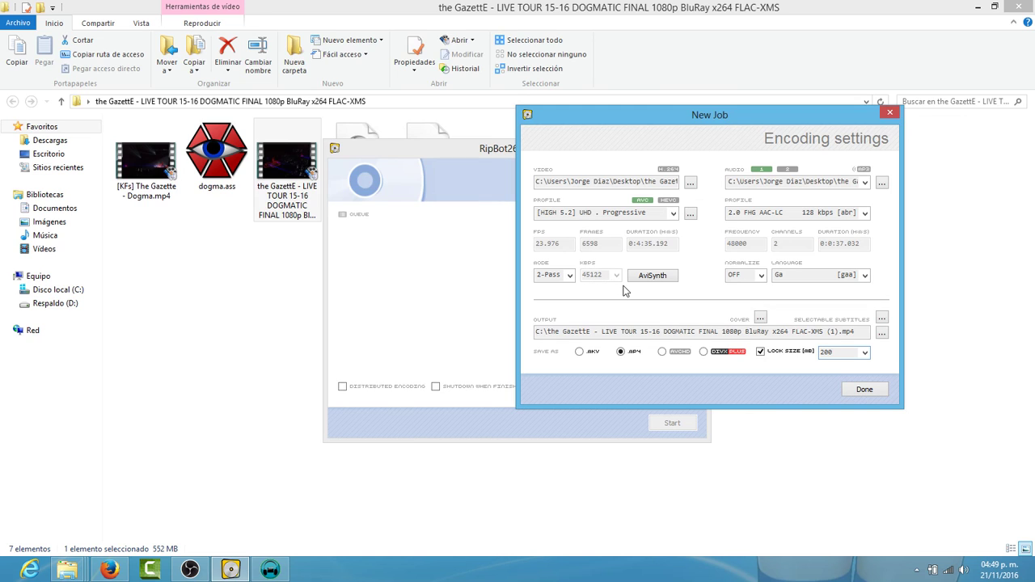
pyautogui.write('100')
pyautogui.click(863, 390)
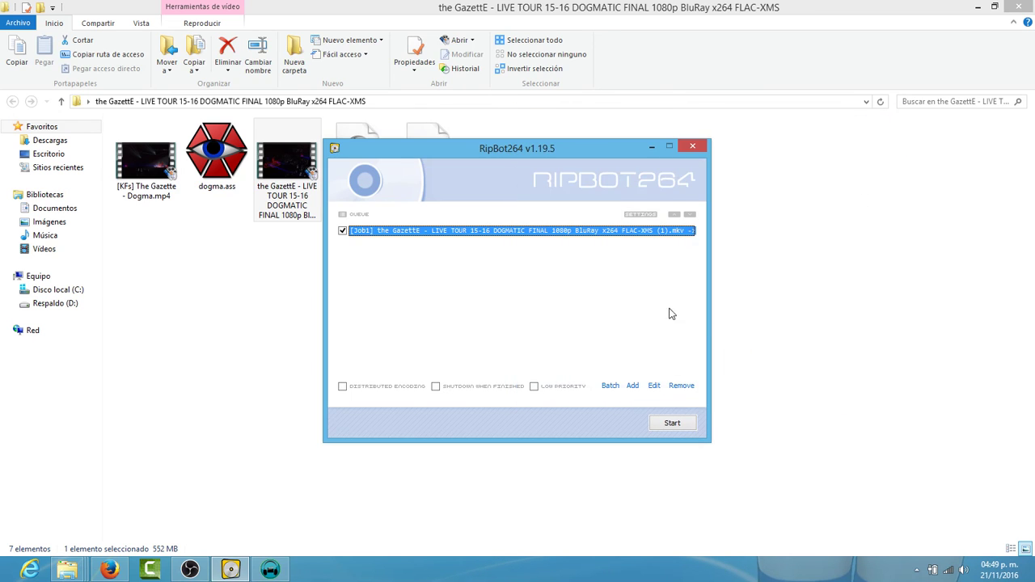
pyautogui.click(674, 422)
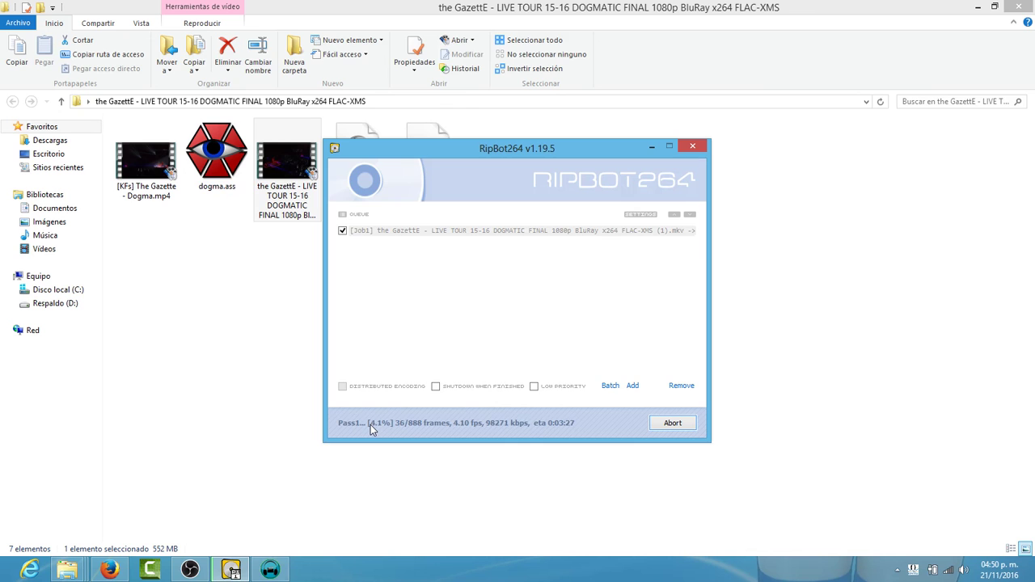
# Abort the running conversion and close RipBot264.
pyautogui.click(672, 423)
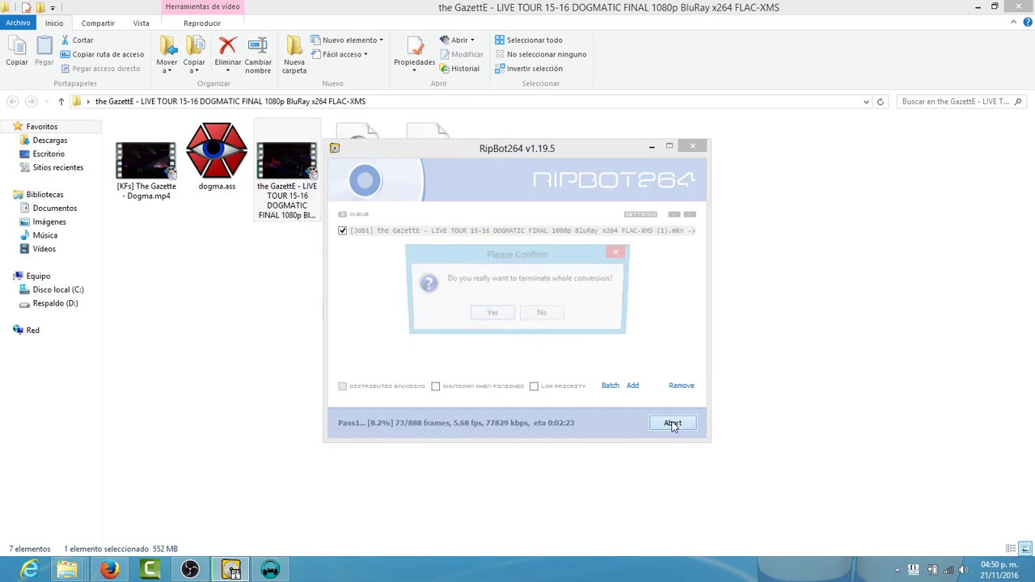
pyautogui.click(490, 318)
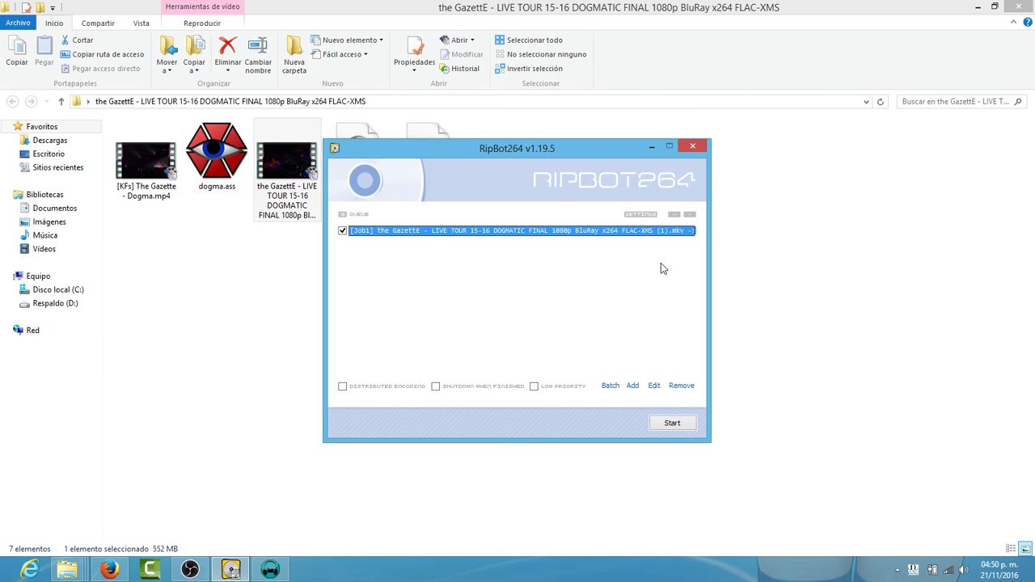
pyautogui.click(693, 147)
pyautogui.click(478, 240)
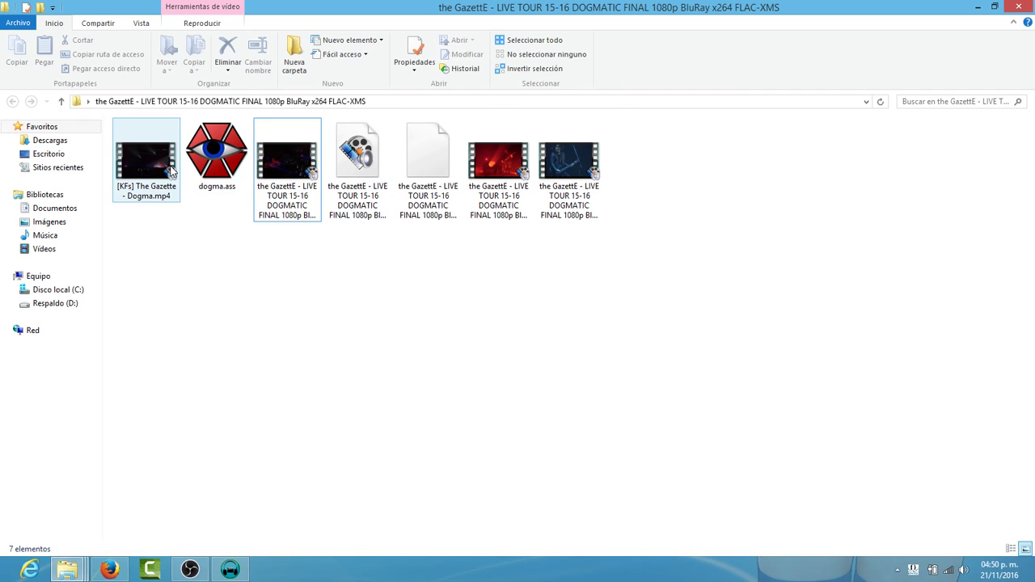
# Look through the contents of Disco local (C:) and return to the concert folder.
pyautogui.click(60, 289)
pyautogui.moveTo(168, 398)
pyautogui.mouseDown()
pyautogui.moveTo(227, 417)
pyautogui.moveTo(137, 382)
pyautogui.moveTo(168, 398)
pyautogui.mouseUp()
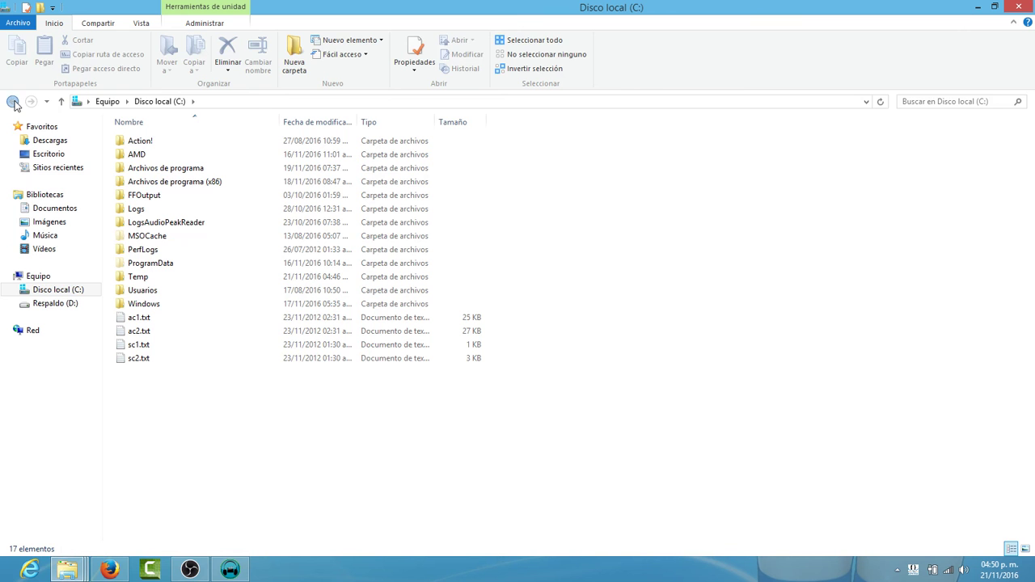
pyautogui.click(12, 101)
# Play [KFs] The Gazette - Dogma.mp4 in SMPlayer and move playback to about 1:21 to view the burned-in subtitles.
pyautogui.click(140, 184)
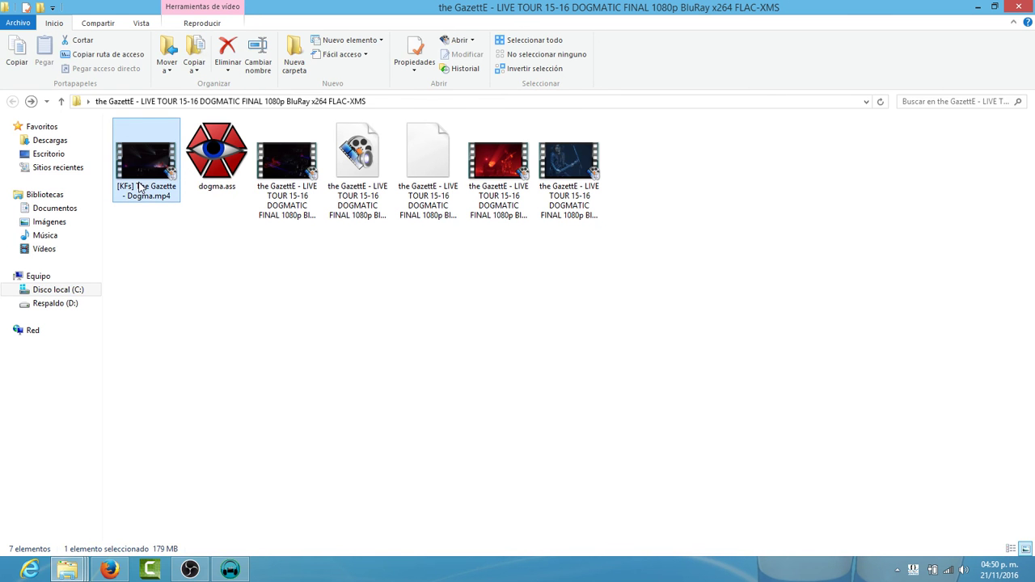
pyautogui.doubleClick(140, 186)
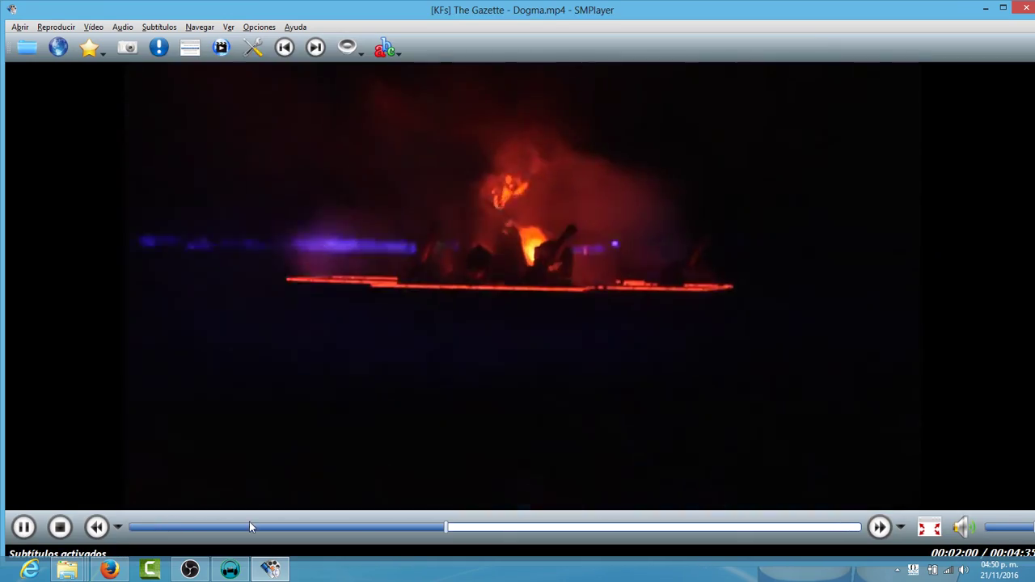
pyautogui.moveTo(249, 526); pyautogui.dragTo(342, 531)
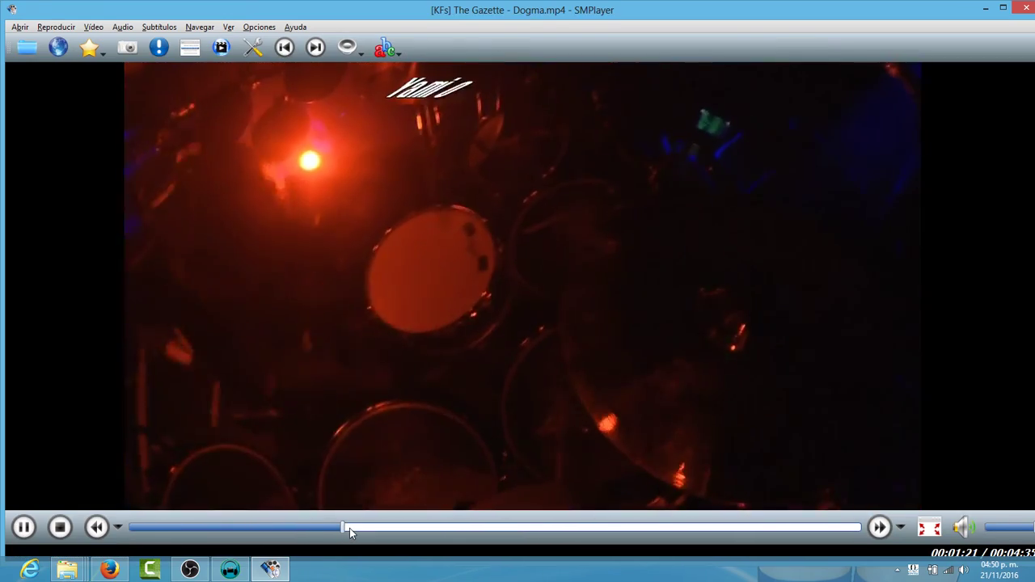